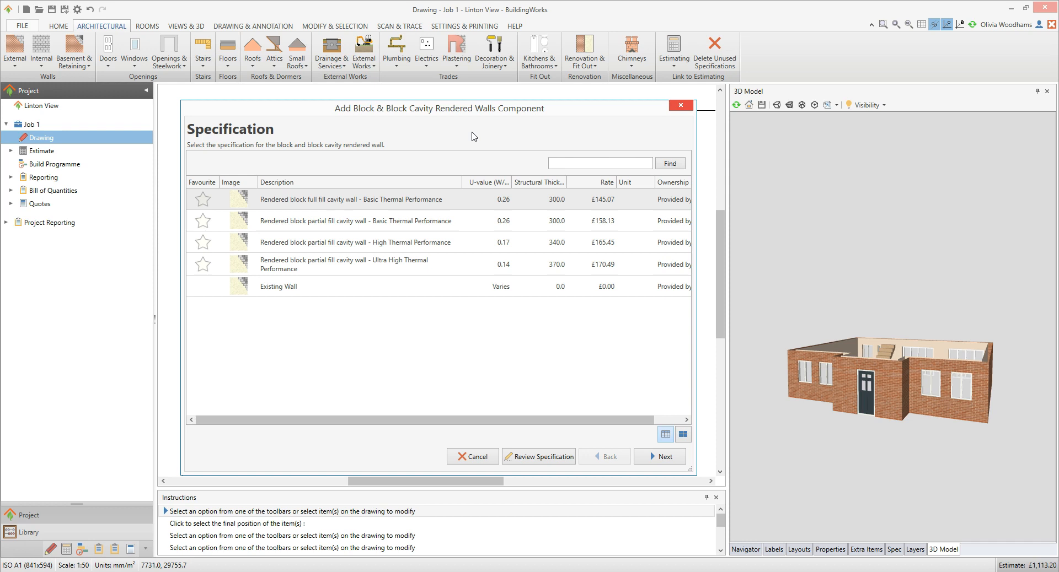
Choose the Existing Wall specification for the rendered cavity wall and the option to add an existing window to an existing wall
left_click(317, 287)
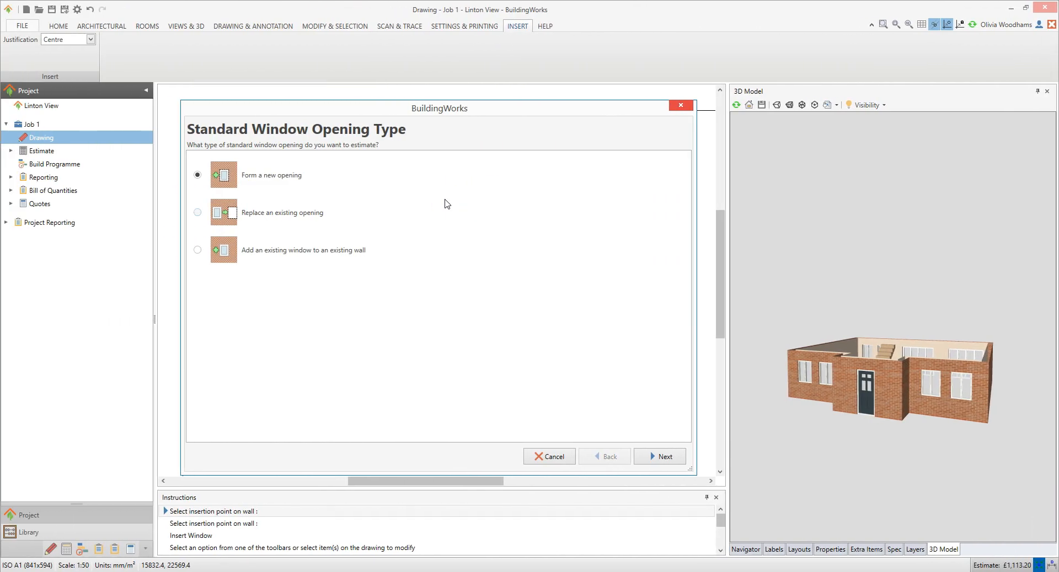
left_click(198, 251)
left_click(198, 255)
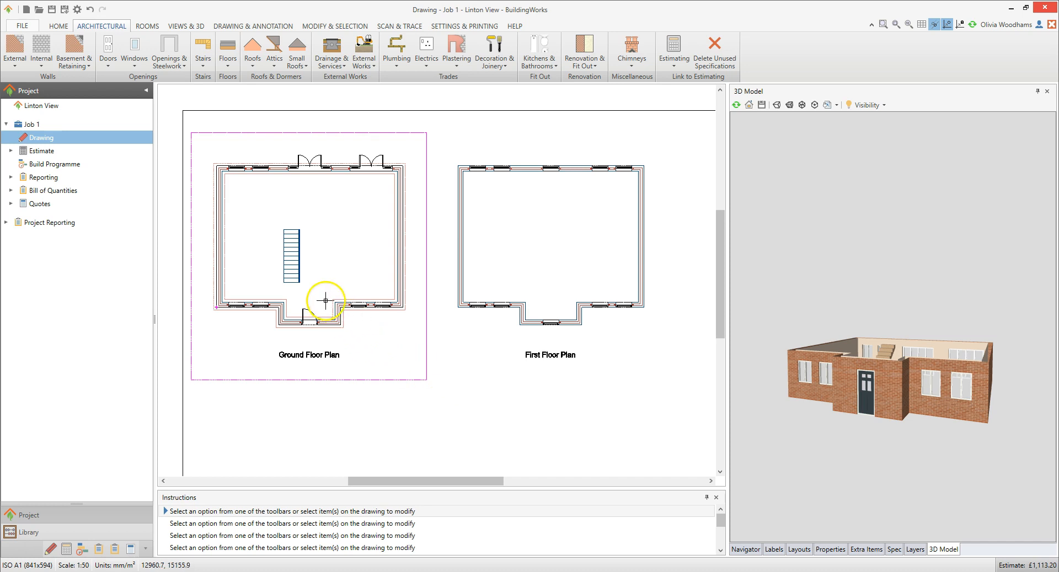
Mark the staircase on the Ground Floor Plan as existing so it is excluded from the estimate
left_click(299, 280)
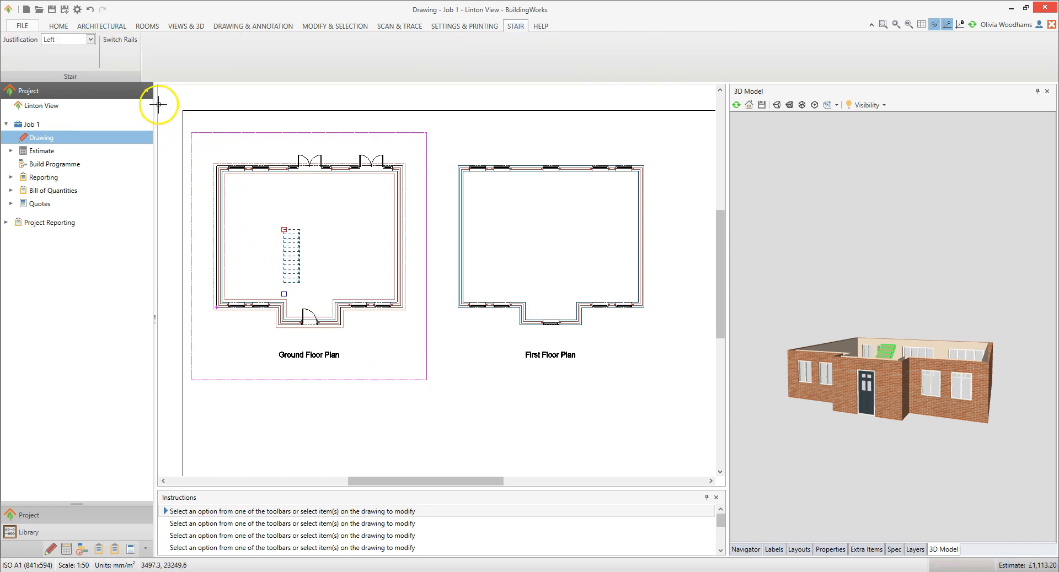
left_click(111, 28)
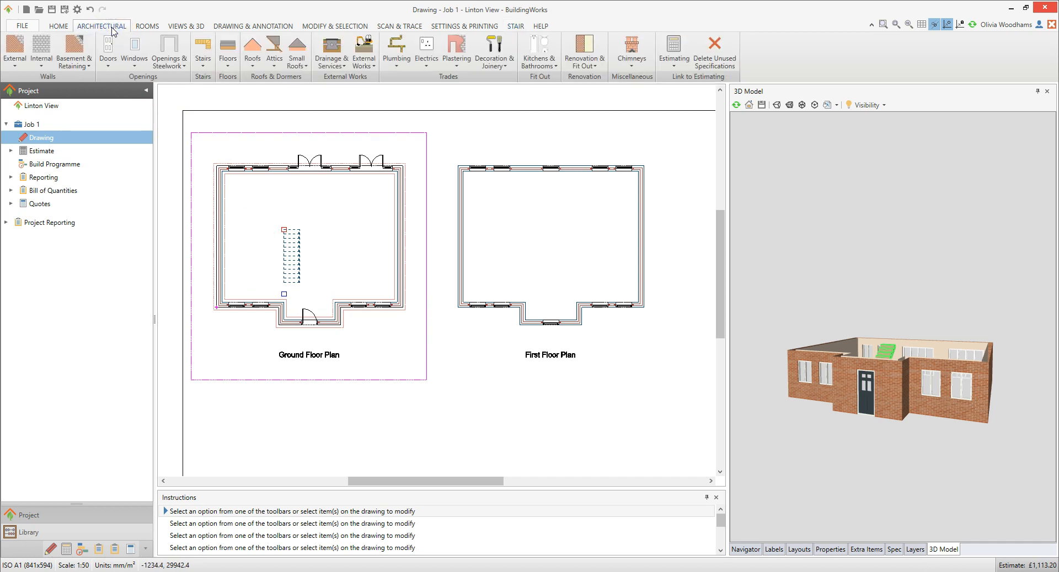
left_click(674, 66)
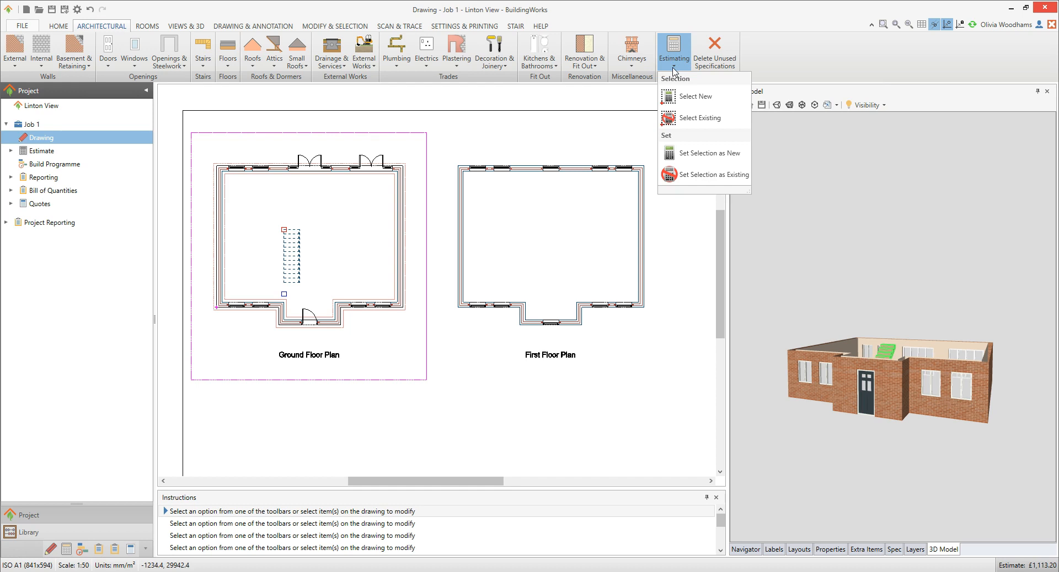
left_click(709, 177)
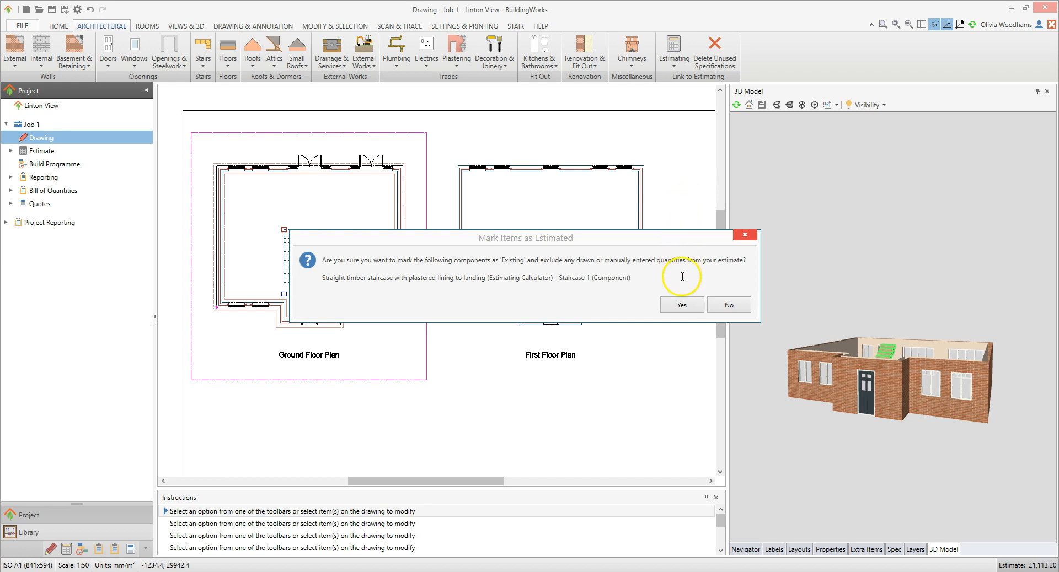
left_click(693, 307)
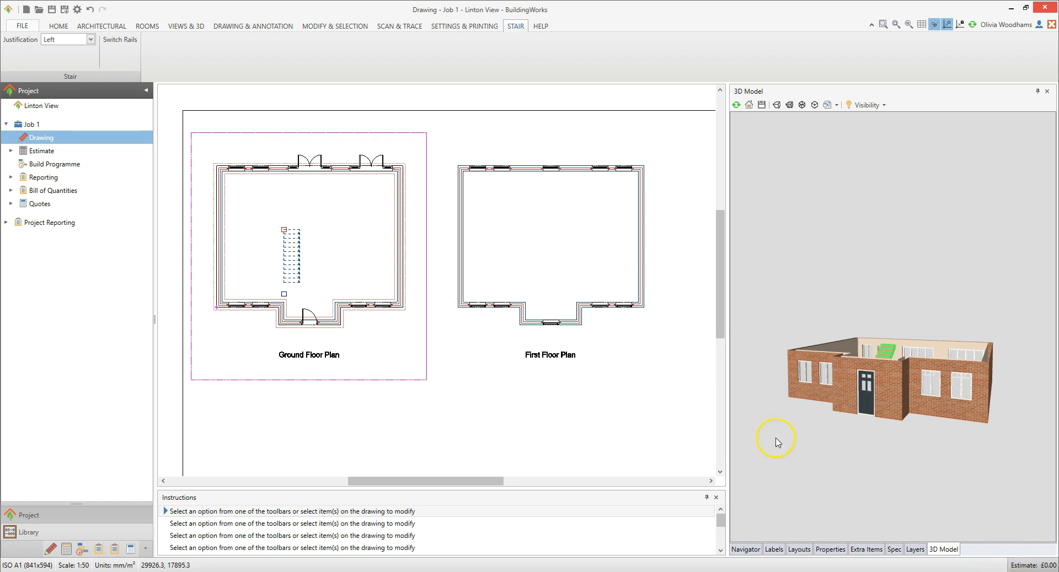
left_click(663, 380)
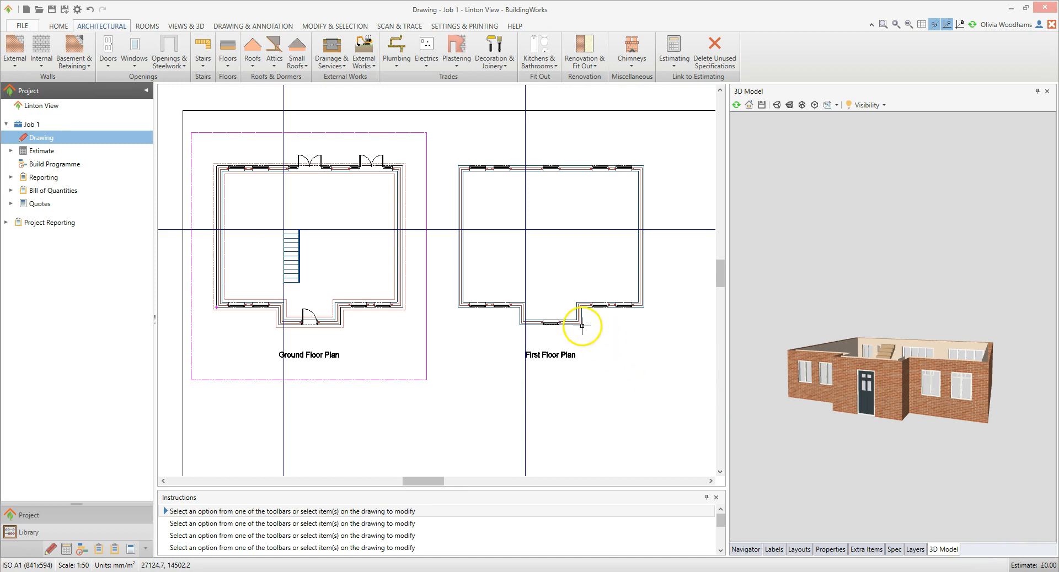
Add straight stairs to the First Floor Plan, matching the position of the ground floor staircase
left_click(205, 66)
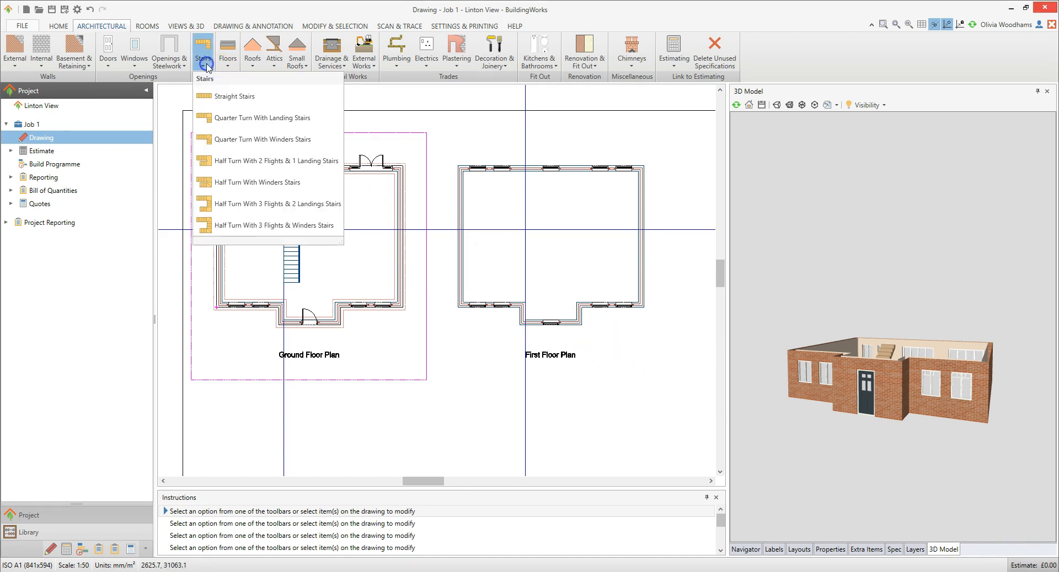
left_click(270, 97)
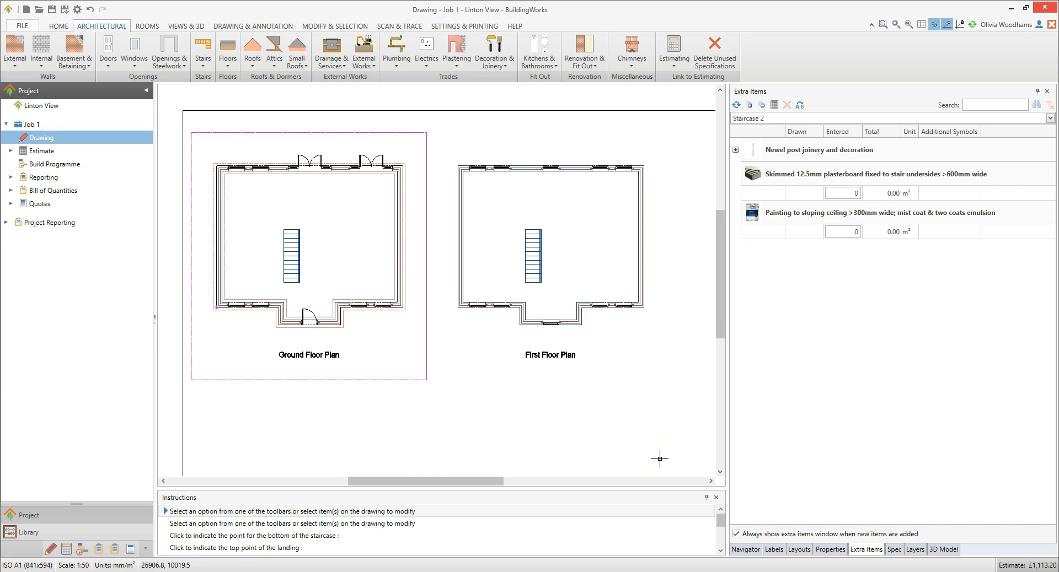
Create a building level named First Floor with base height 2400, level height 2400 and level number 2
left_click(196, 27)
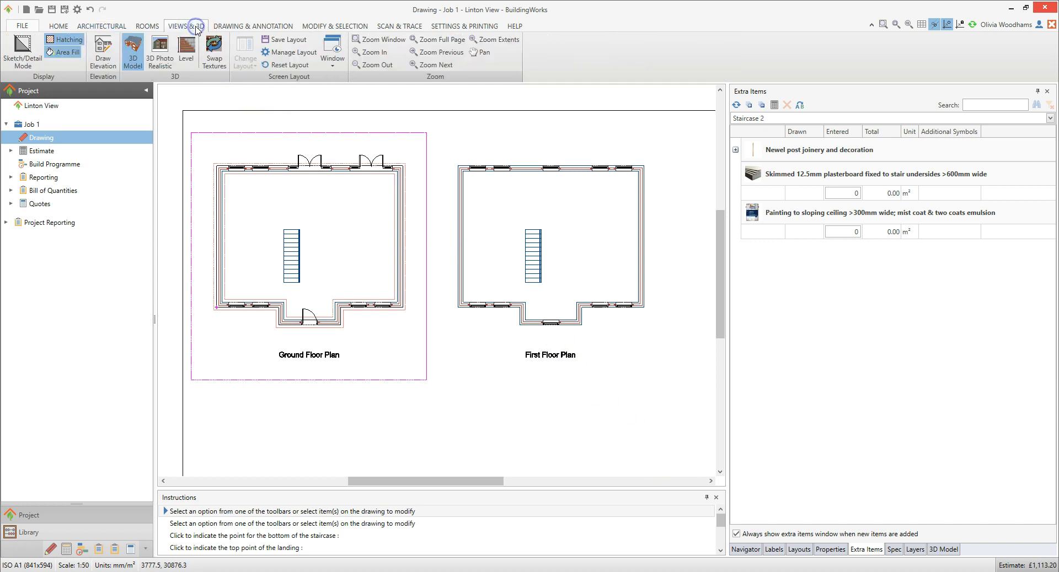
left_click(188, 58)
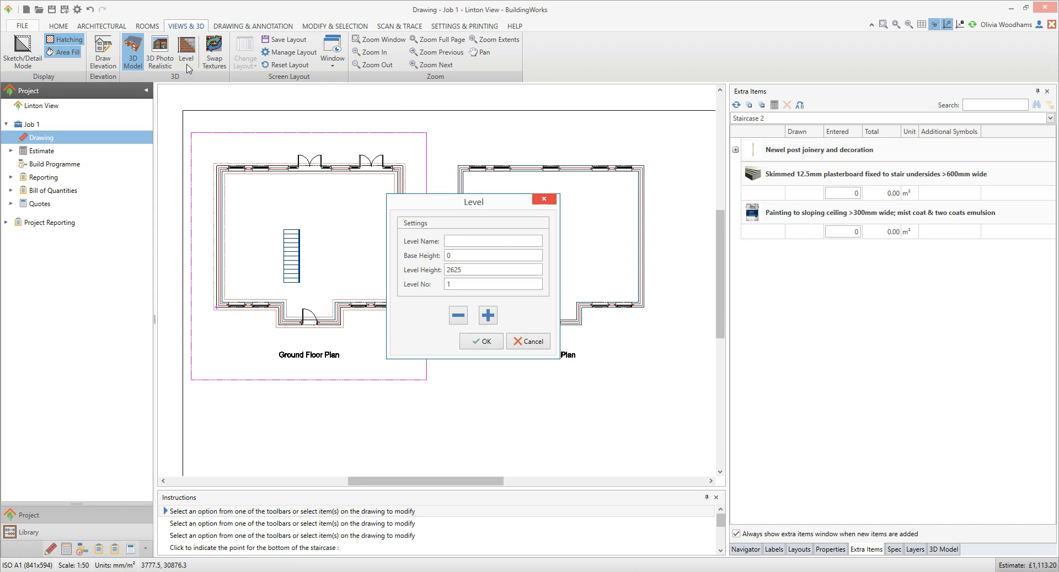
left_click(461, 239)
type("First Floor")
double_click(463, 256)
type("2,400")
left_click(464, 258)
double_click(474, 269)
type("2,400")
double_click(460, 283)
type("2")
left_click(485, 342)
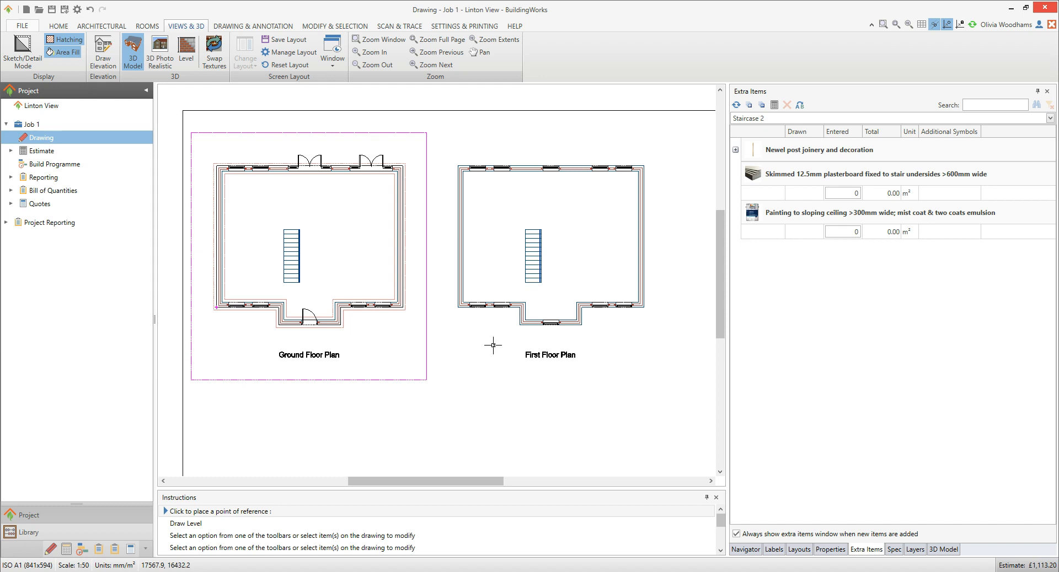
Place the level's reference point at the lower-left outer wall corner of the First Floor Plan and draw the level box around the plan
left_click(459, 308)
left_click(460, 309)
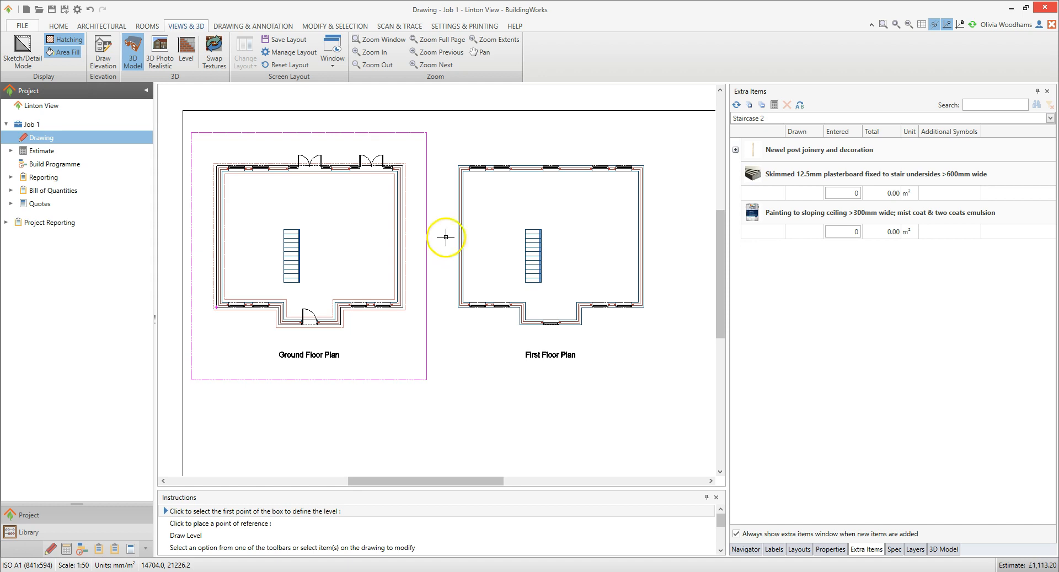
left_click(436, 133)
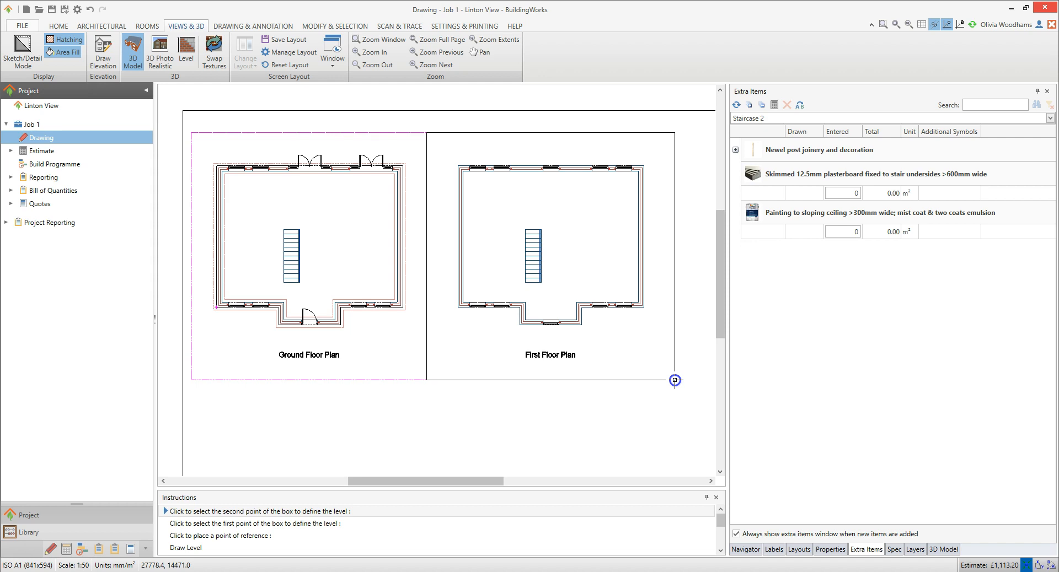
left_click(675, 380)
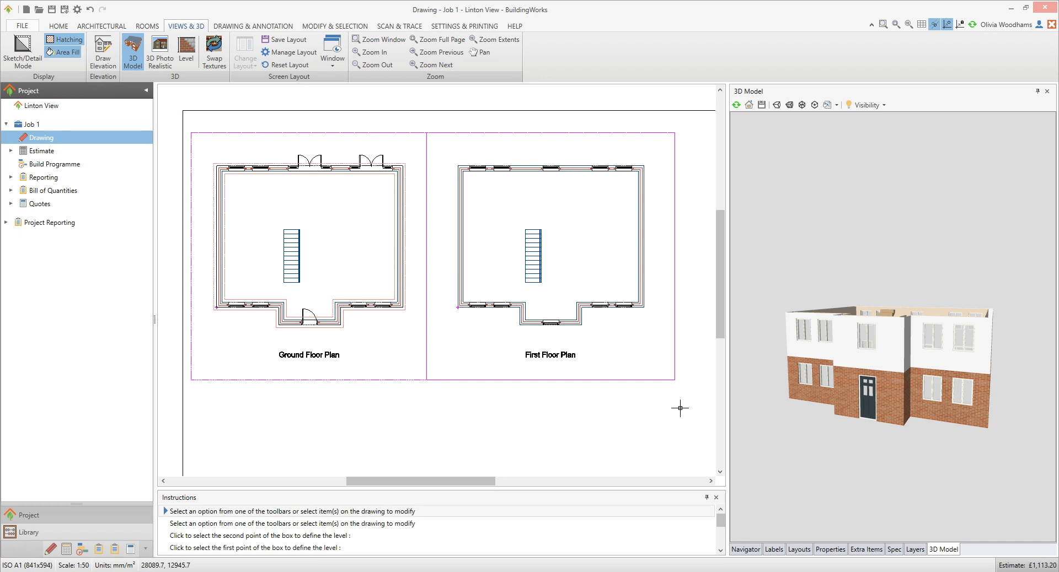
Select the First Floor level and start a copy of it adjacent to the original
scroll(680, 408, "down", 2)
middle_click_drag(680, 408, 537, 317)
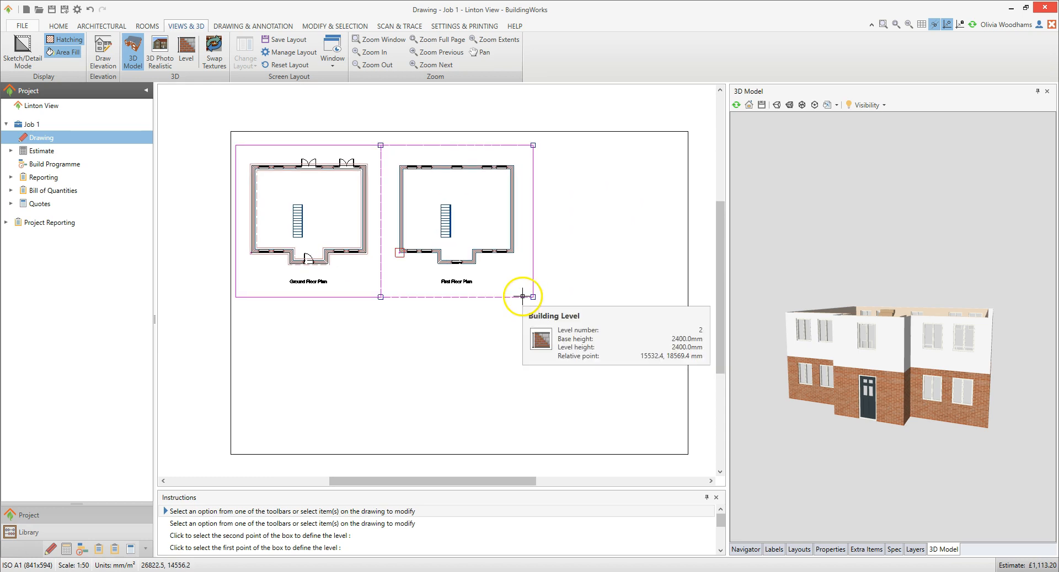
left_click(523, 297)
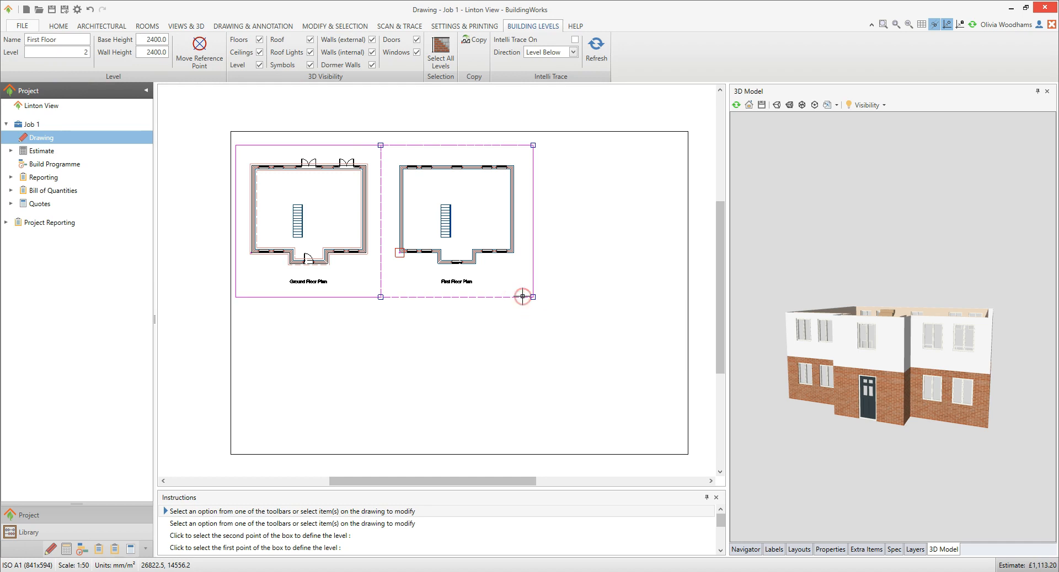
right_click(523, 298)
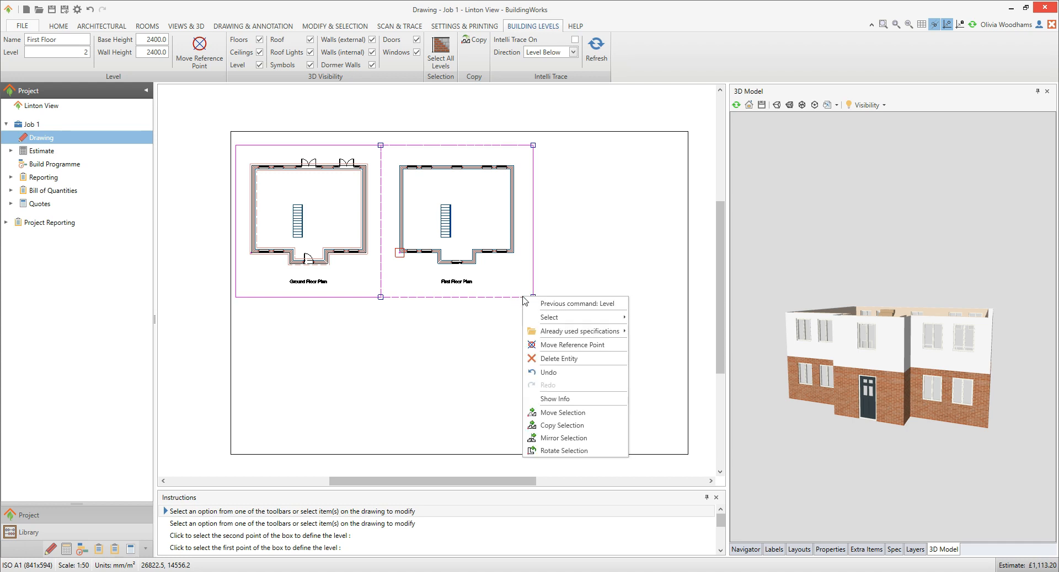
left_click(590, 426)
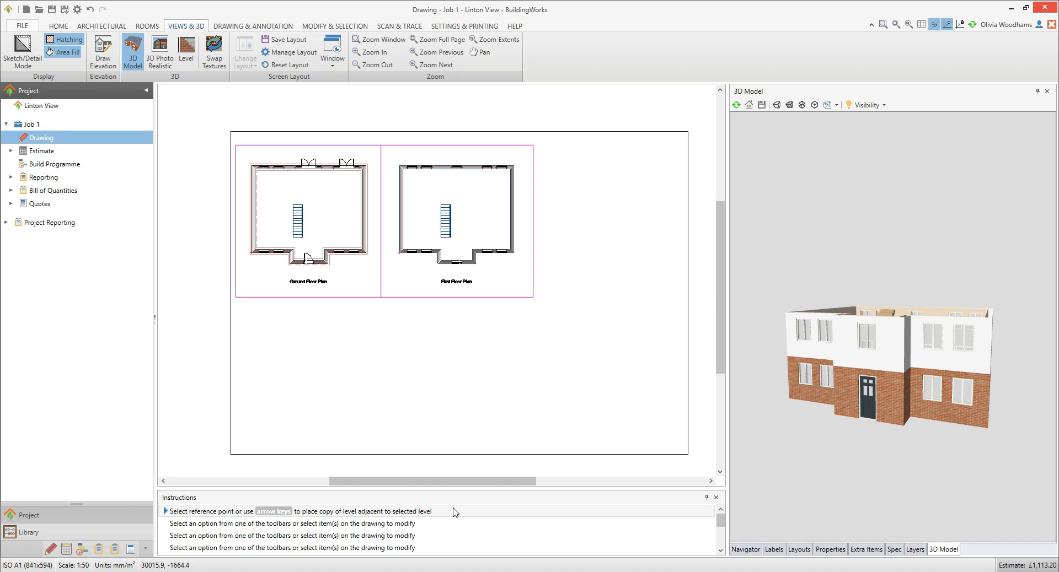
key("Up")
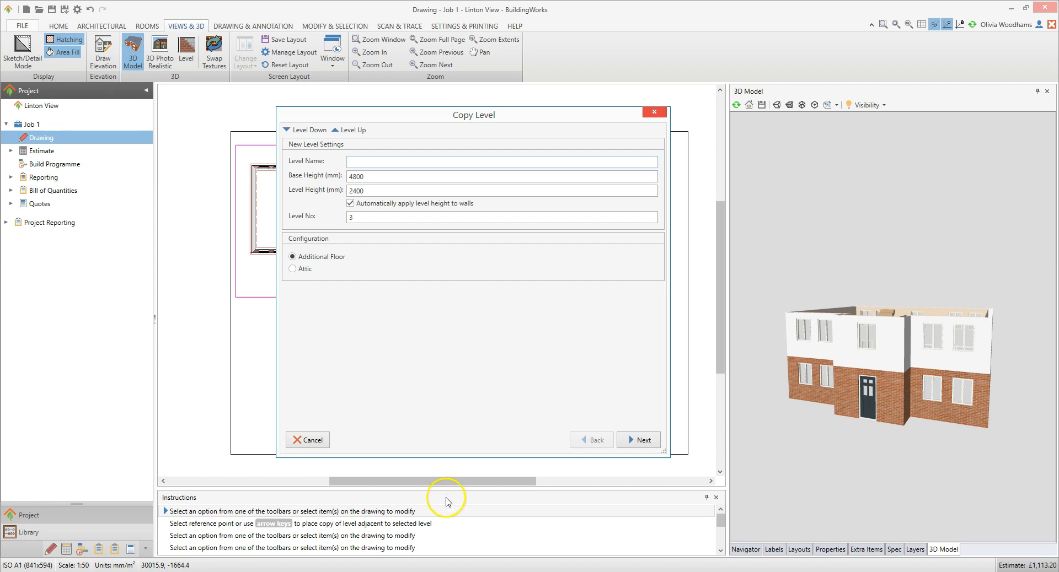
Name the copied level Attic, set its level height to 0 mm and configure it as an attic
left_click(374, 161)
type("Attic")
left_click(378, 181)
left_click(377, 191)
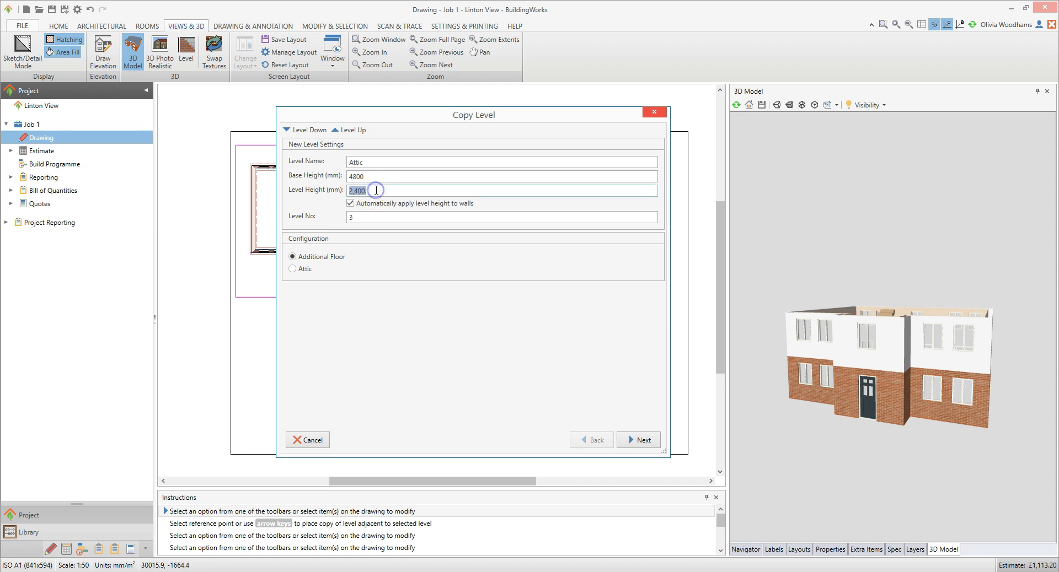
type("0")
left_click(374, 218)
left_click(292, 269)
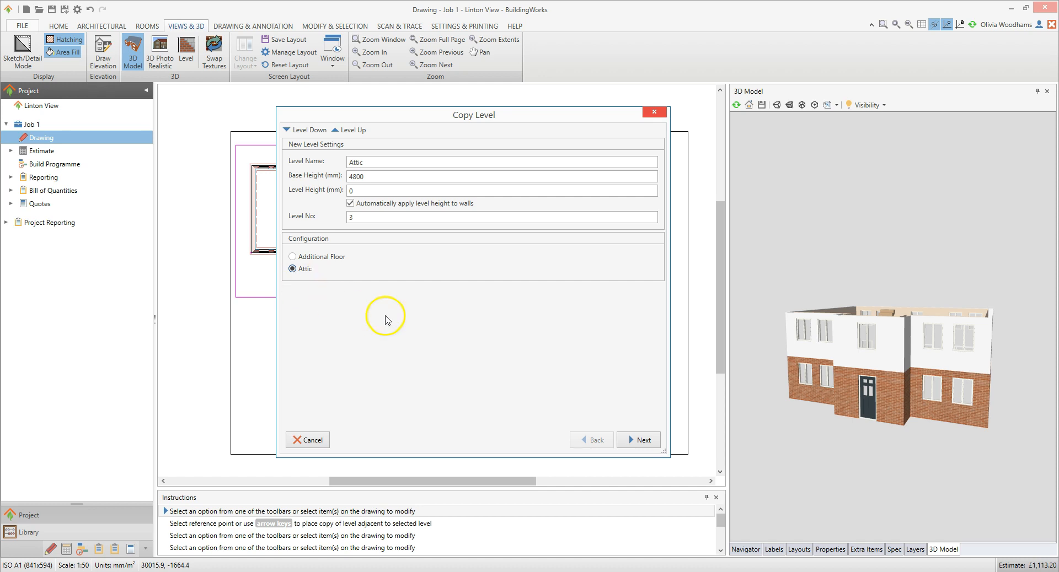
left_click(645, 441)
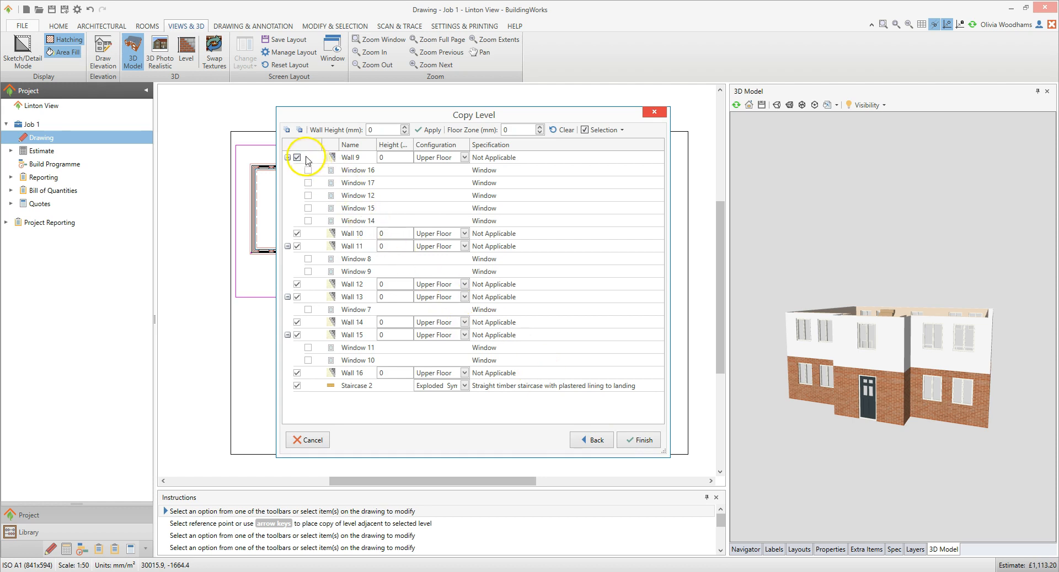
Complete the level copy with all walls and Staircase 2 included and the windows left out
left_click(309, 234)
left_click(355, 387)
left_click(430, 397)
left_click(636, 444)
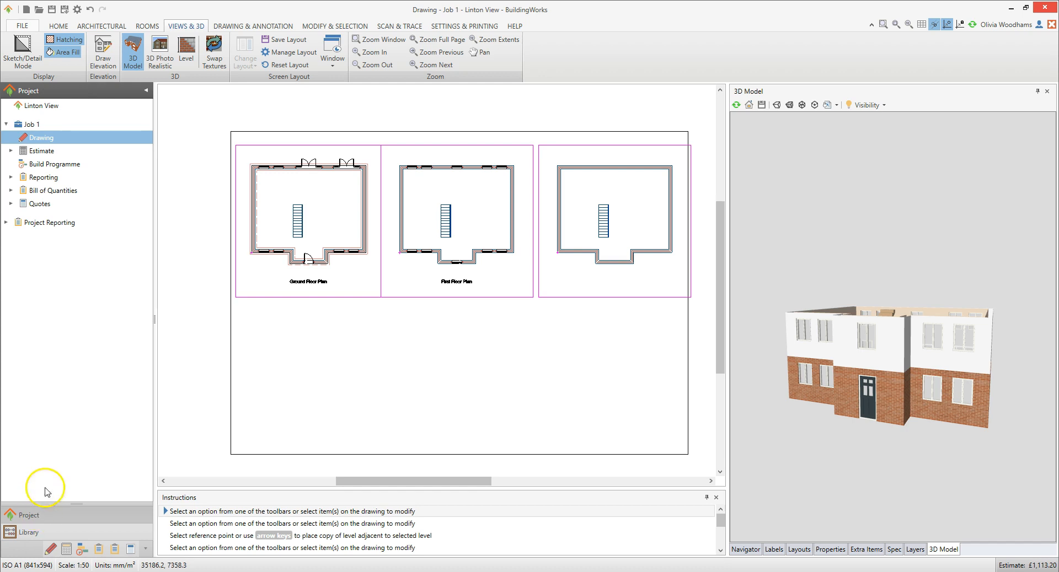
Start an attic conversion using the trussed roof specification replacing the existing ceiling with timbers at 400mm centres, Basic Thermal Performance
left_click(103, 27)
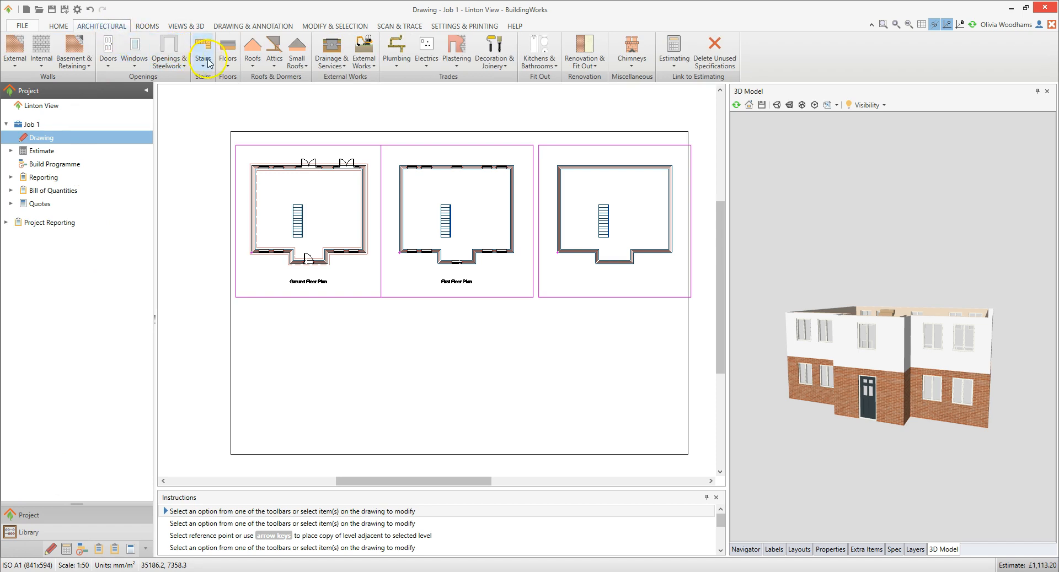
left_click(273, 62)
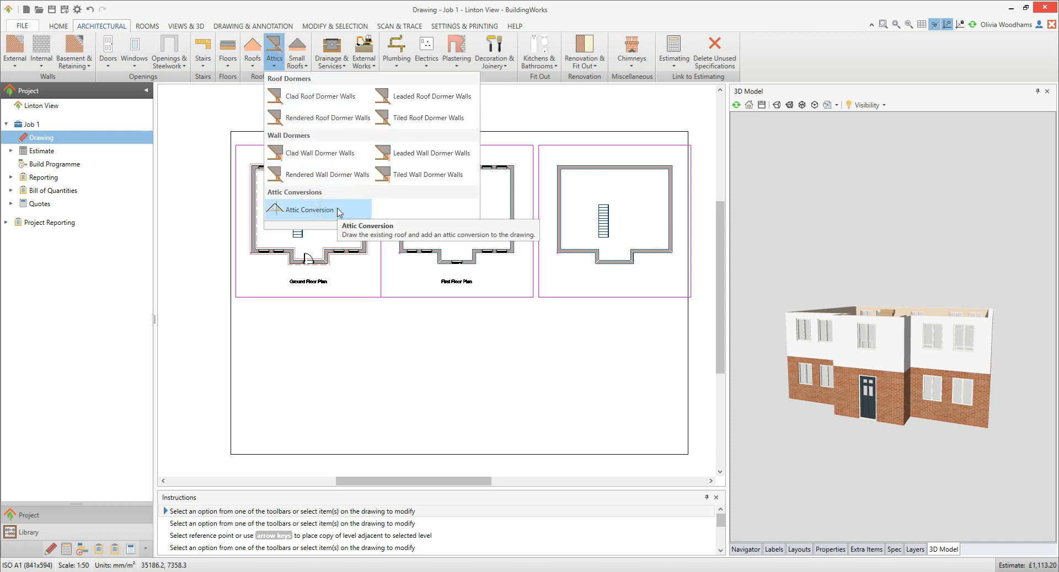
left_click(255, 65)
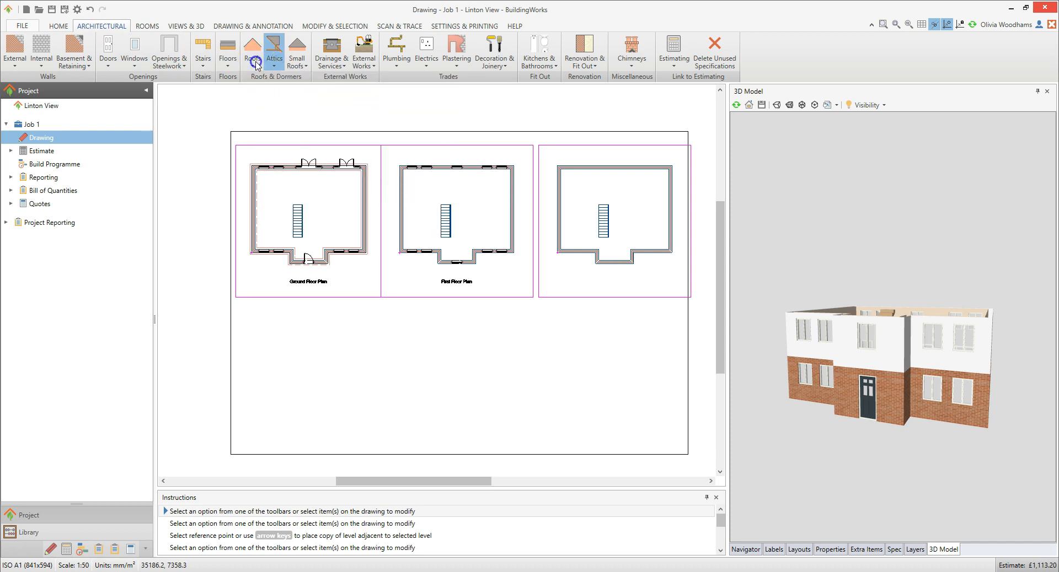
left_click(255, 65)
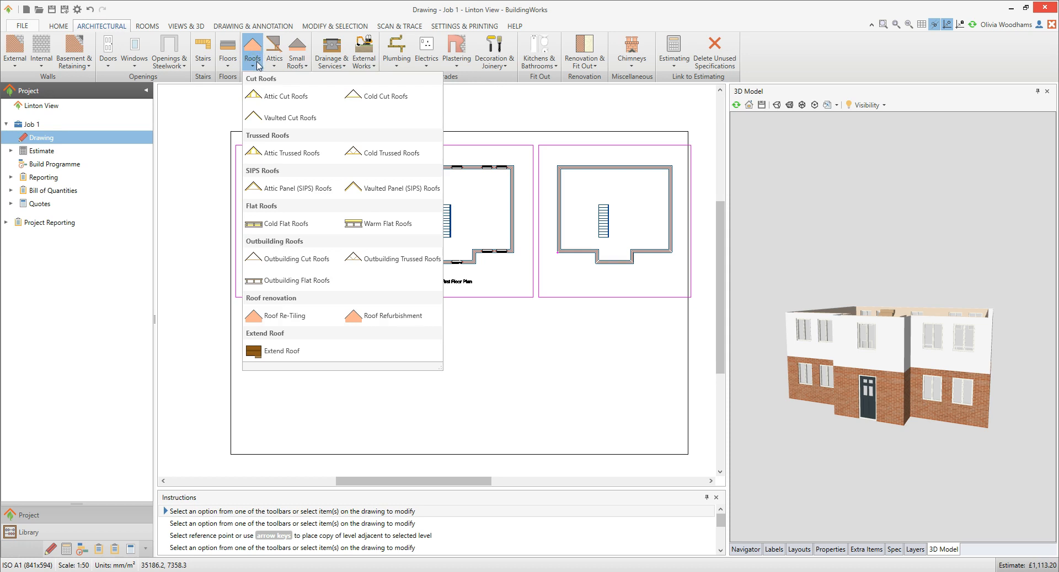
left_click(276, 65)
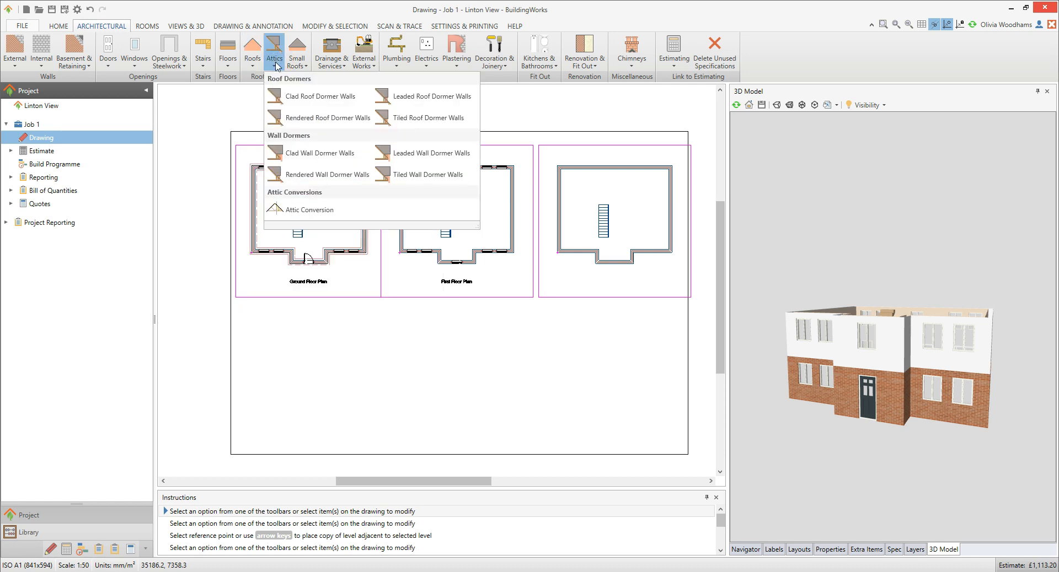
left_click(338, 209)
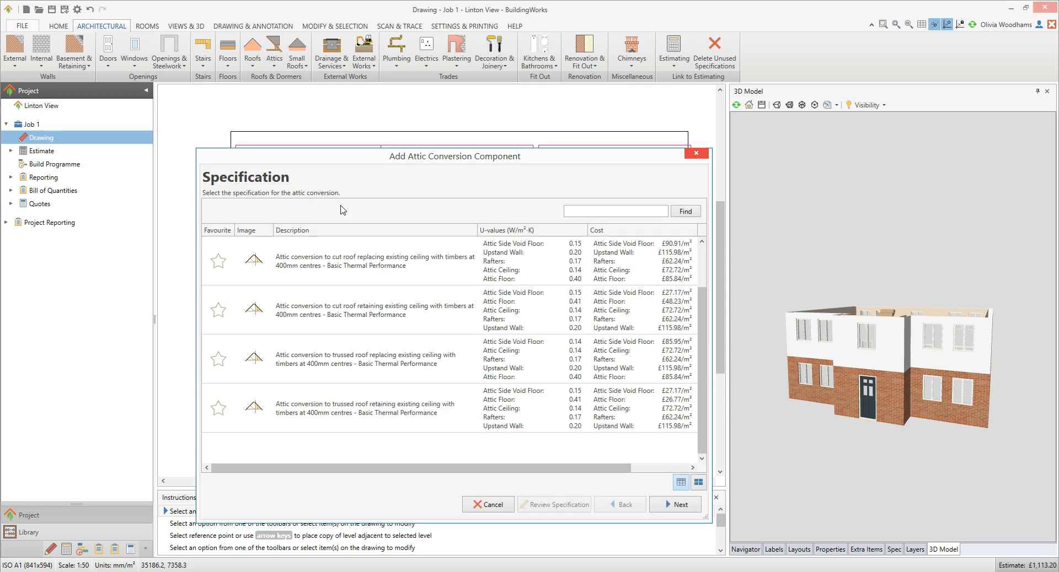
left_click(356, 214)
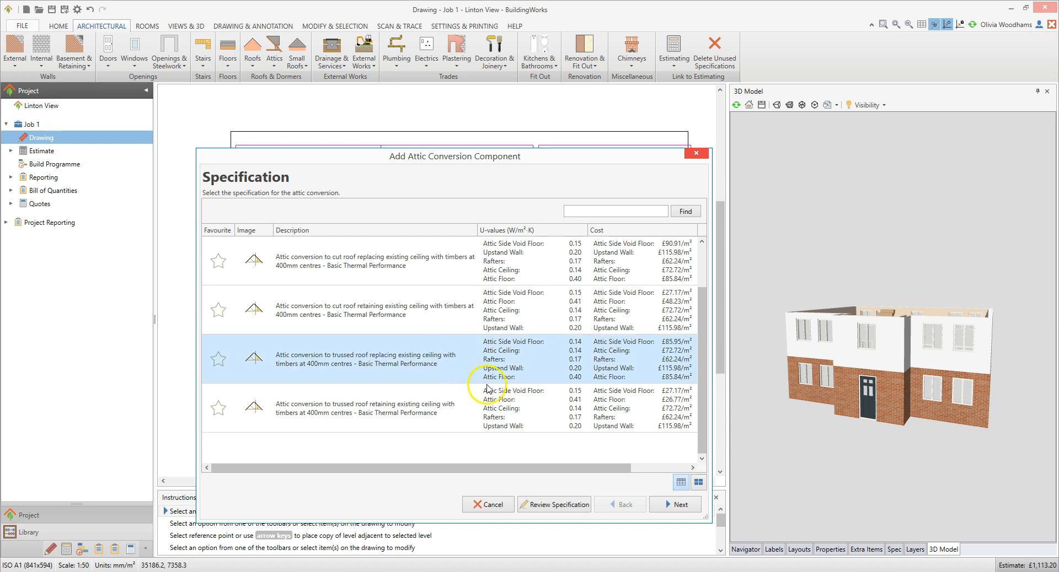
left_click(686, 502)
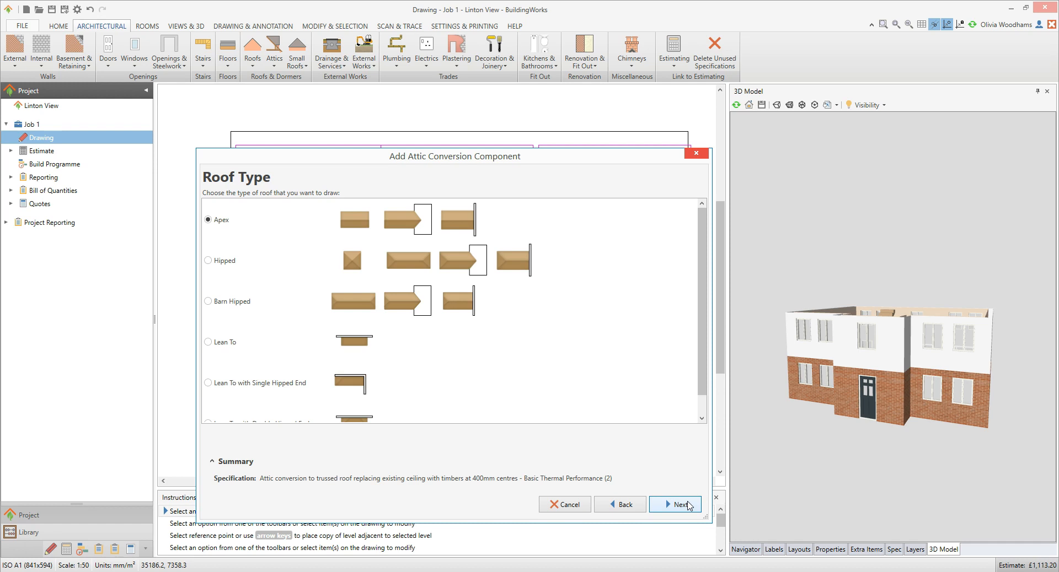
Choose the Apex roof type for the attic conversion and set its soffit width to eaves to 150 mm
left_click(688, 505)
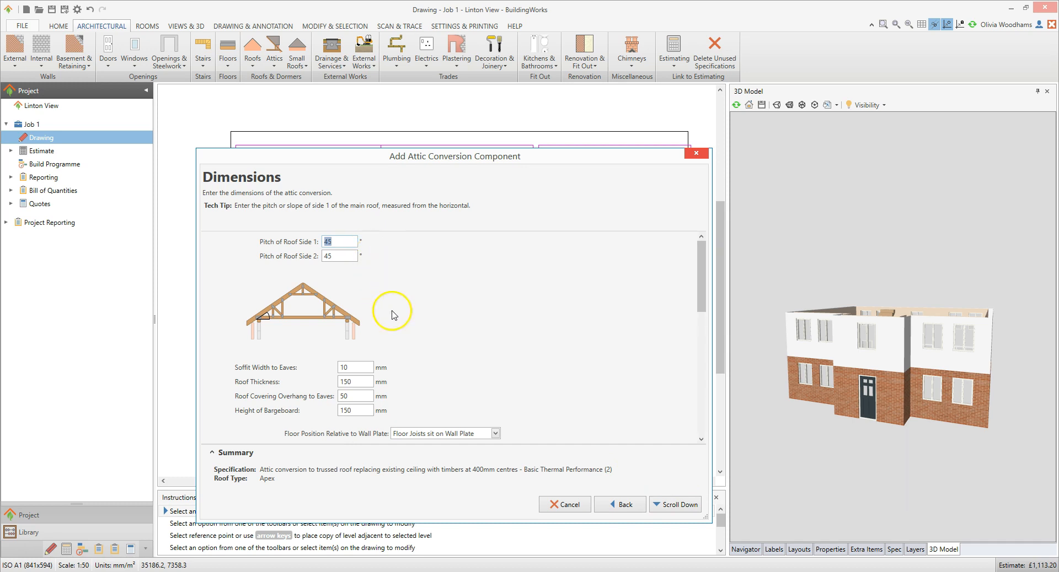
left_click(357, 367)
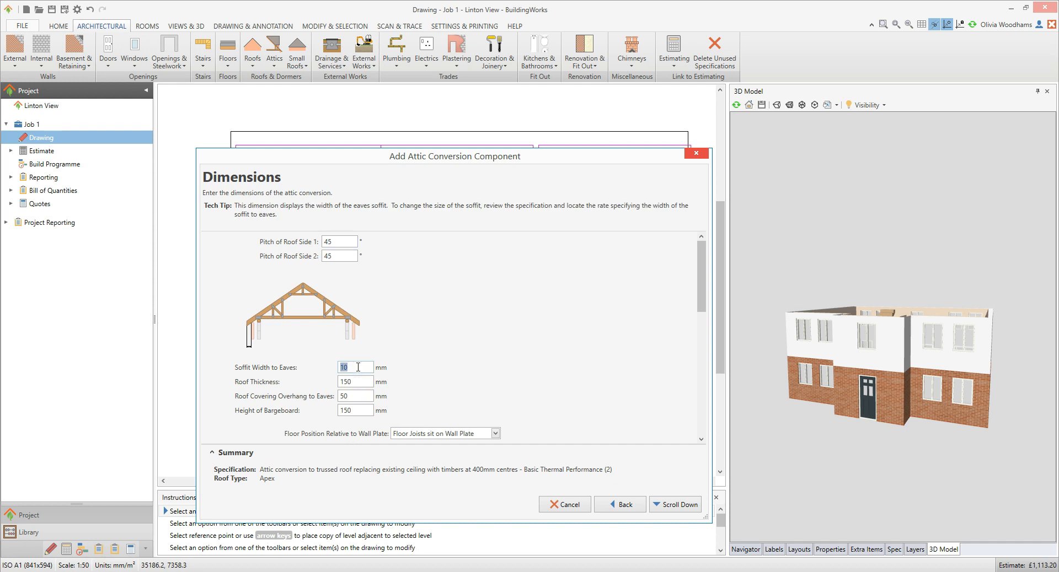
type("150")
scroll(704, 279, "down", 1)
left_click_drag(704, 278, 704, 335)
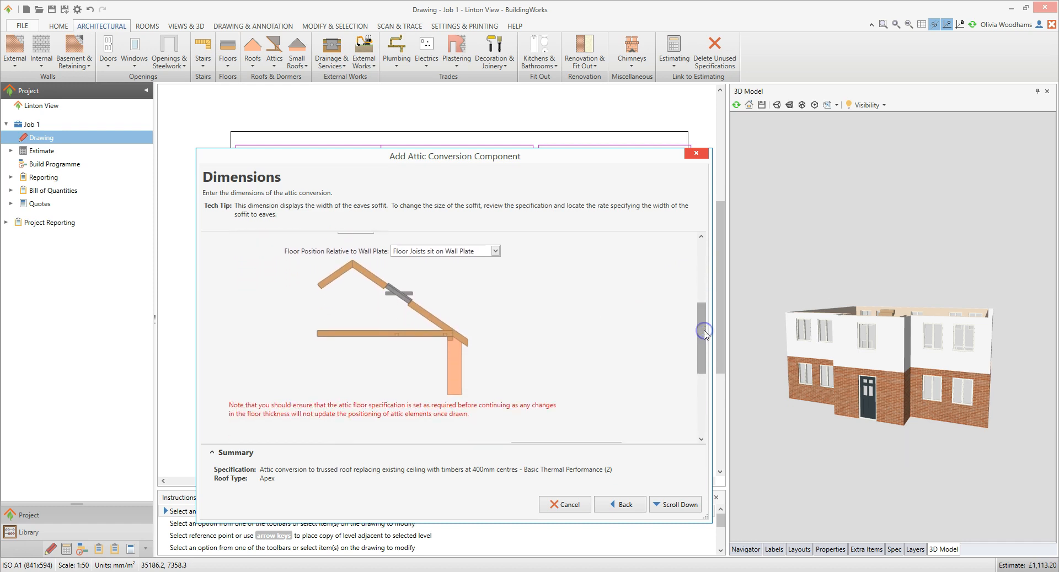
Try the Floor Joists sit Above Wall Plate option with its distance setting, and restore Floor Joists sit on Wall Plate
left_click(496, 271)
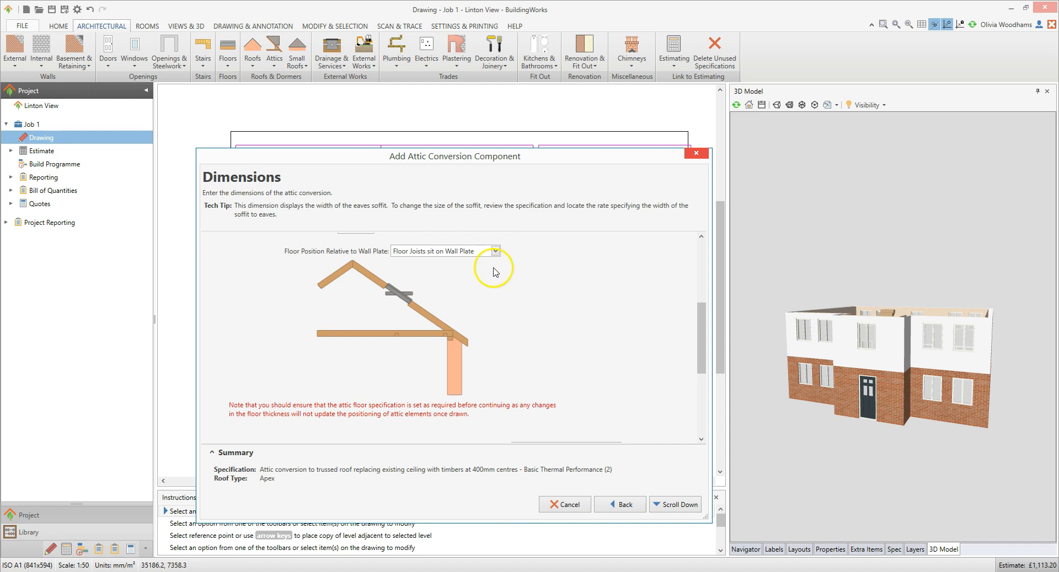
left_click(495, 252)
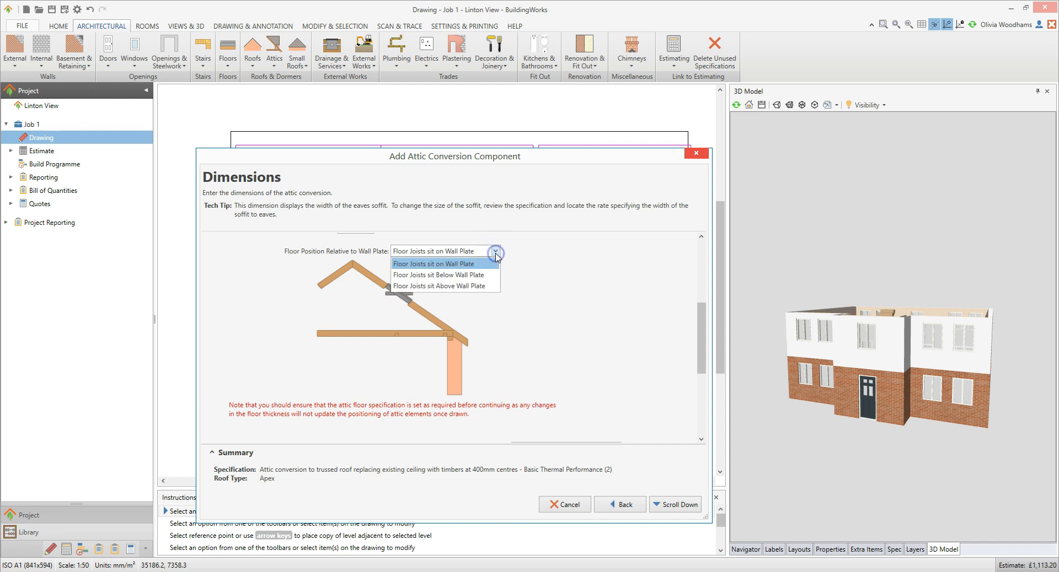
left_click(489, 287)
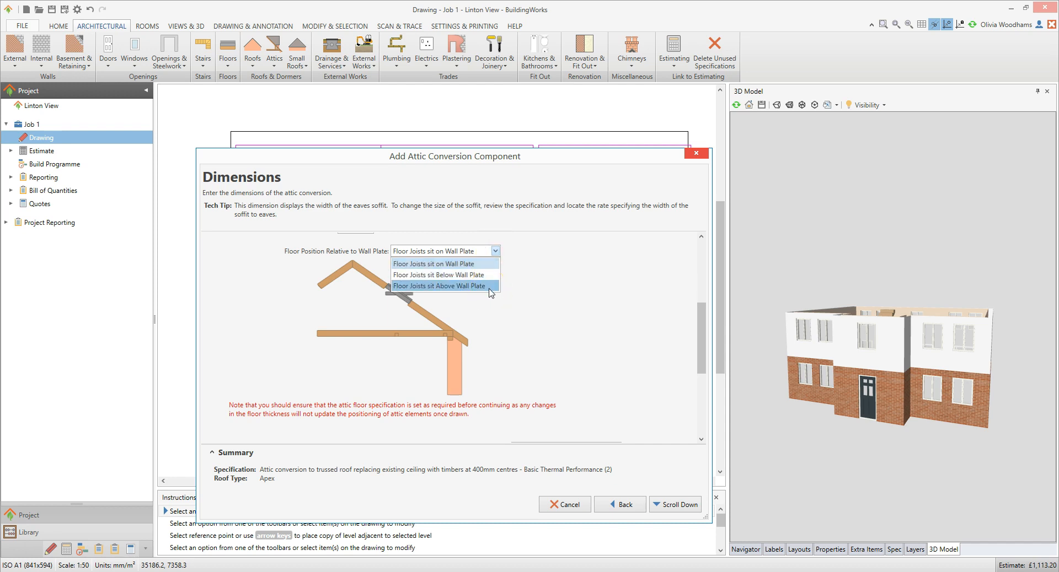
left_click(489, 287)
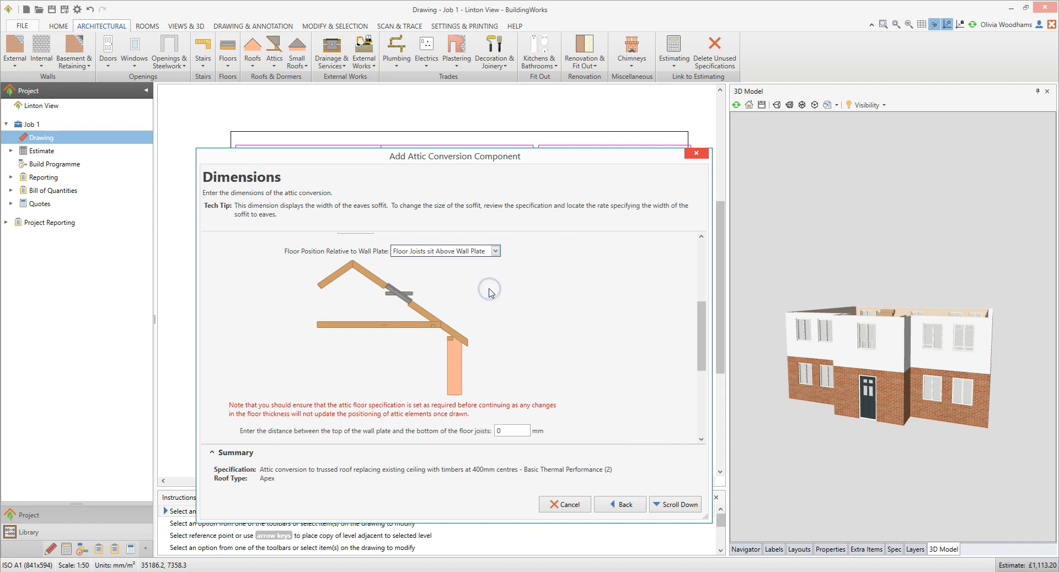
left_click(513, 430)
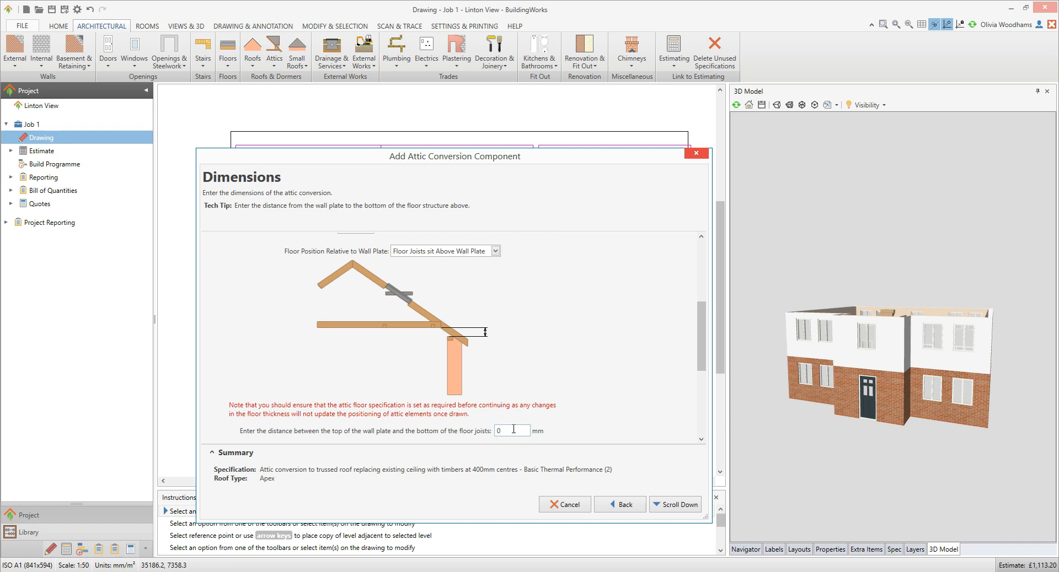
left_click(513, 428)
left_click(496, 252)
left_click(484, 264)
Set the soffit width to gable to 150 mm and complete the attic conversion's dimensions
left_click_drag(699, 329, 689, 406)
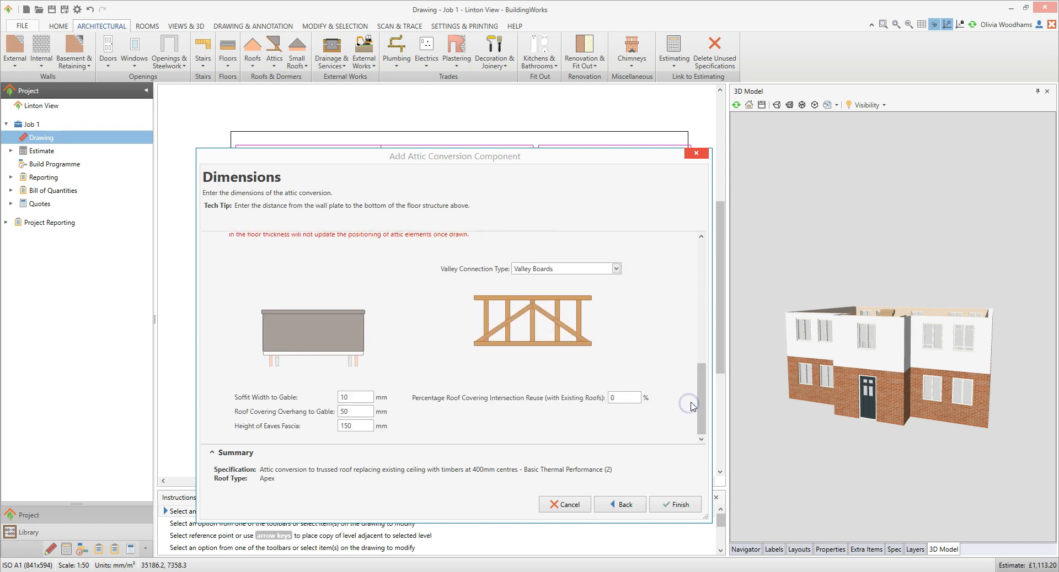
left_click(358, 398)
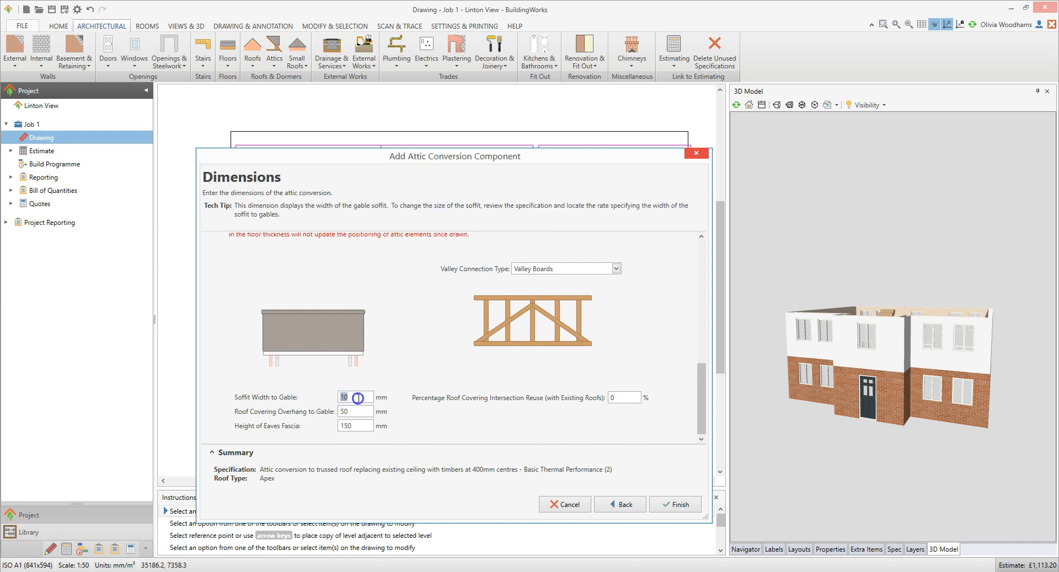
type("150")
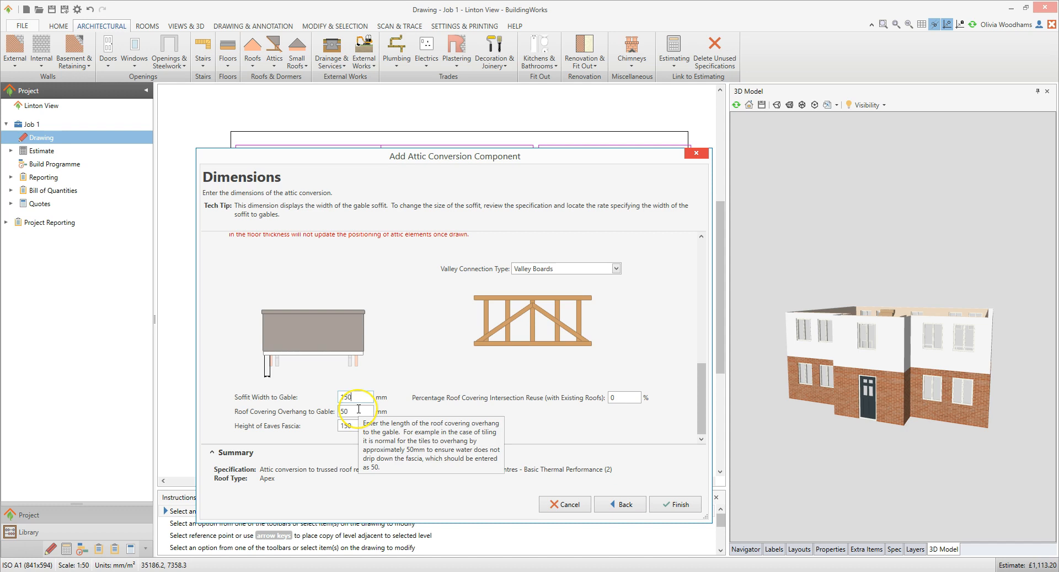
left_click(357, 426)
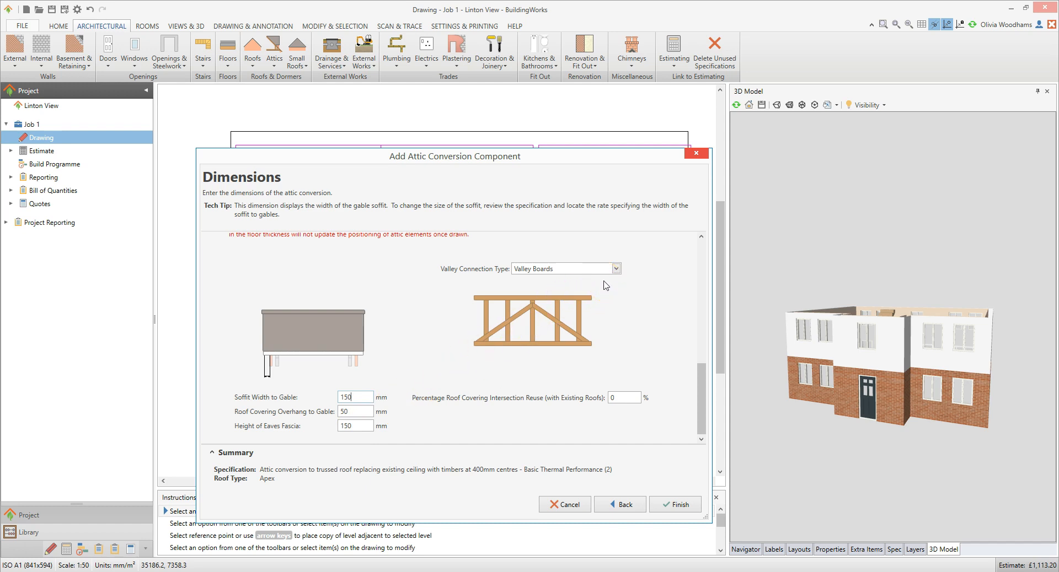
left_click(678, 505)
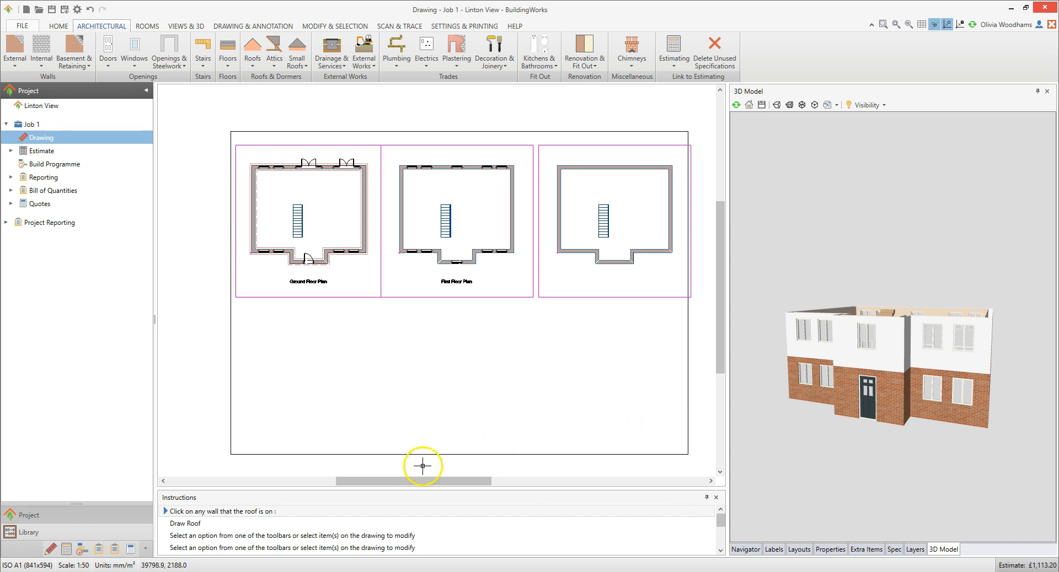
Draw the main apex roof on the Attic level from its rear wall, spanning the right-hand gable and extending to the opposite corner
left_click(288, 512)
scroll(621, 158, "up", 3)
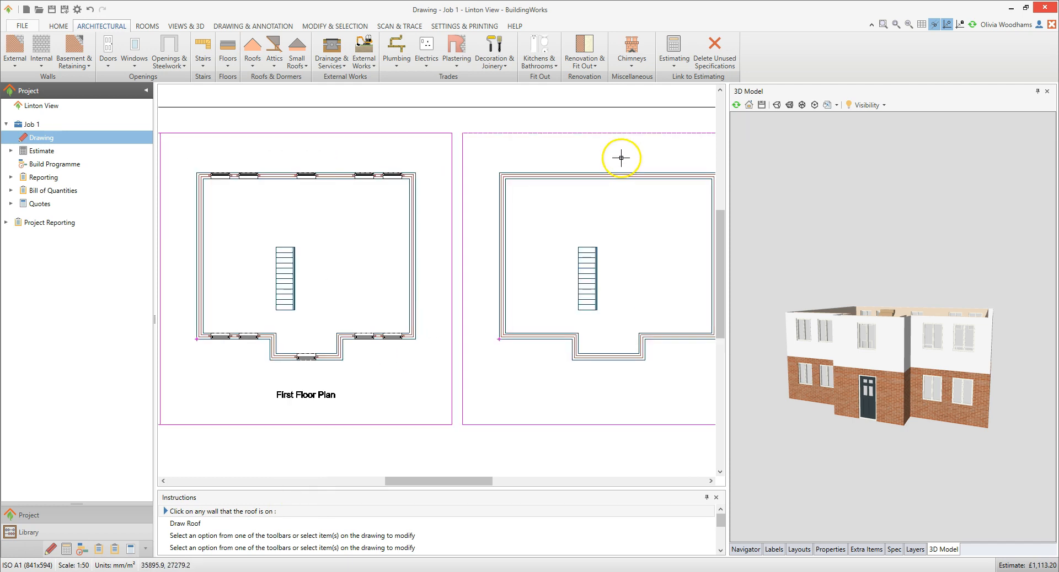
middle_click_drag(621, 159, 496, 173)
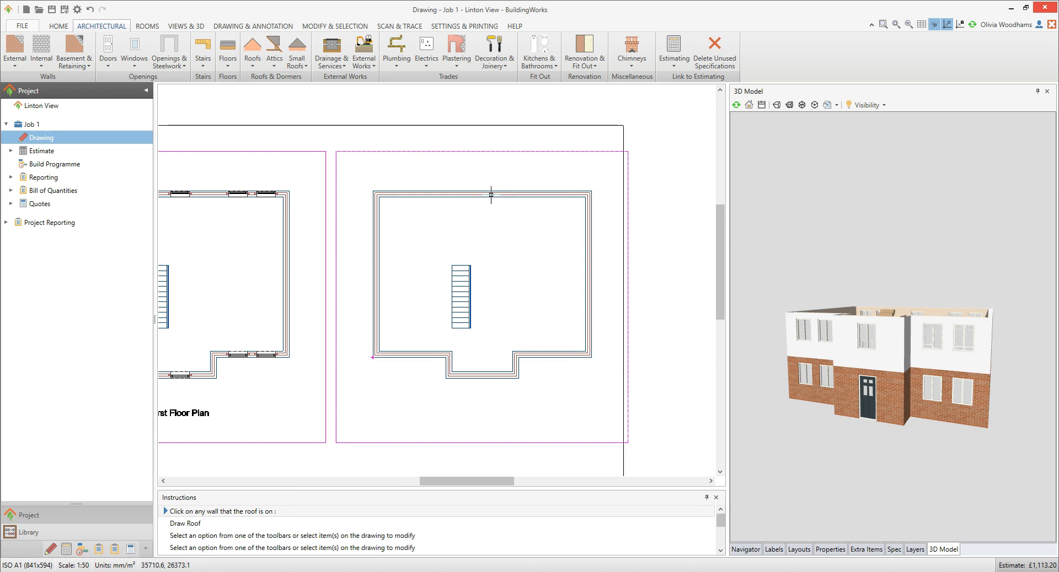
left_click(492, 194)
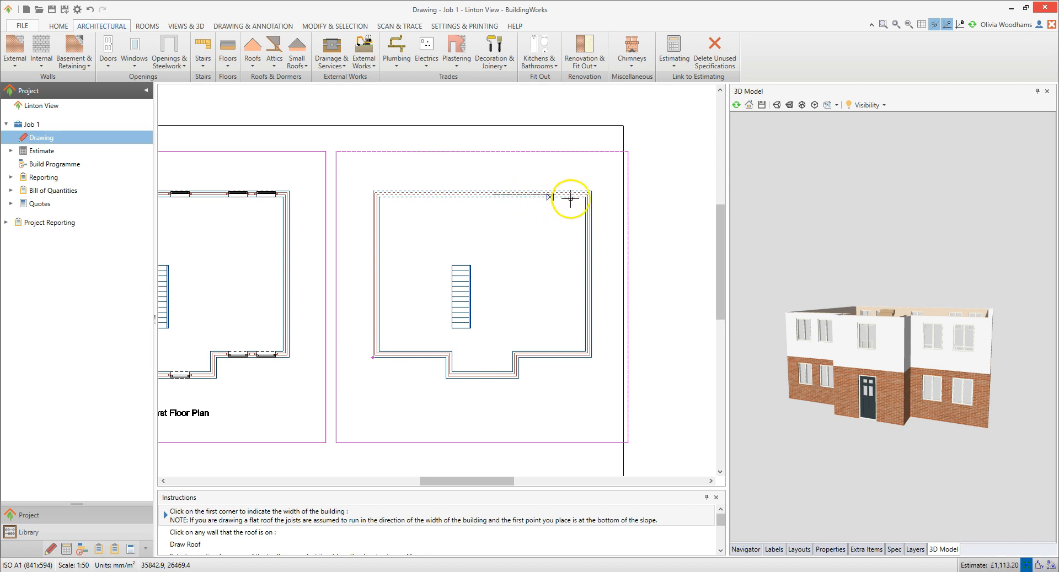
left_click(592, 191)
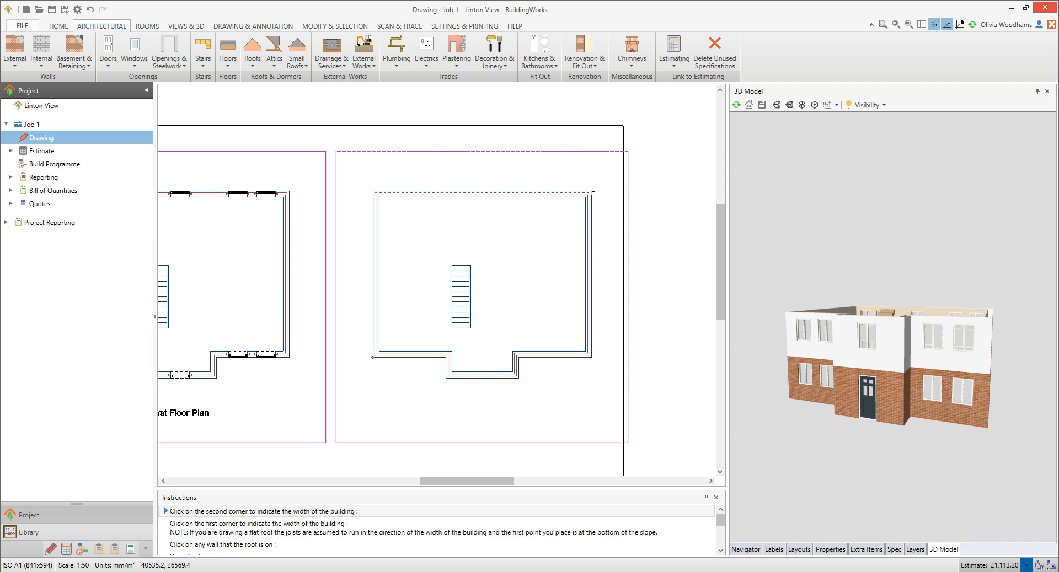
left_click(592, 358)
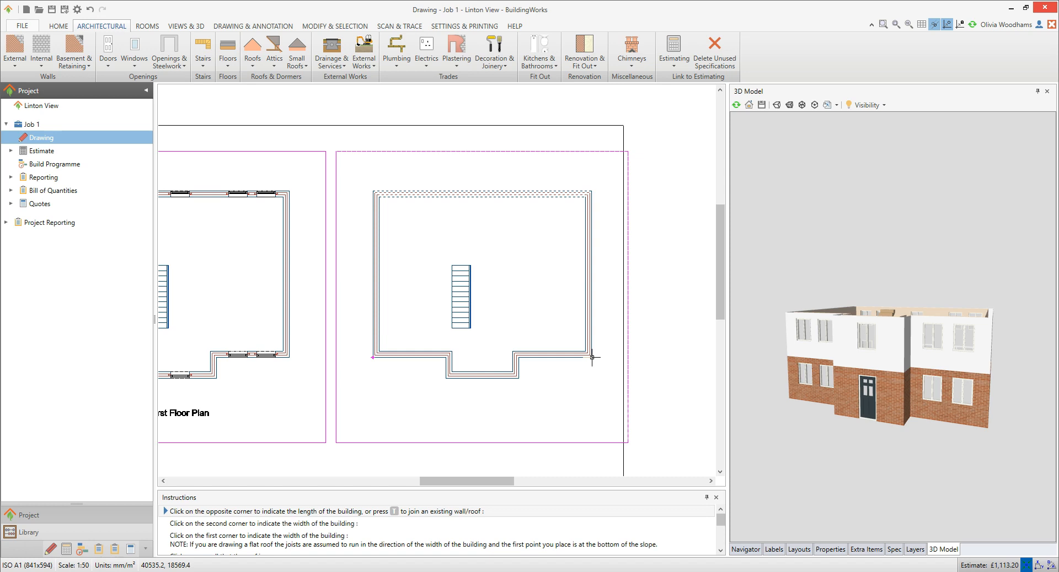
left_click(374, 193)
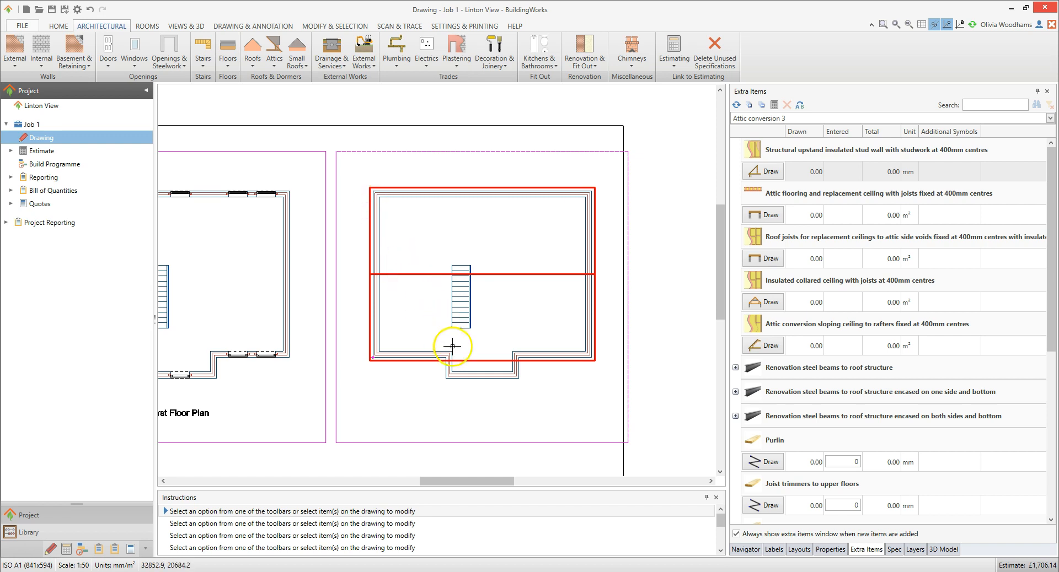
Start another Apex attic conversion roof with soffit widths of 150 mm to both the eaves and the gable
middle_click_drag(473, 375, 474, 376)
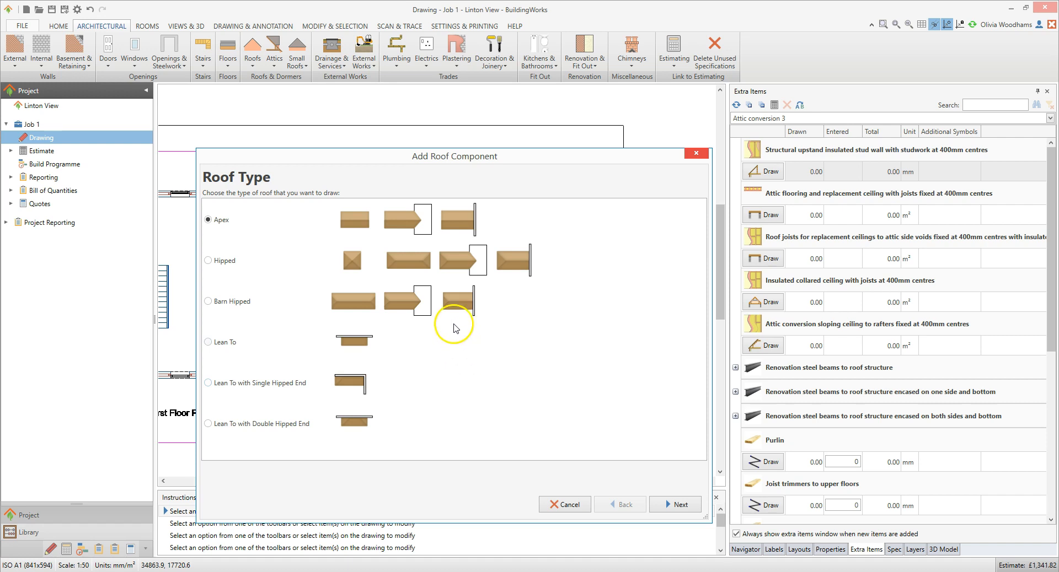
left_click(408, 226)
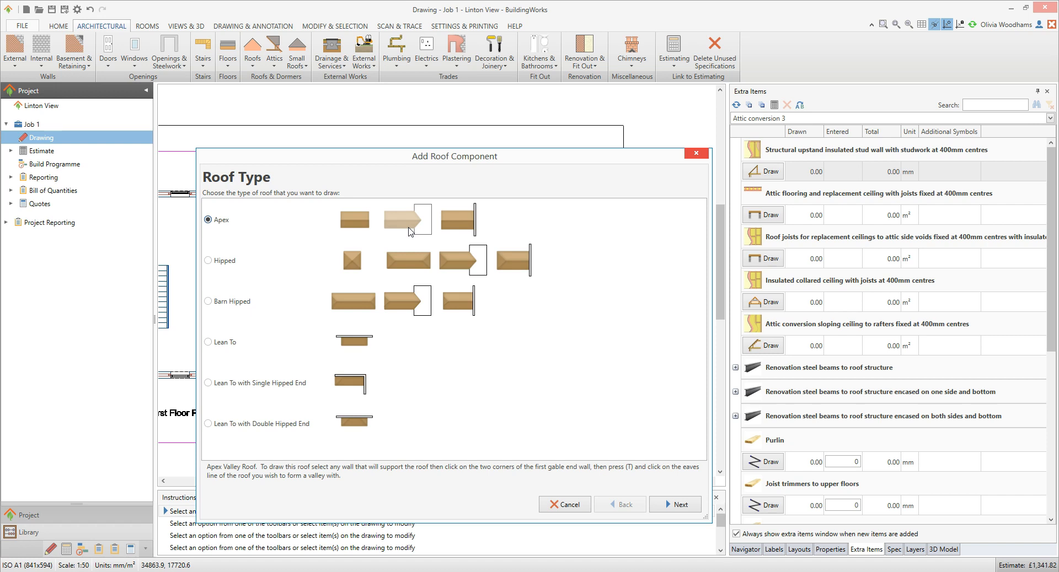
left_click(681, 505)
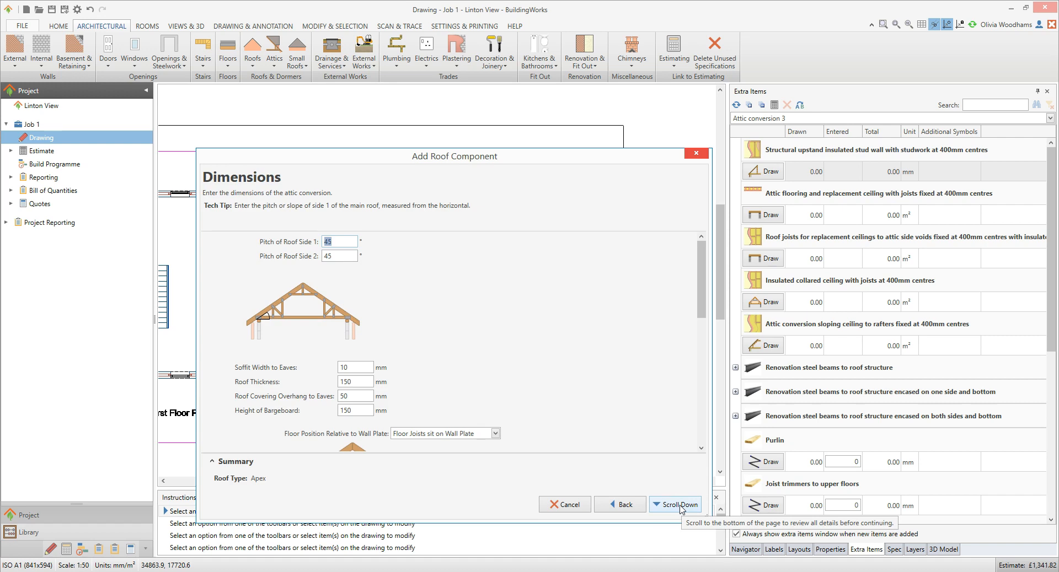
left_click(356, 369)
type("150")
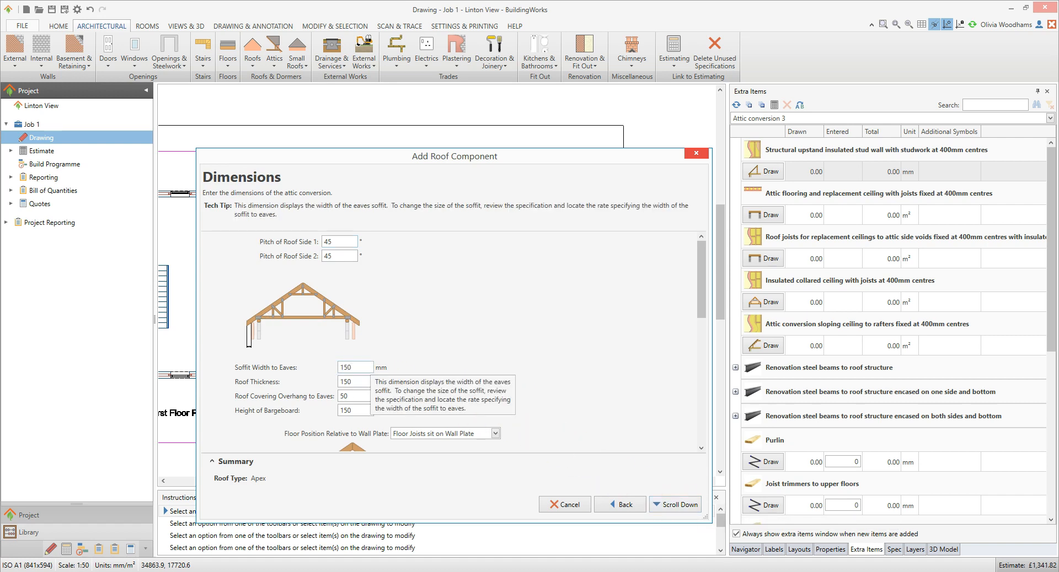
left_click(701, 282)
left_click_drag(703, 283, 675, 414)
left_click(346, 407)
type("150")
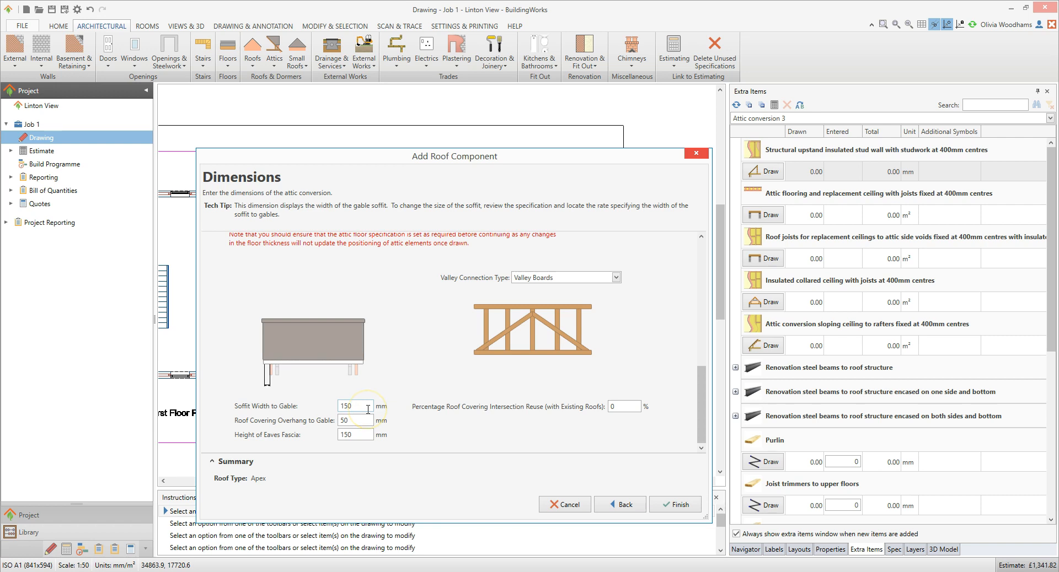
left_click(684, 505)
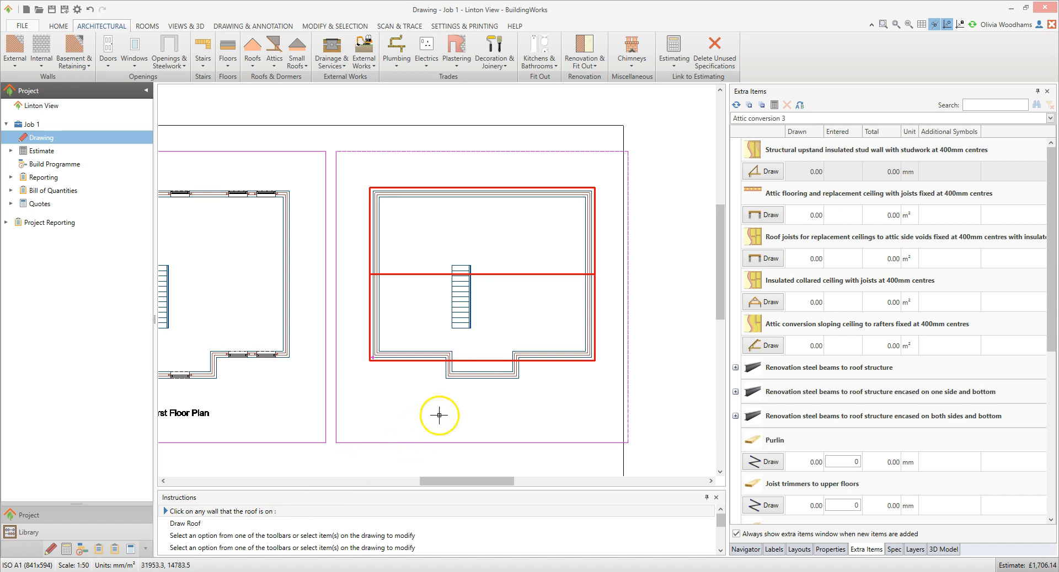
Draw the apex roof across the front projection's outer wall and join it to the main roof's front eaves line as a valley
left_click(488, 377)
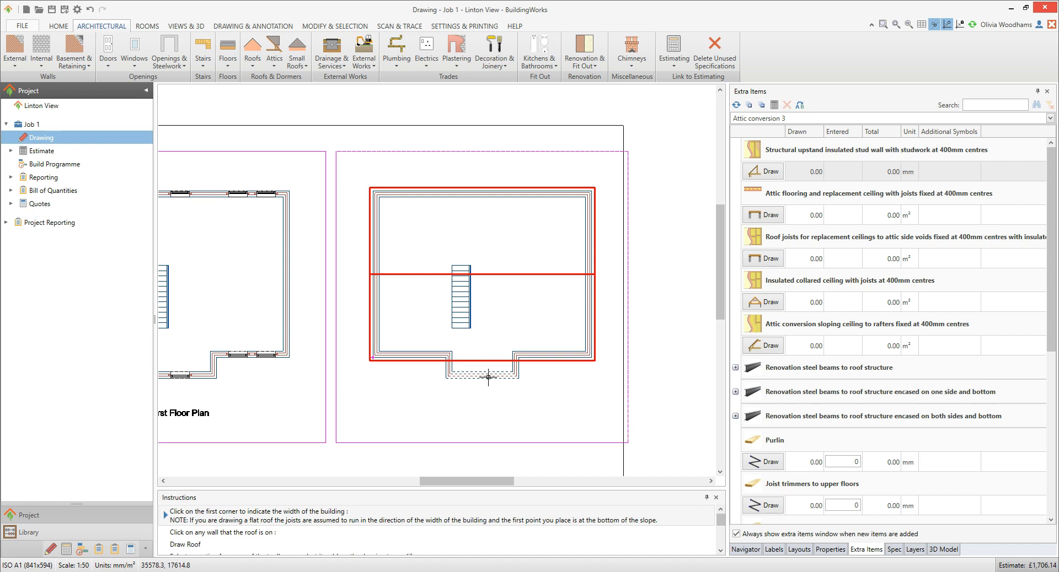
left_click(446, 378)
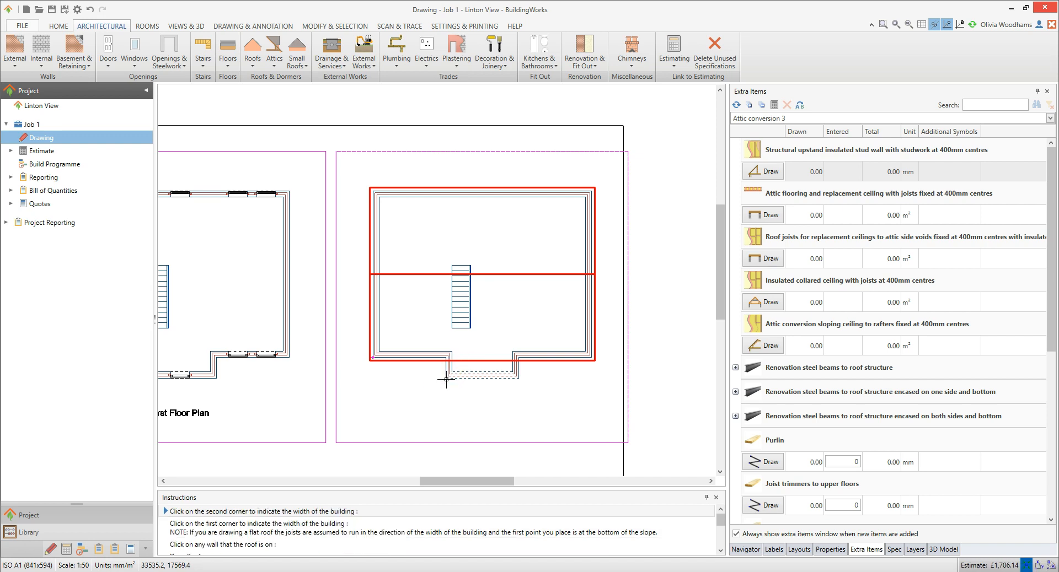
left_click(518, 379)
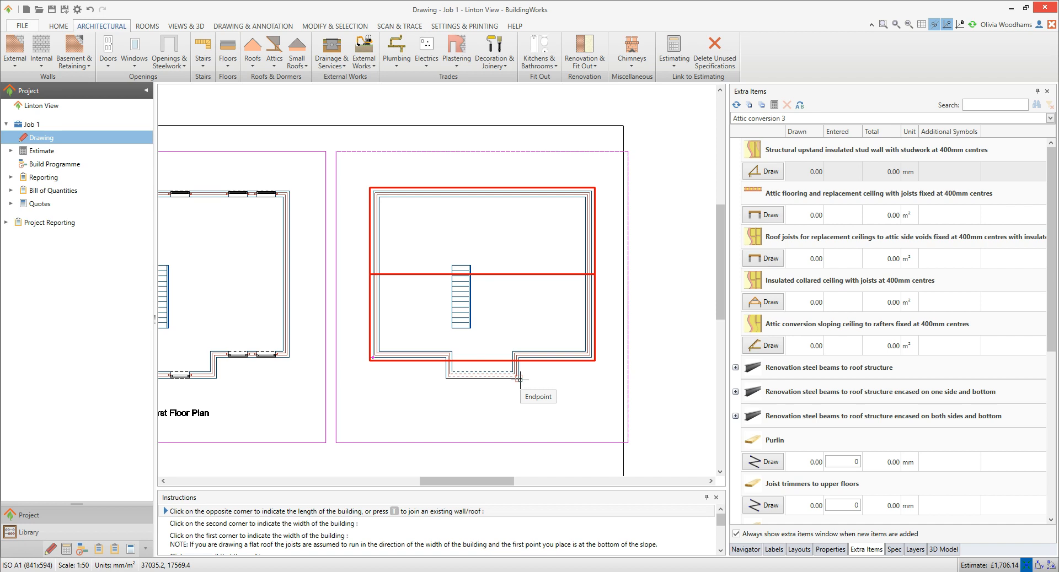
key("t")
left_click(502, 379)
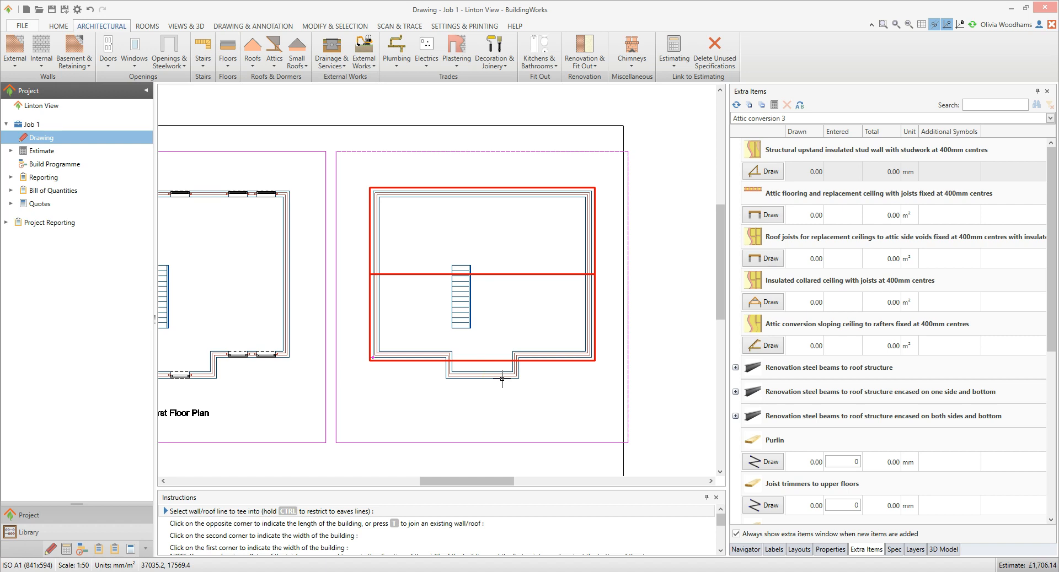
left_click(479, 361)
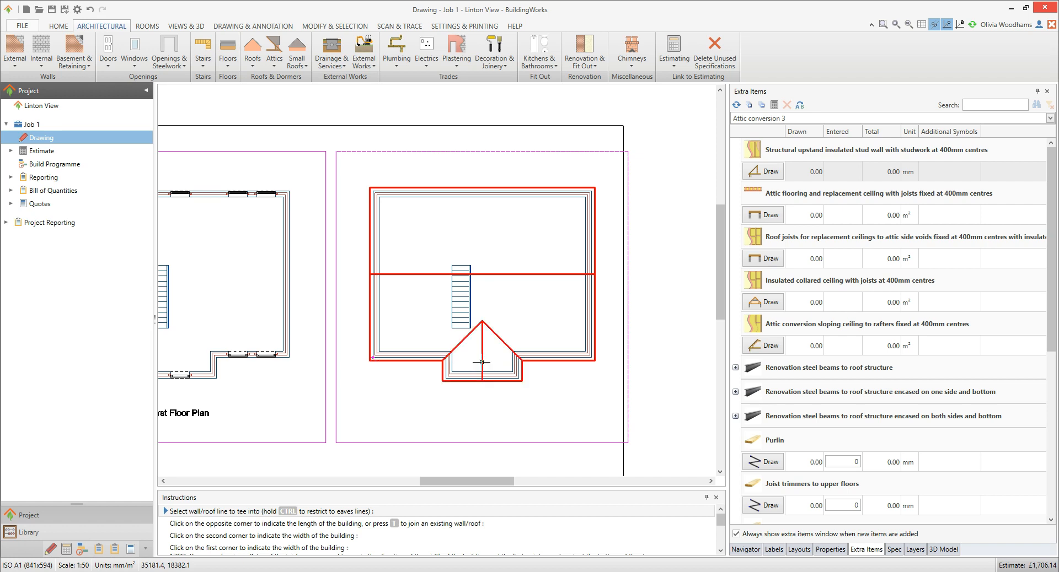
left_click(481, 362)
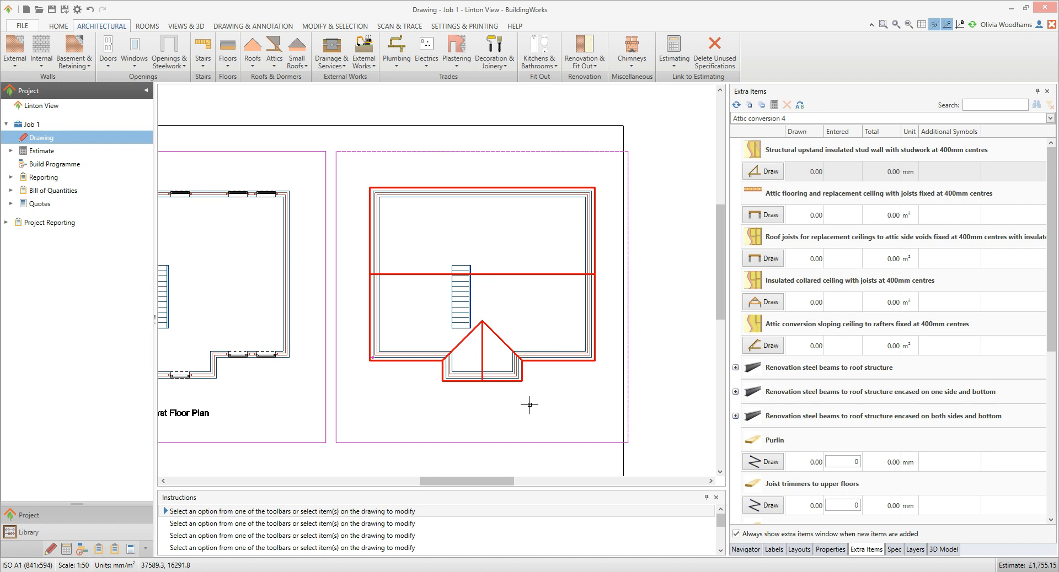
left_click(276, 64)
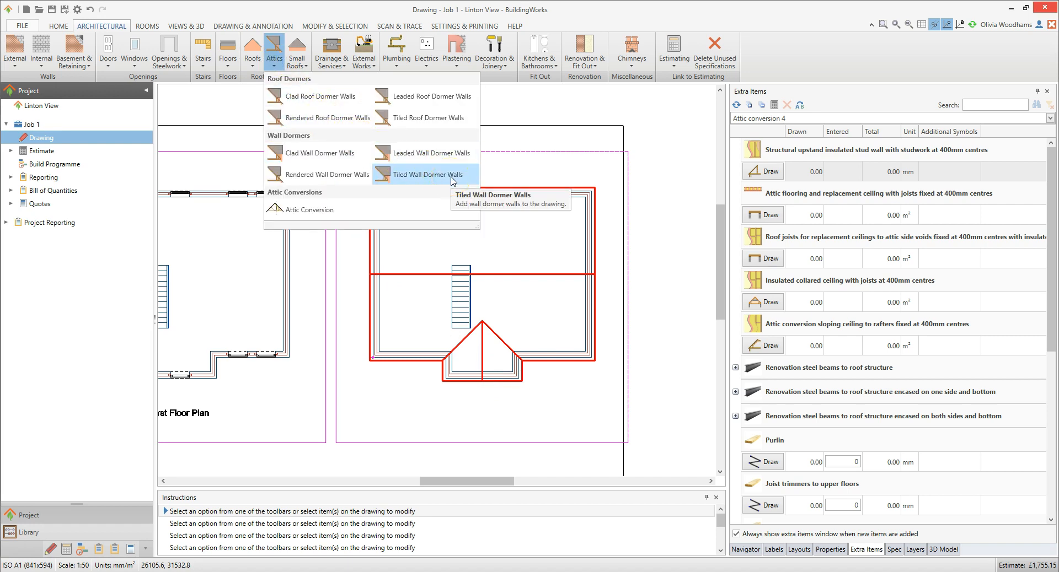
left_click(300, 65)
left_click(303, 70)
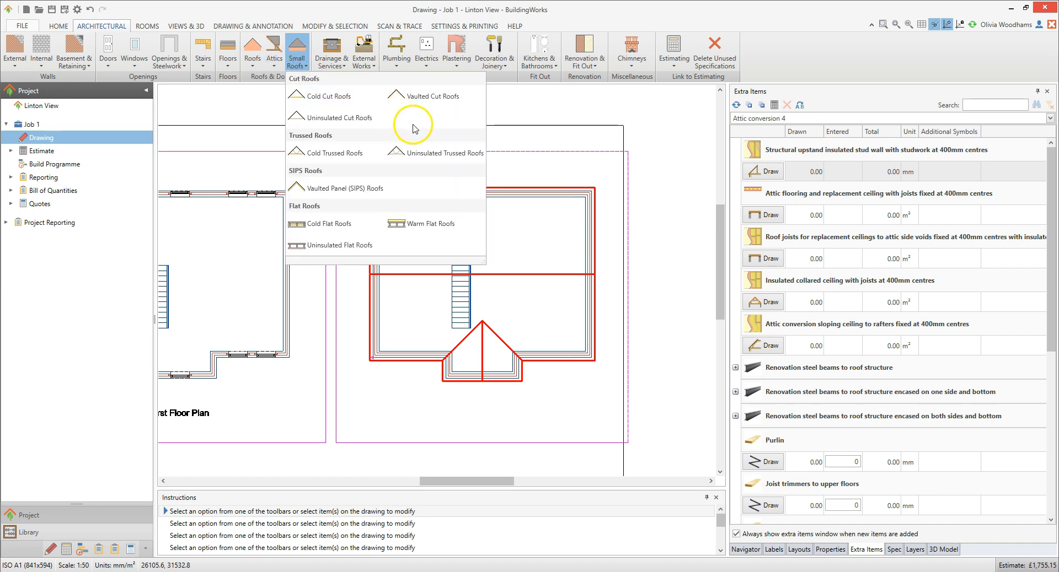
left_click(662, 175)
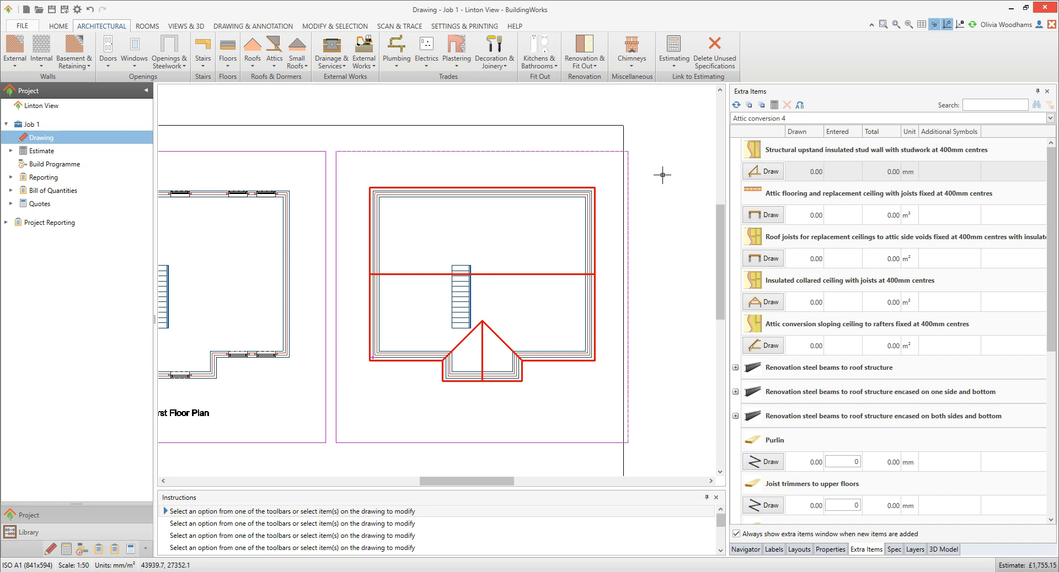
left_click(662, 174)
Draw a structural upstand insulated stud wall with a height of 1000 mm, associated with the main roof's rear eaves line
left_click(512, 273)
left_click(771, 172)
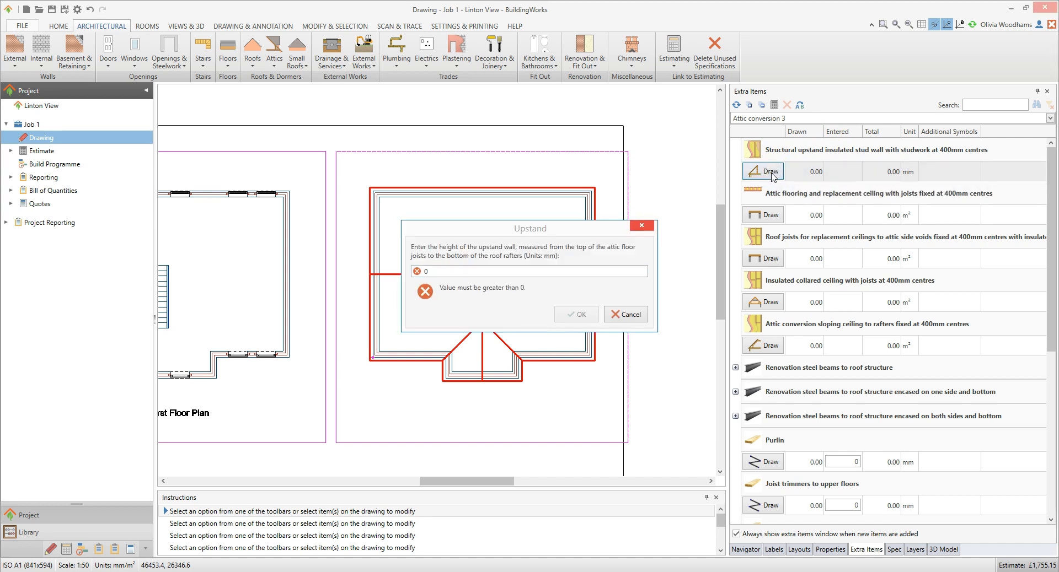
left_click(502, 271)
key("BackSpace")
type("1000")
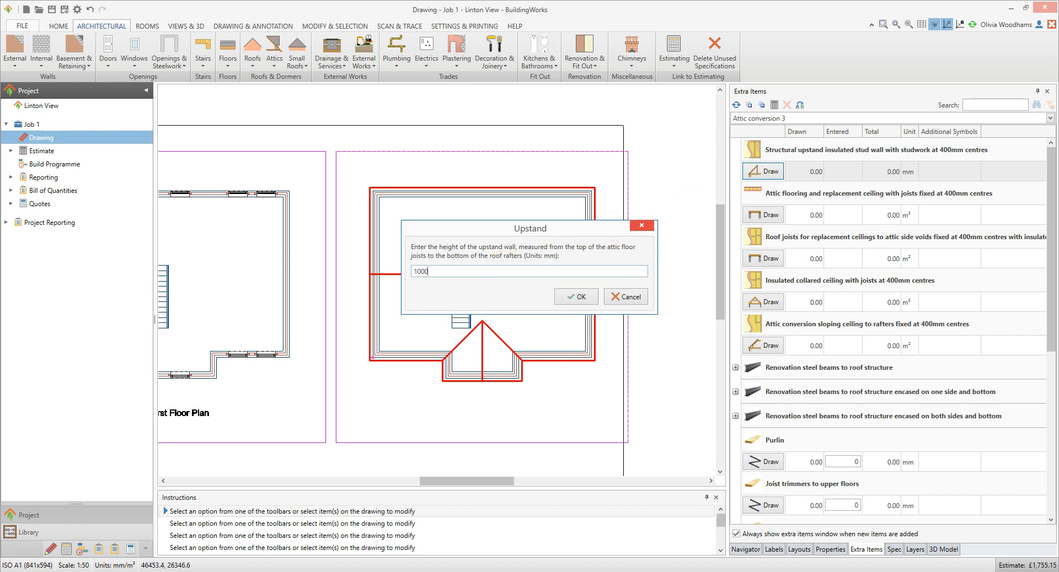
left_click(577, 296)
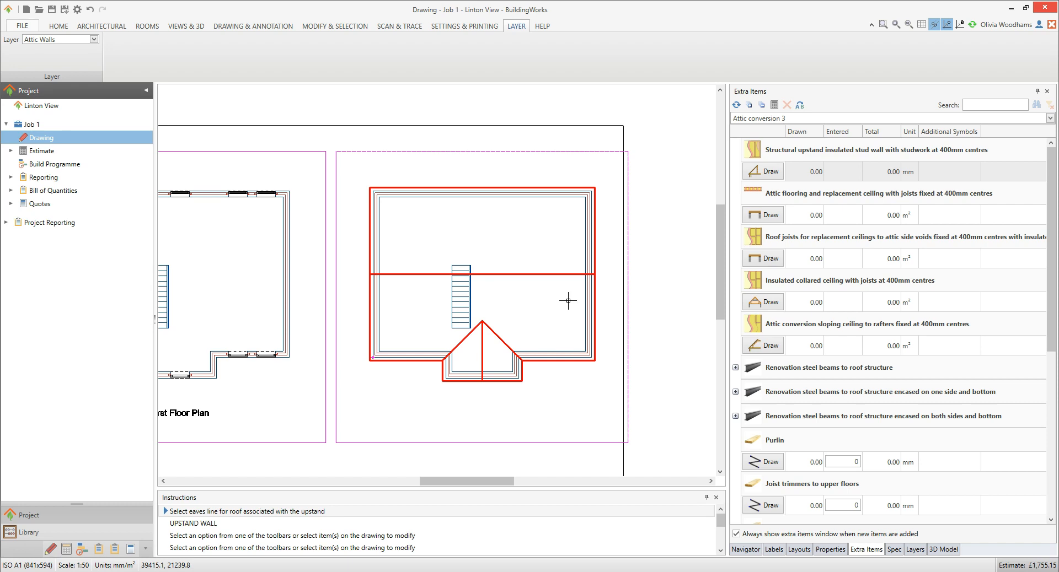
left_click(562, 187)
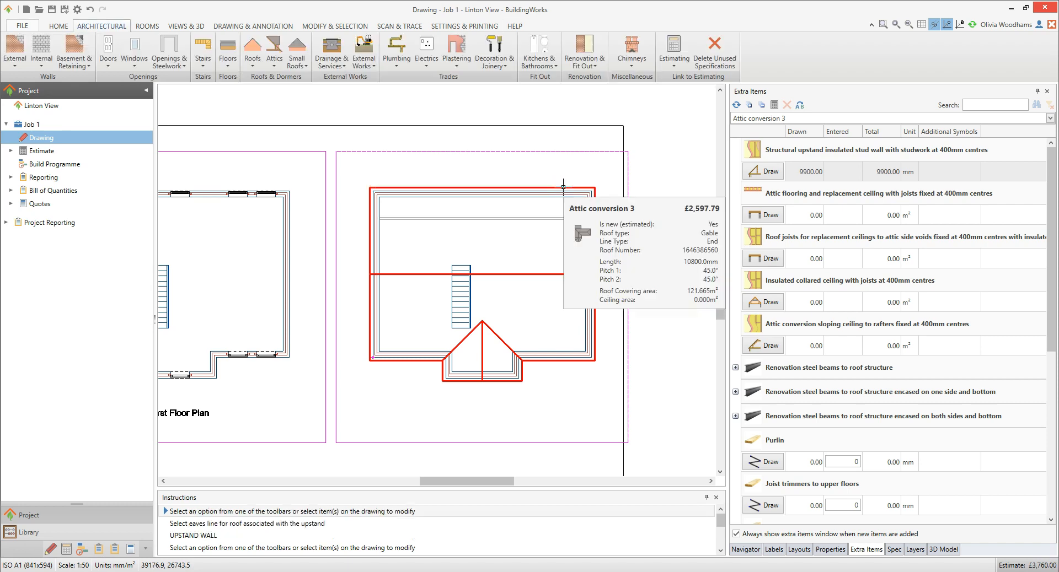
left_click(583, 173)
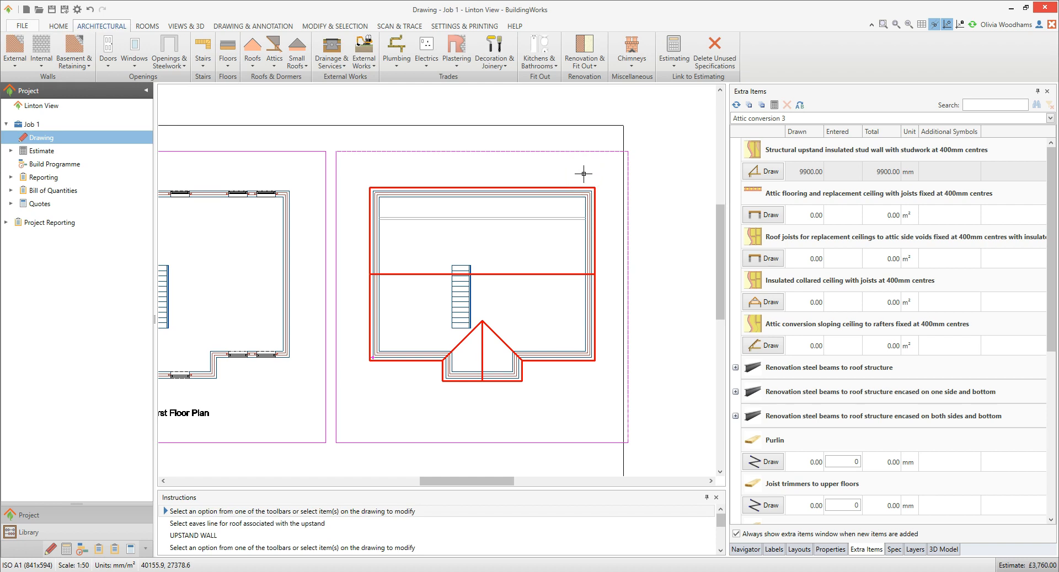
left_click(588, 173)
Draw another 1000 mm high upstand wall from the right-hand part of the main roof's front eaves and stretch it to the left gable wall
left_click(763, 172)
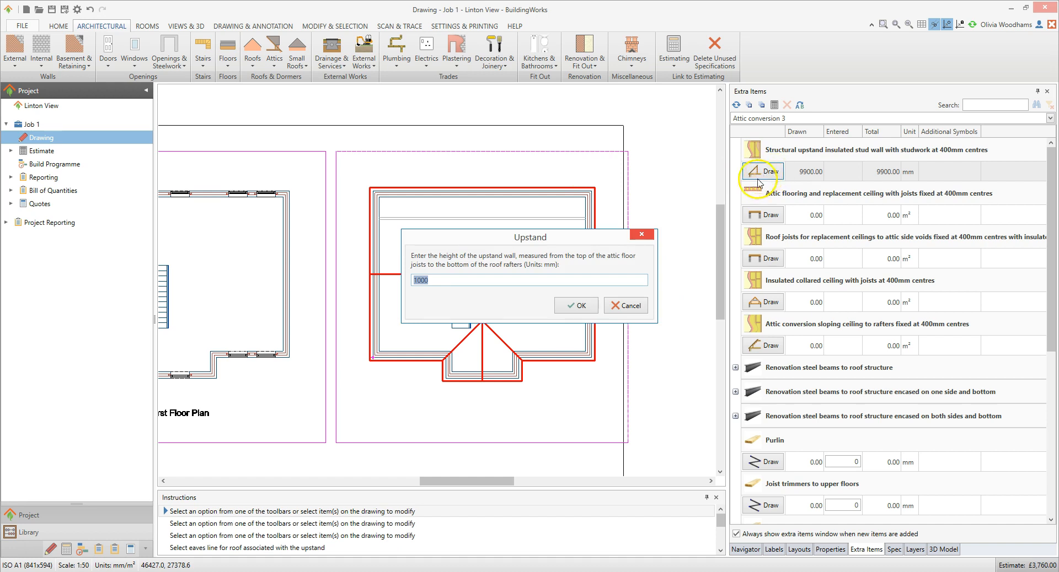
left_click(580, 306)
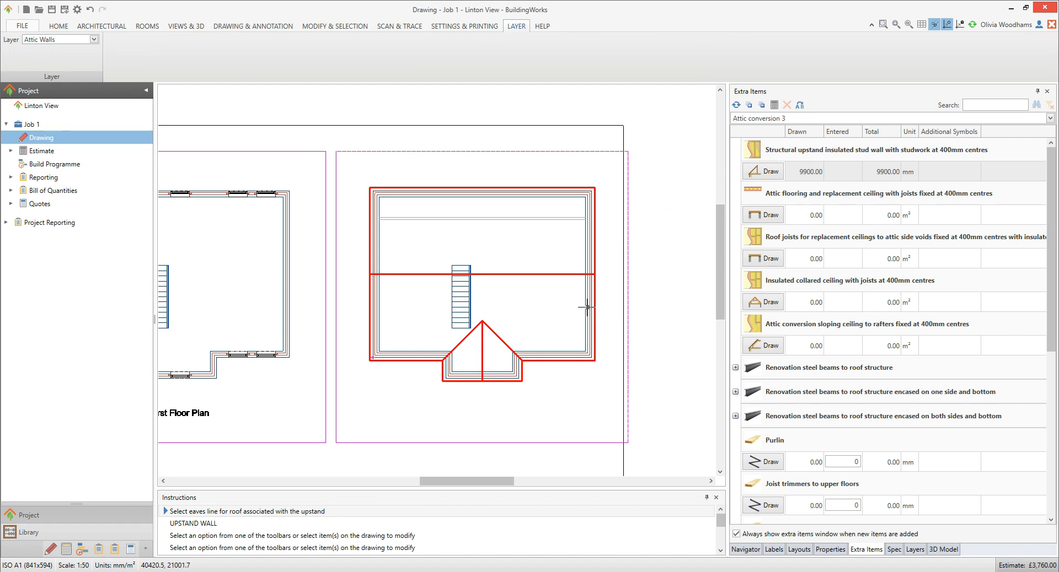
left_click(562, 360)
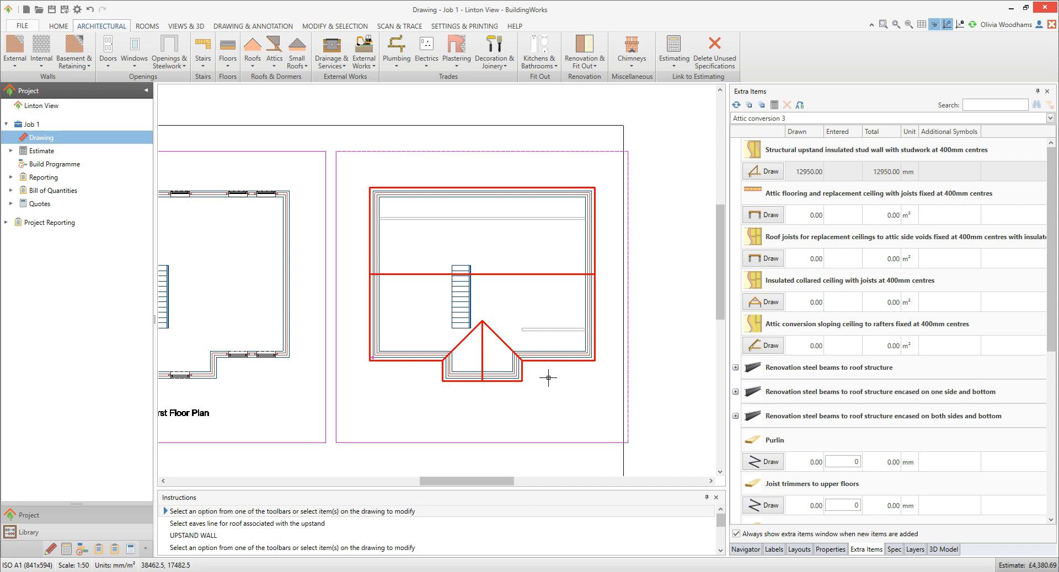
left_click(554, 330)
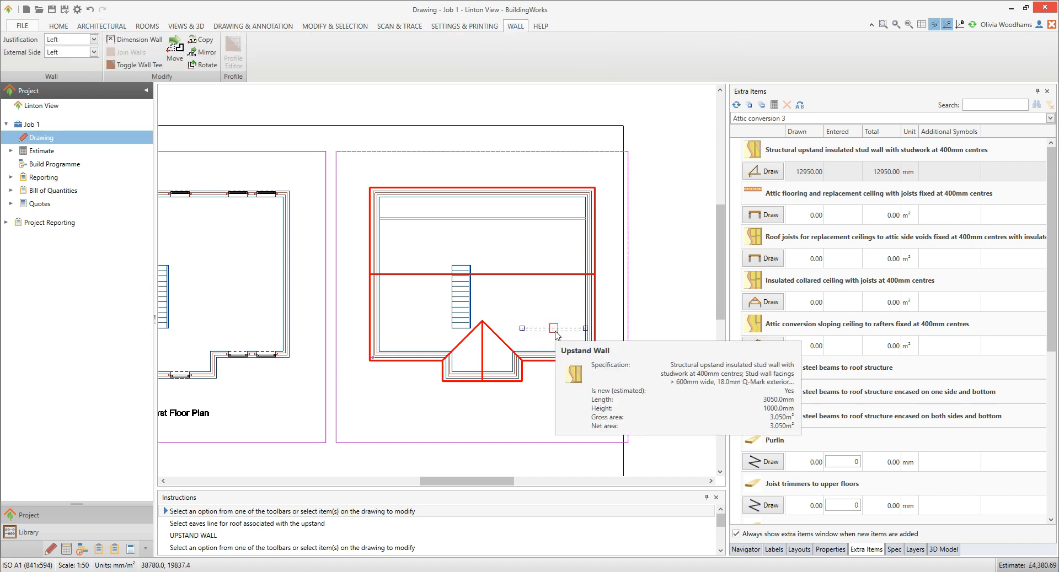
left_click(522, 328)
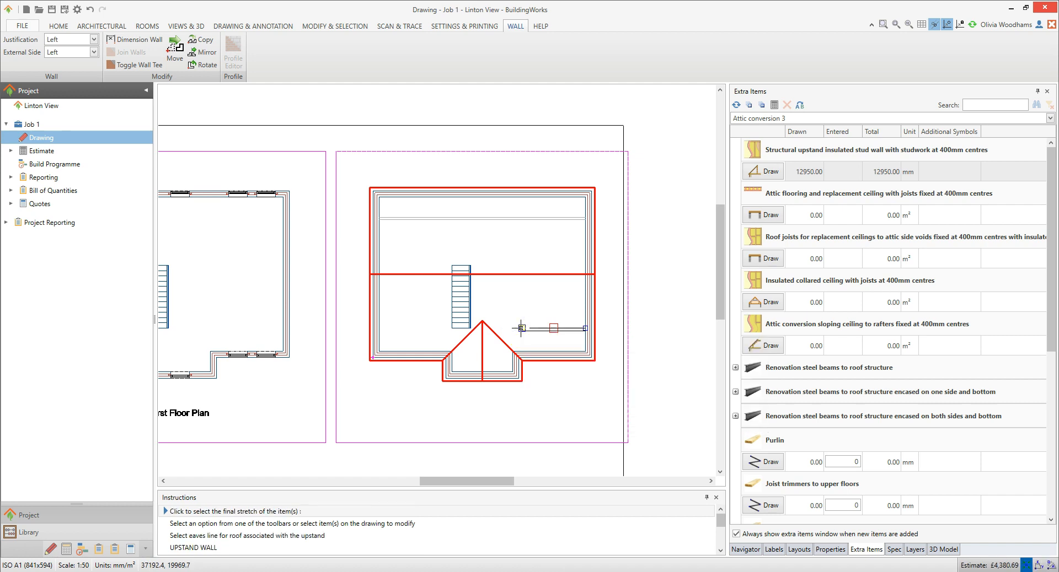
left_click(378, 329)
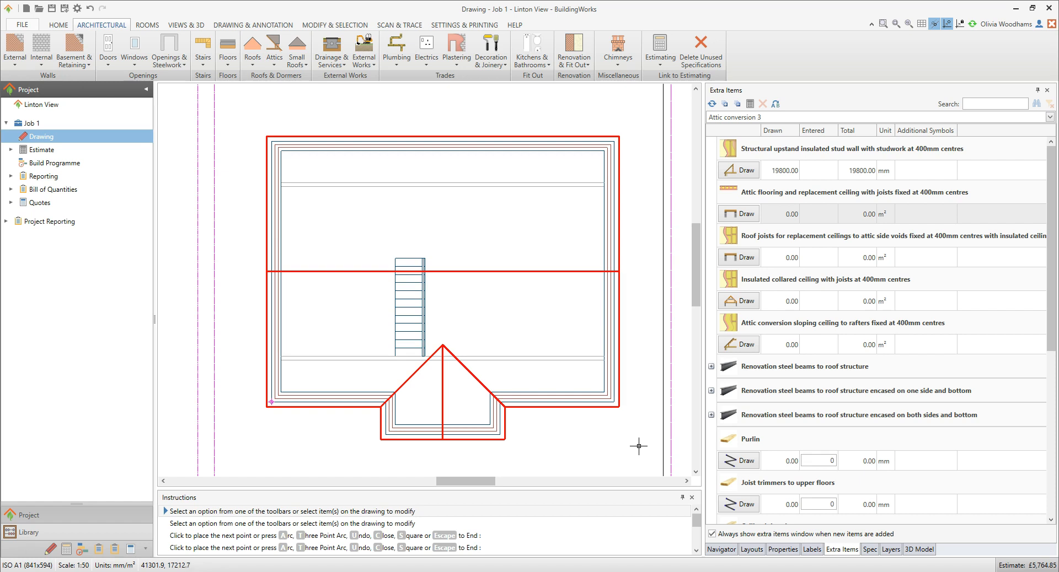
Draw attic flooring and replacement ceiling between the two upstand walls, from the left gable wall to the left side of the staircase
left_click(744, 215)
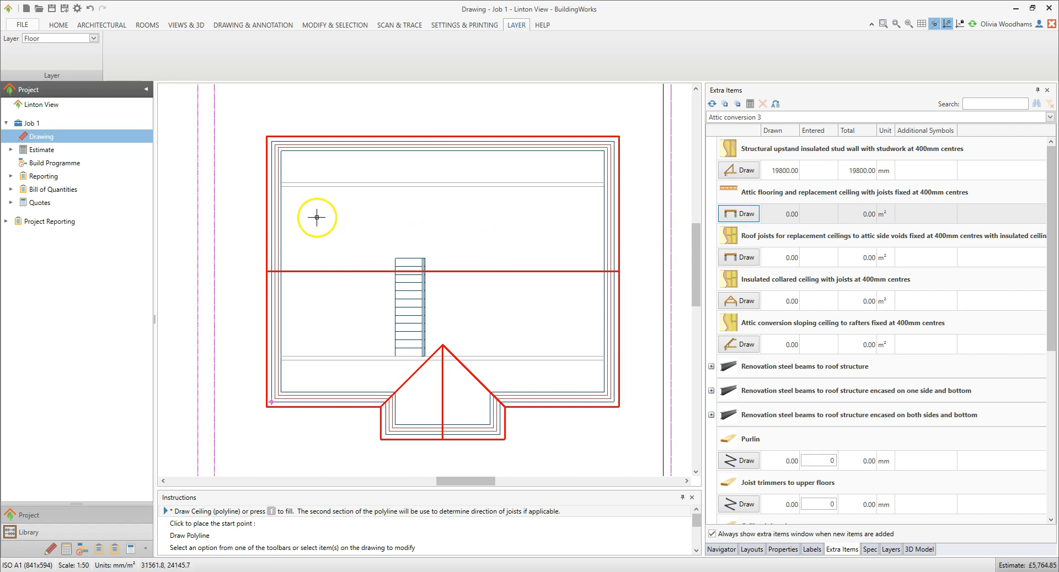
left_click(281, 187)
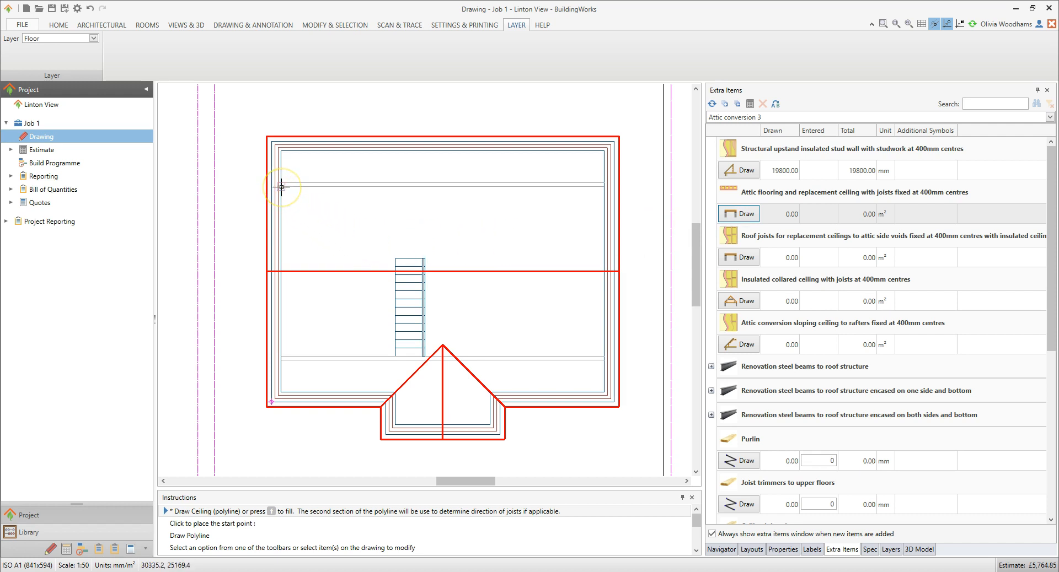
left_click(281, 187)
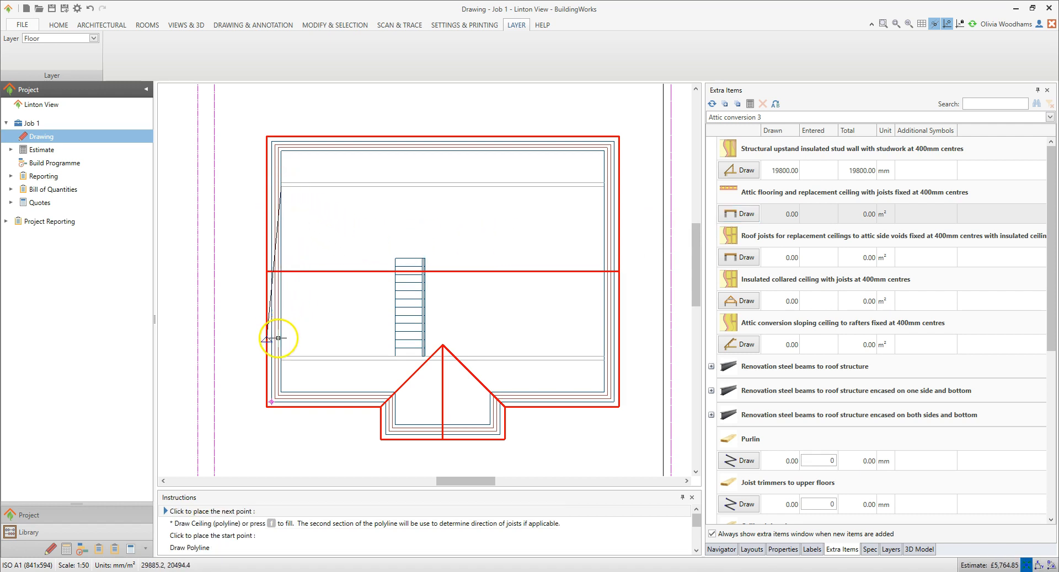
left_click(281, 356)
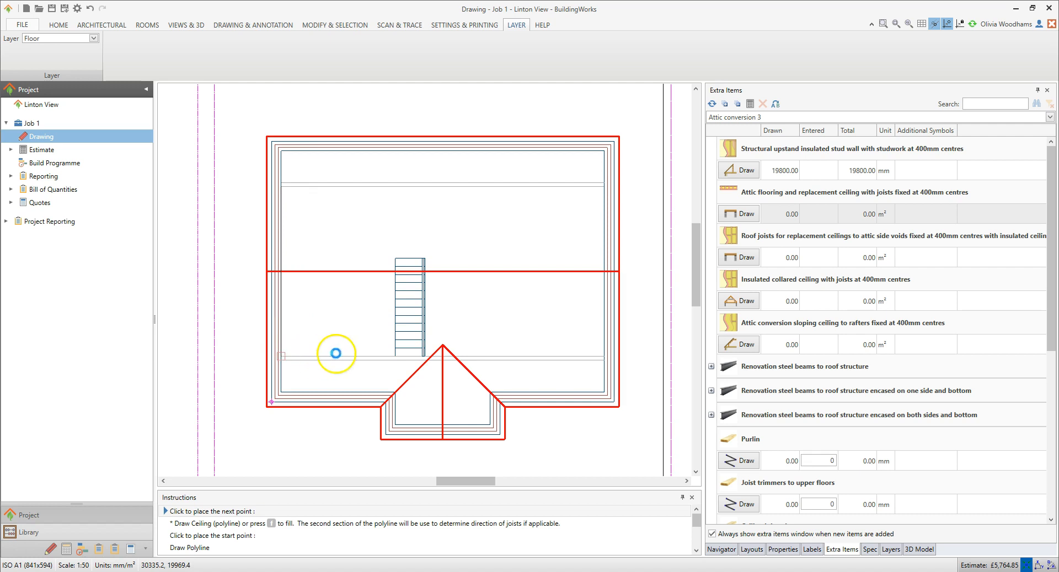
left_click(395, 357)
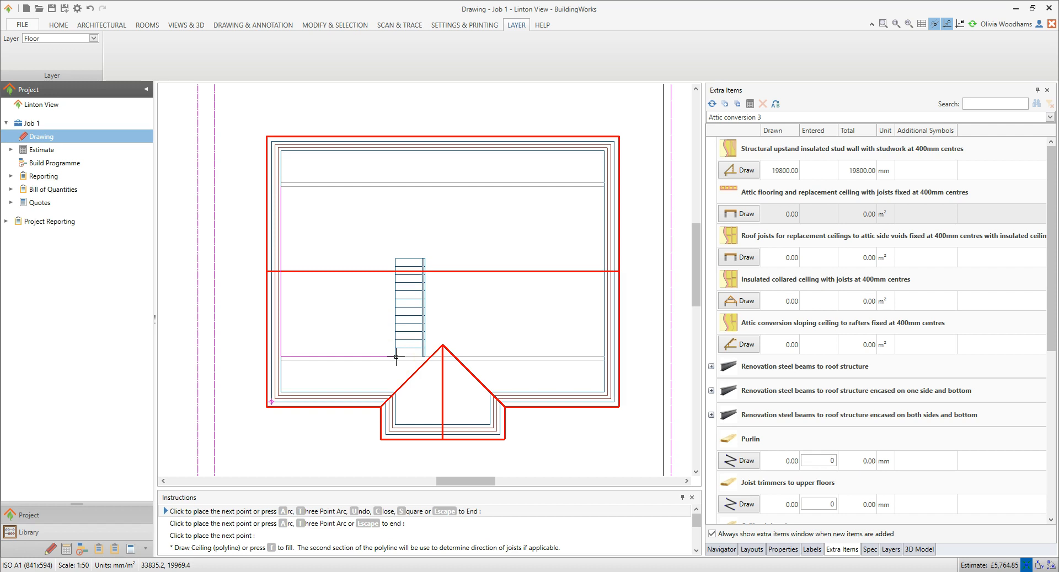
left_click(395, 188)
left_click(290, 189)
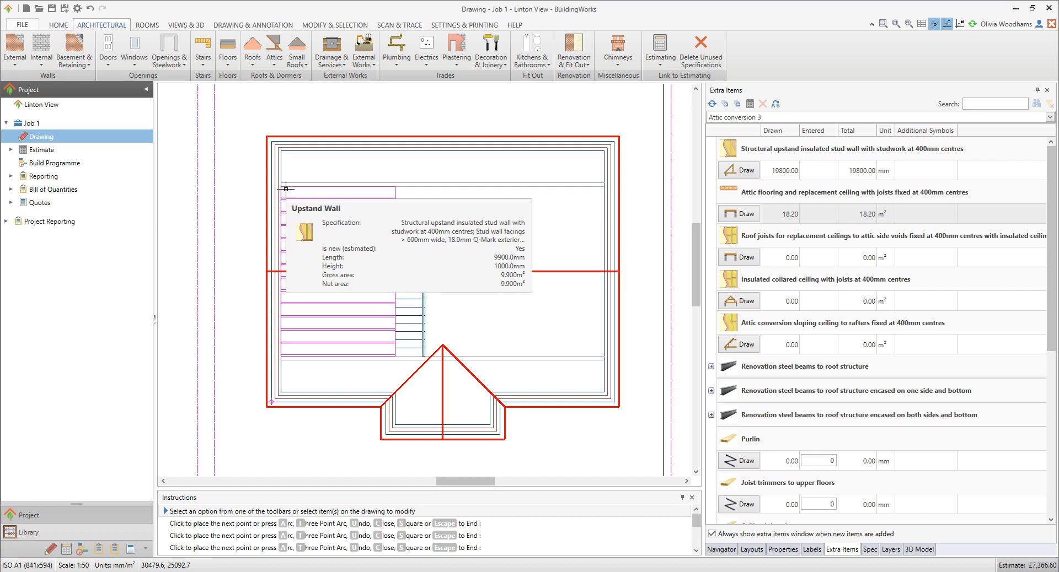
Toggle the joist direction of the flooring area on the left of the staircase
left_click(286, 198)
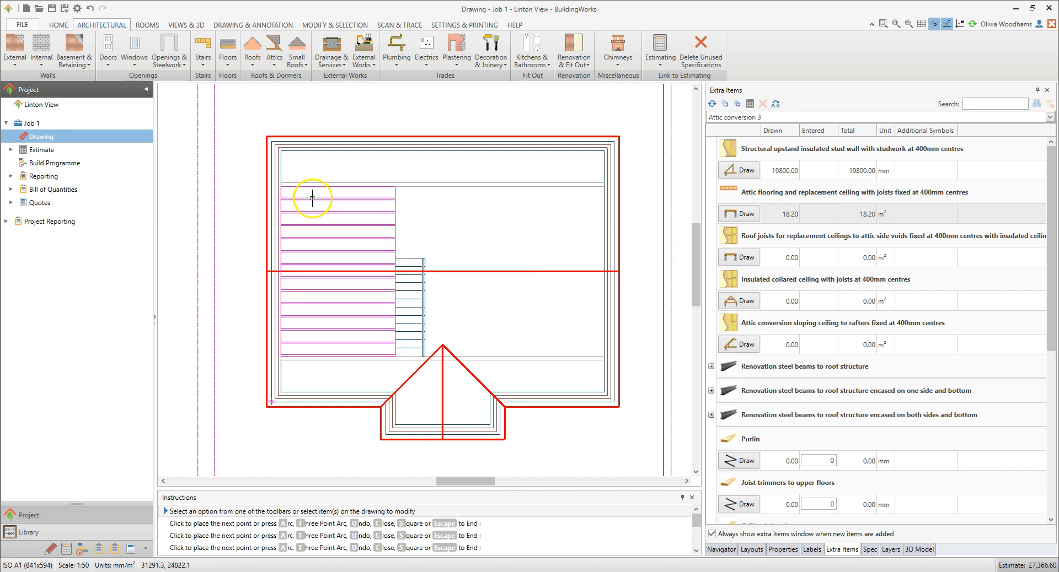
left_click(312, 197)
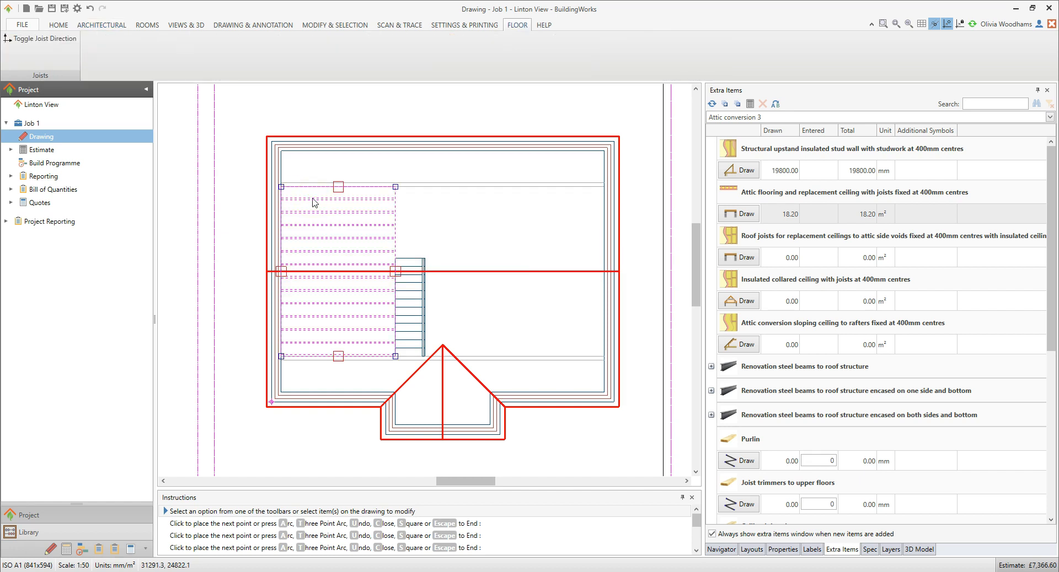
left_click(47, 40)
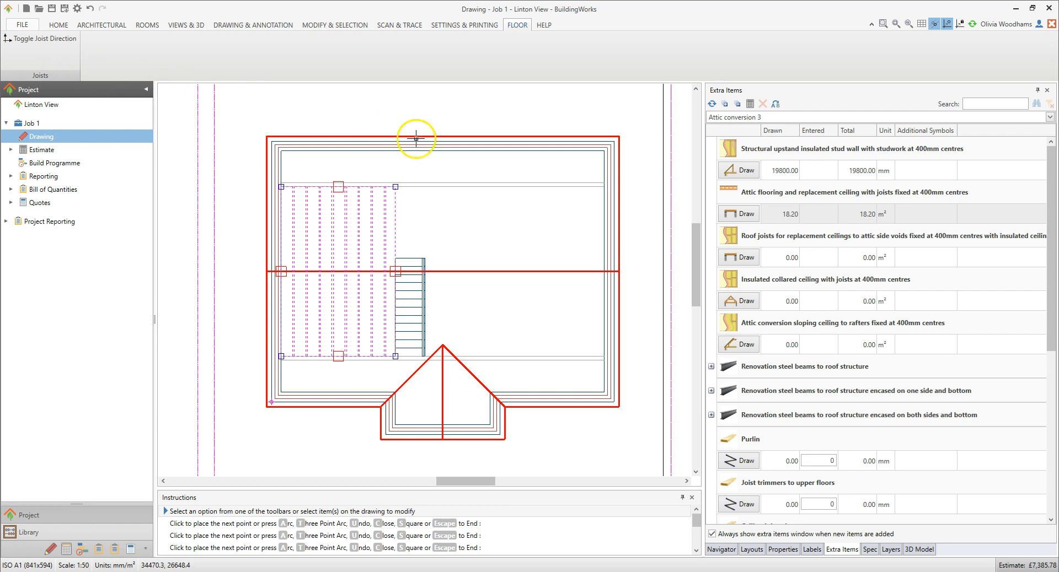
Draw attic flooring and replacement ceiling between the upstand walls on the right of the staircase and over the strip behind the stair opening
left_click(743, 214)
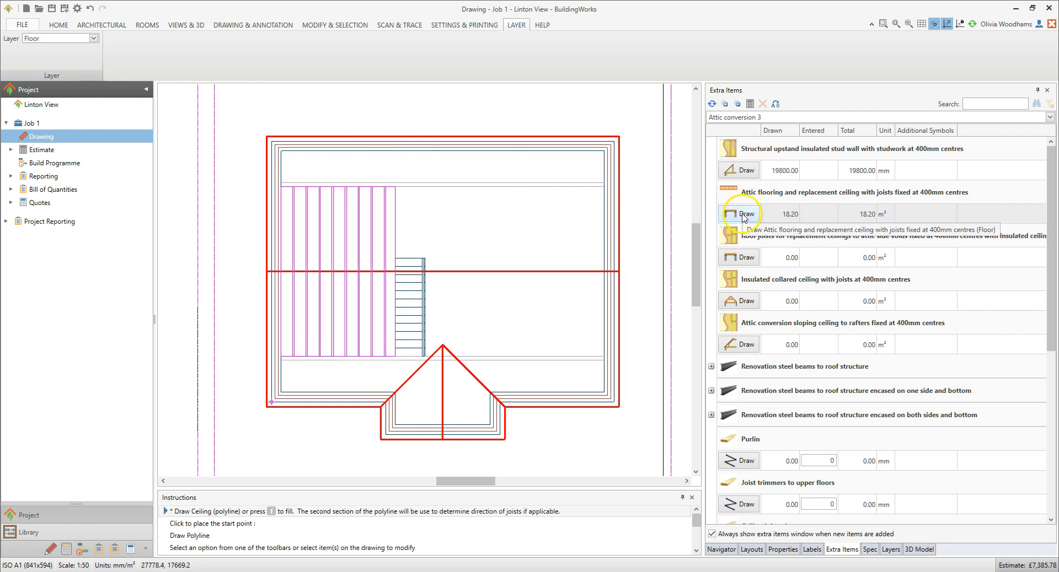
left_click(603, 356)
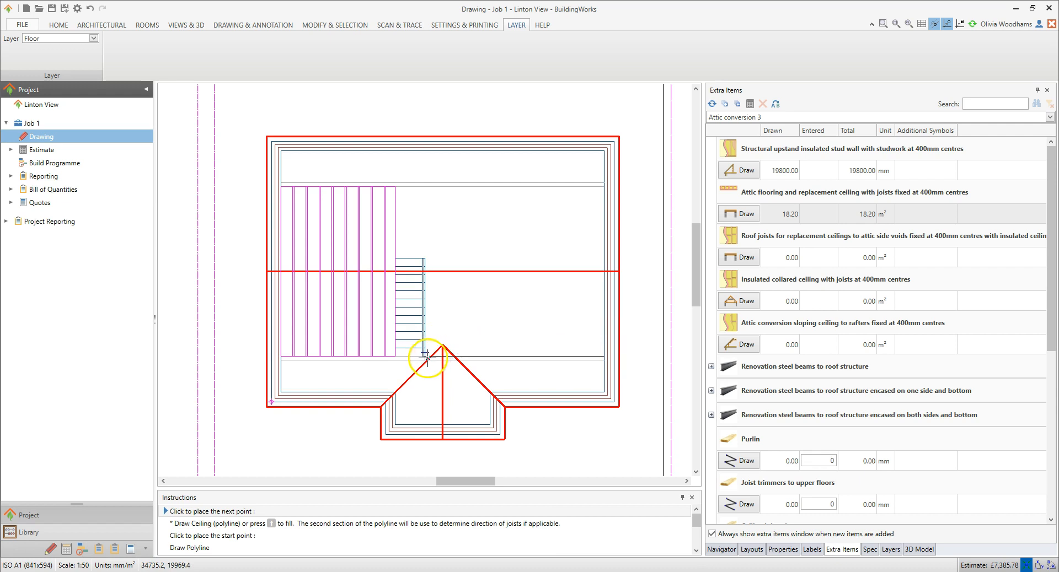
left_click(424, 356)
left_click(425, 186)
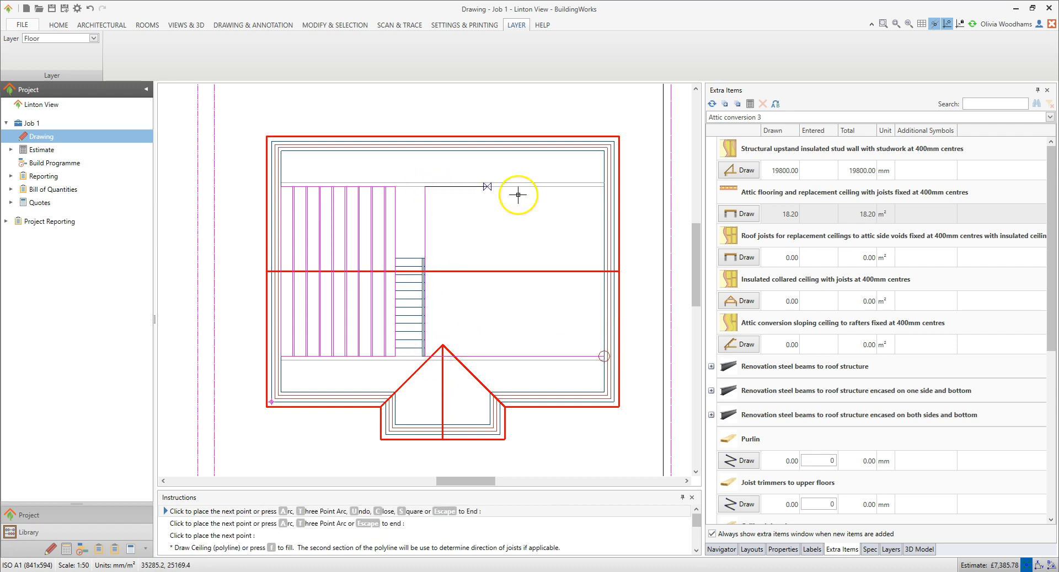
left_click(604, 186)
left_click(604, 356)
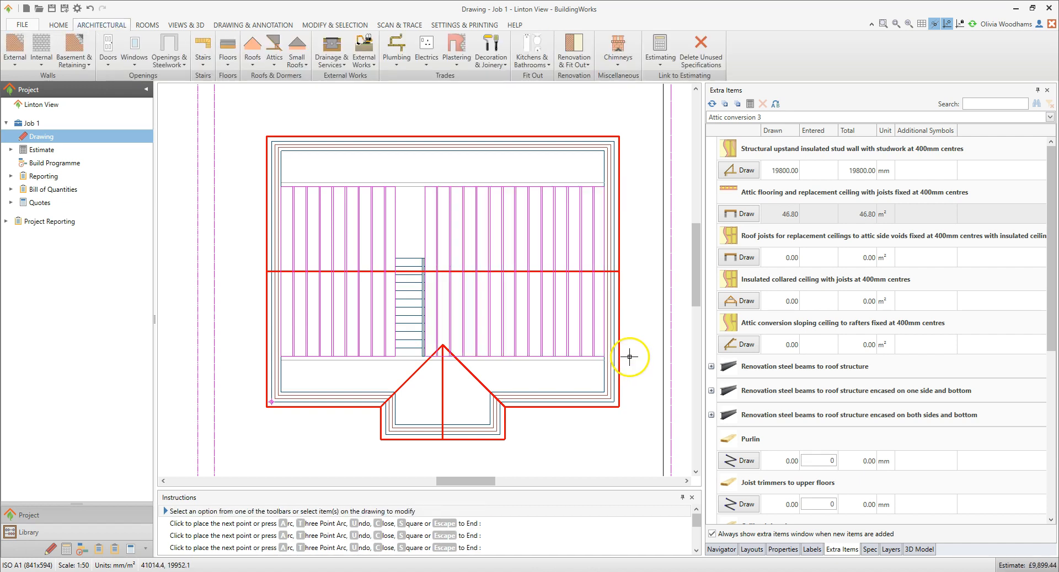
left_click(568, 316)
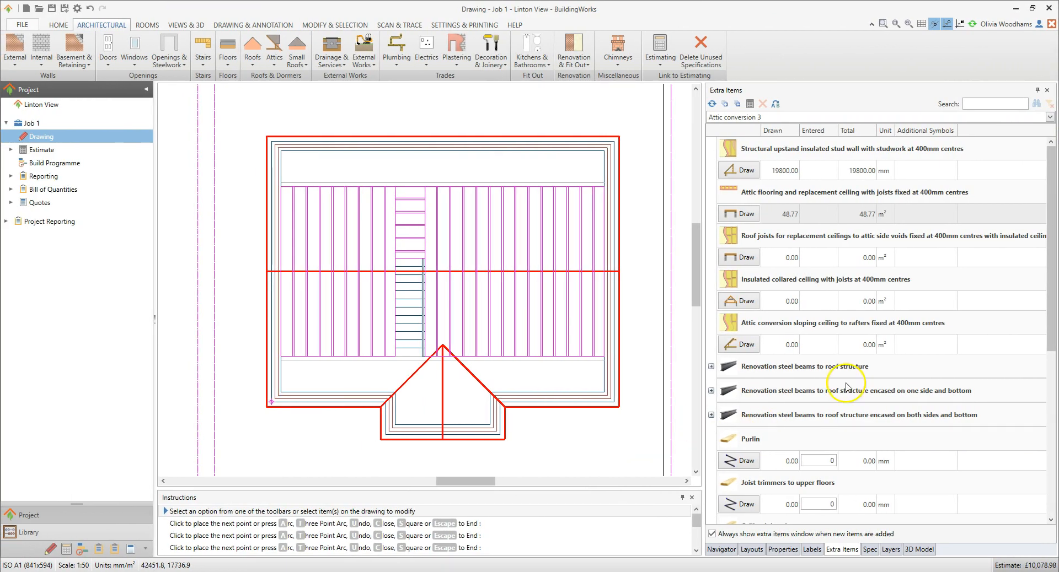
Draw a joist trimmer to upper floors along the left side of the staircase, from the front upstand wall to the rear one
left_click_drag(1050, 292, 1055, 339)
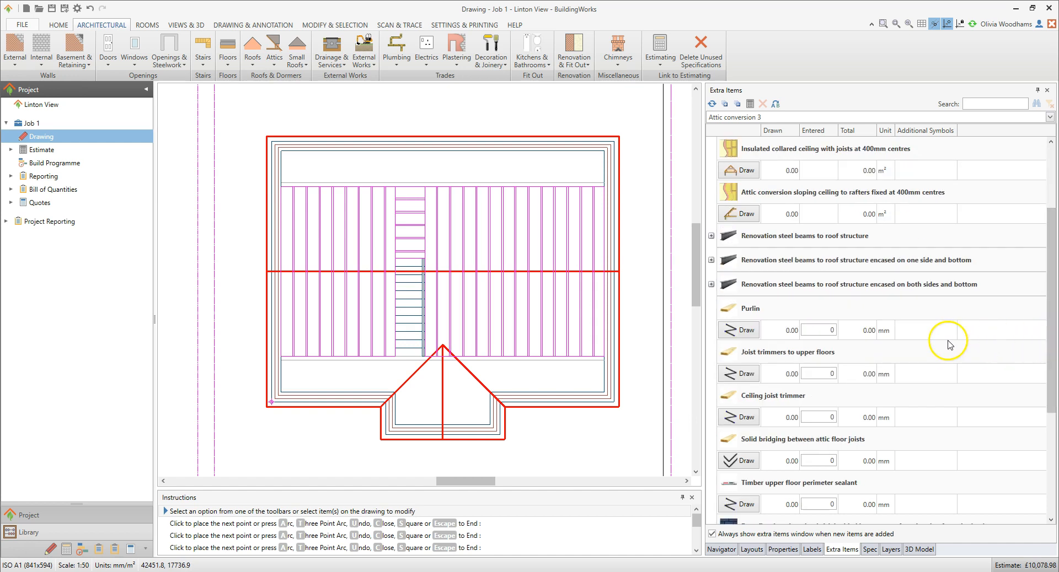
left_click(744, 375)
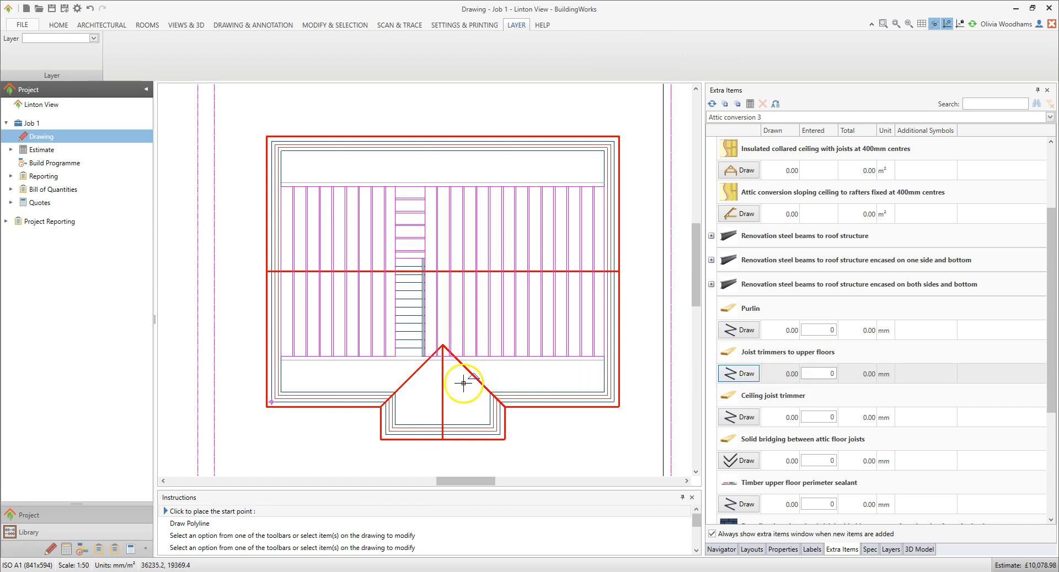
left_click(395, 357)
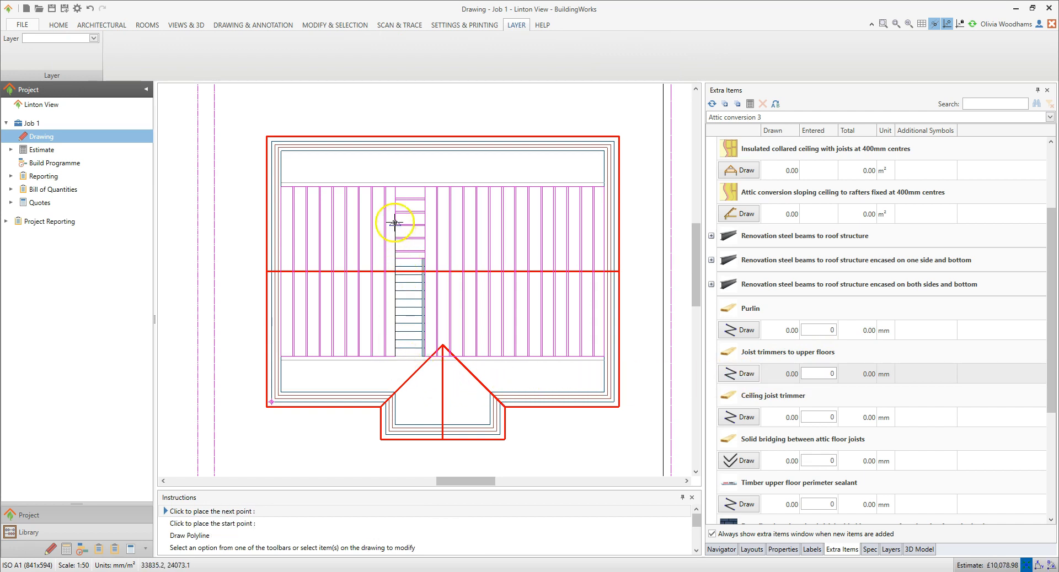
left_click(395, 186)
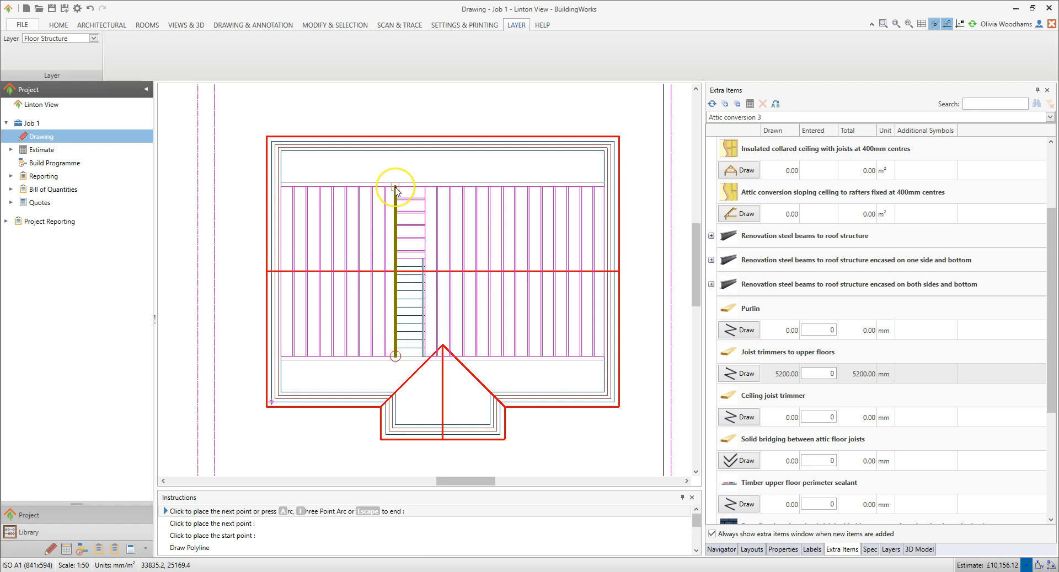
key("Escape")
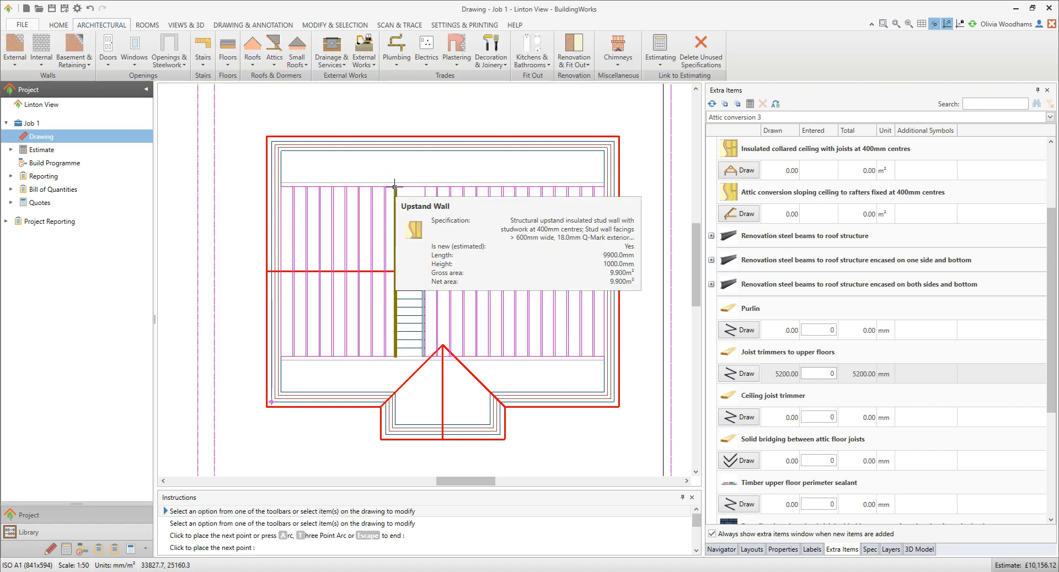
Draw joist trimmers along the right side of the staircase between the upstand walls and across the rear edge of the stair opening
left_click(749, 374)
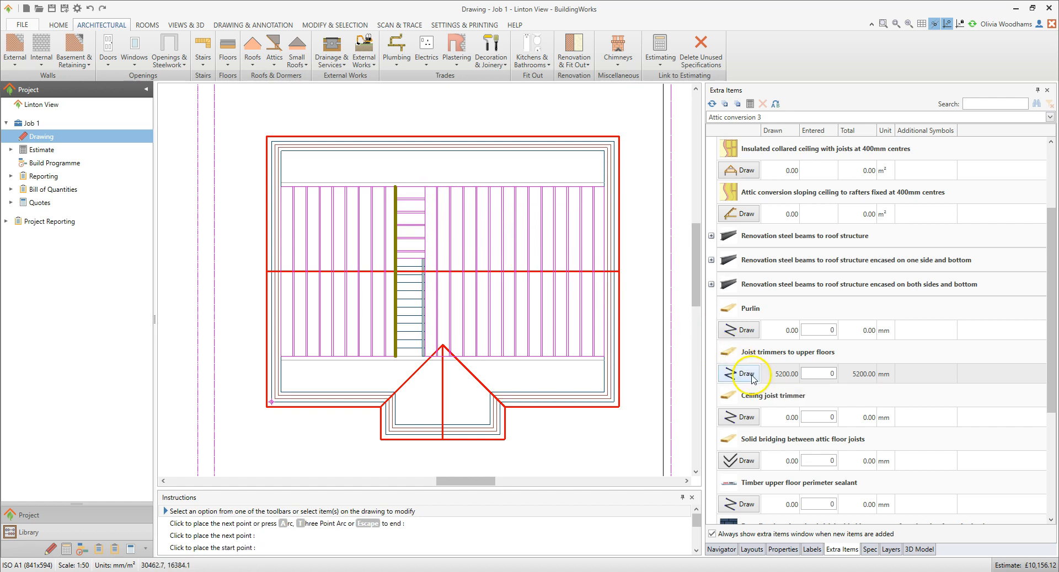
left_click(425, 355)
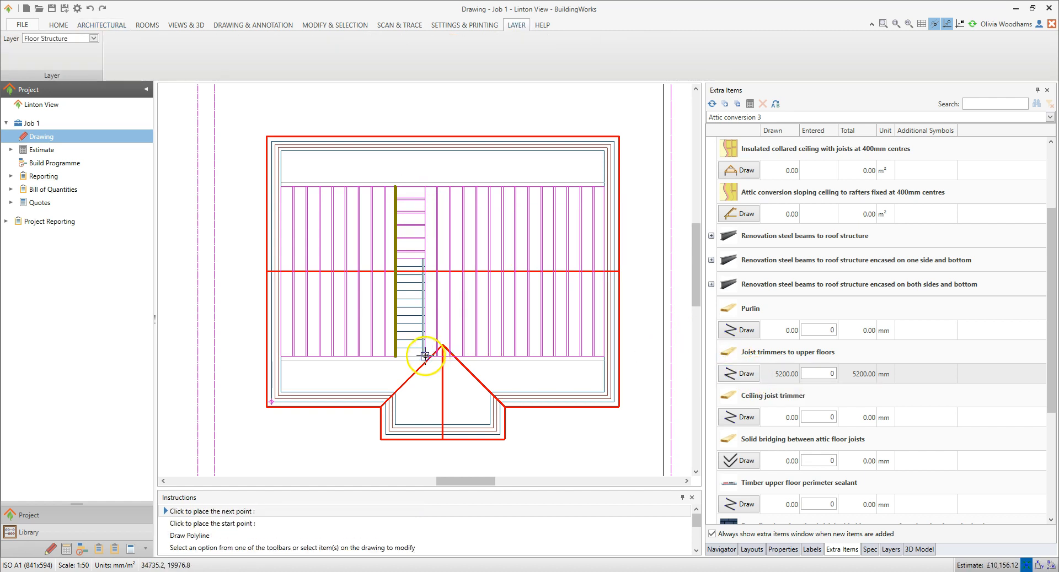
left_click(432, 193)
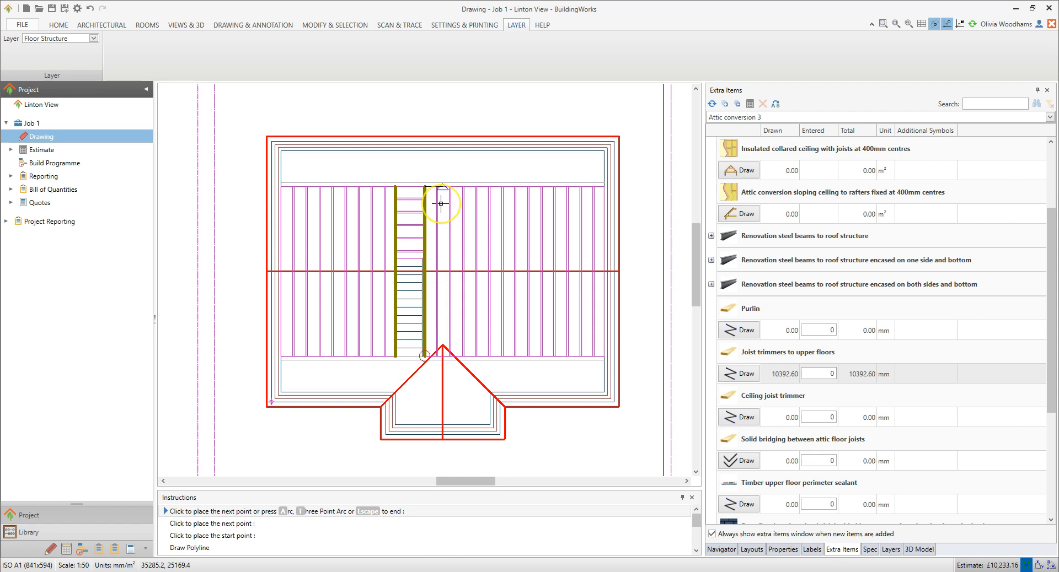
key("Escape")
key("Escape")
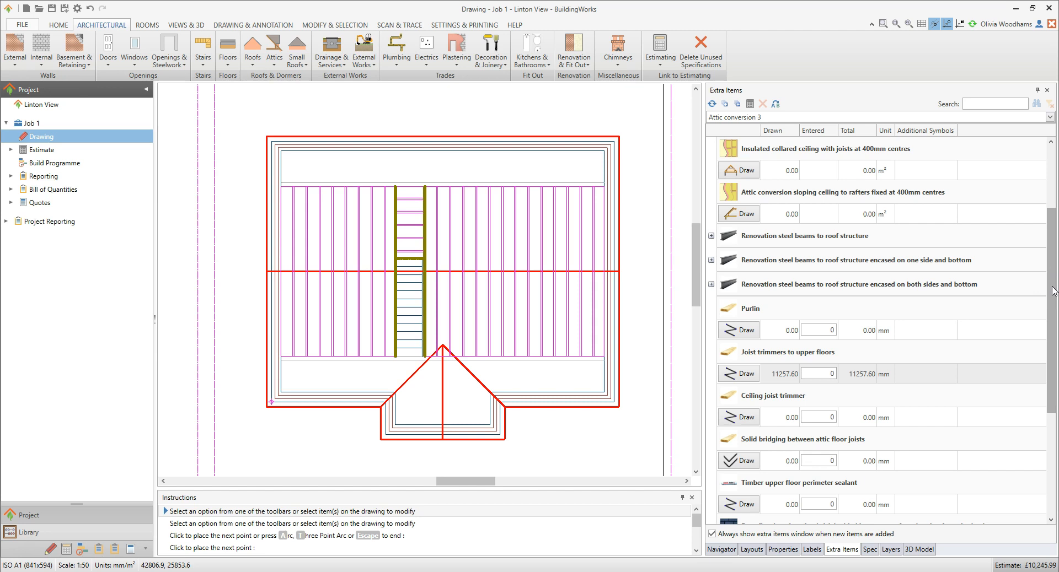
left_click_drag(1052, 291, 1054, 203)
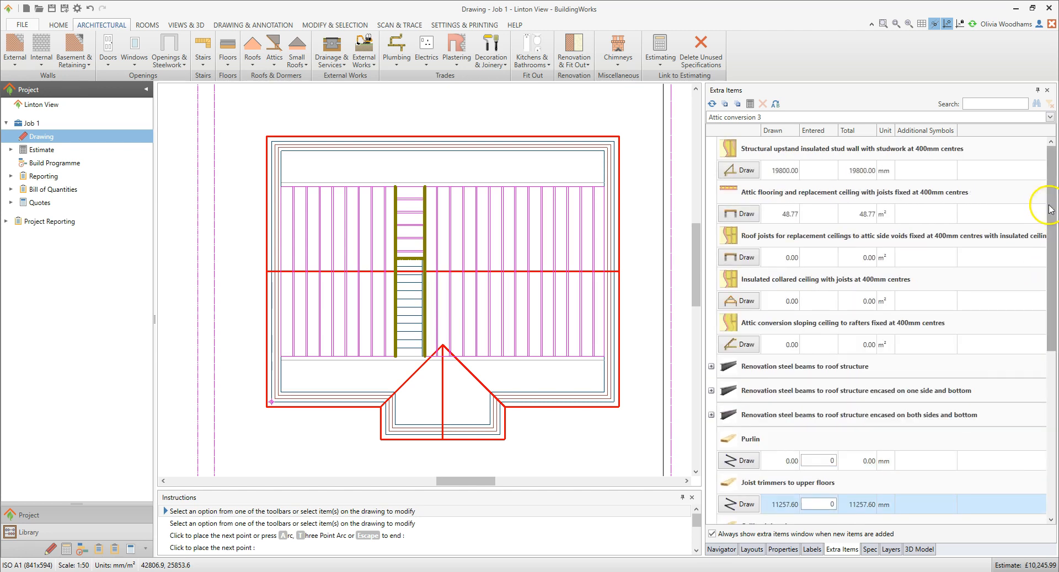
Fill the rear attic side void with roof joists for replacement ceilings and toggle their joist direction
left_click(742, 259)
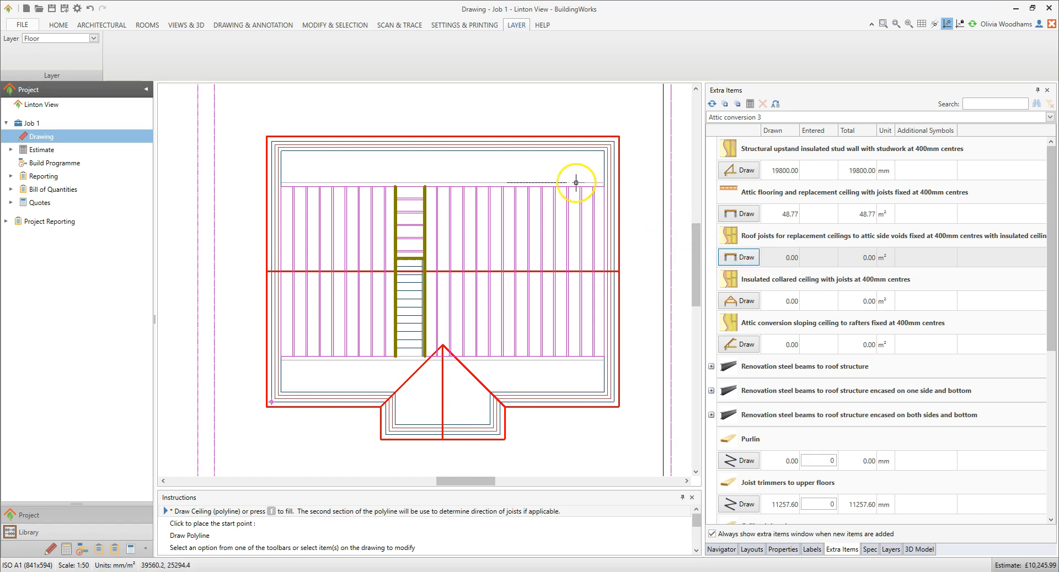
left_click(536, 167)
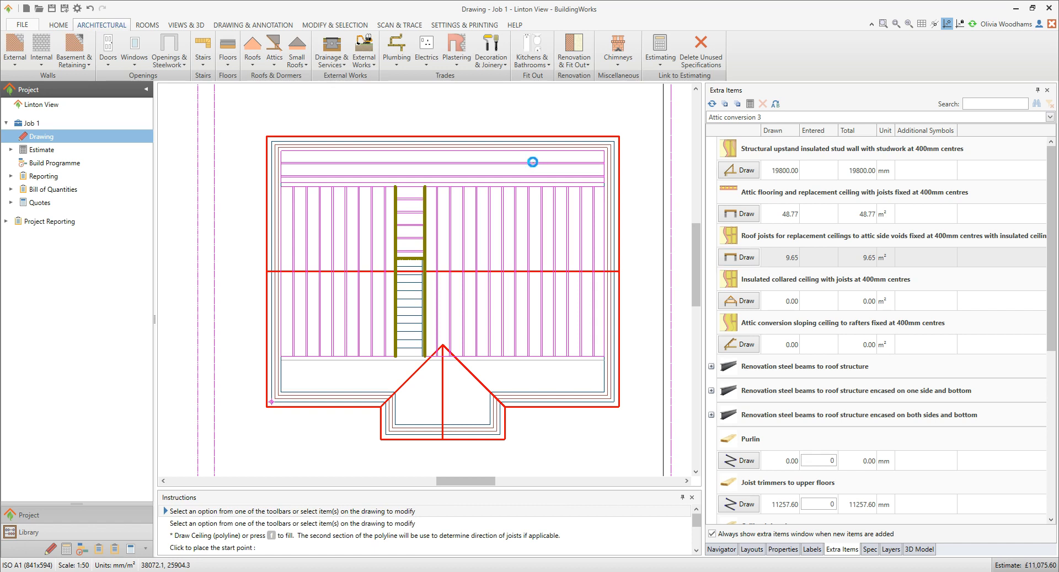
left_click(535, 166)
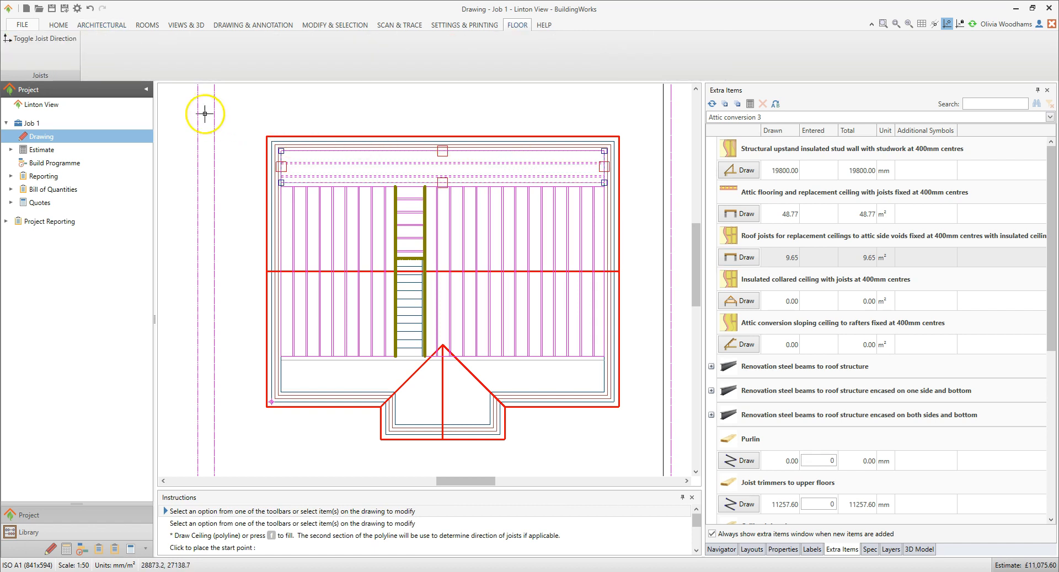
left_click(53, 43)
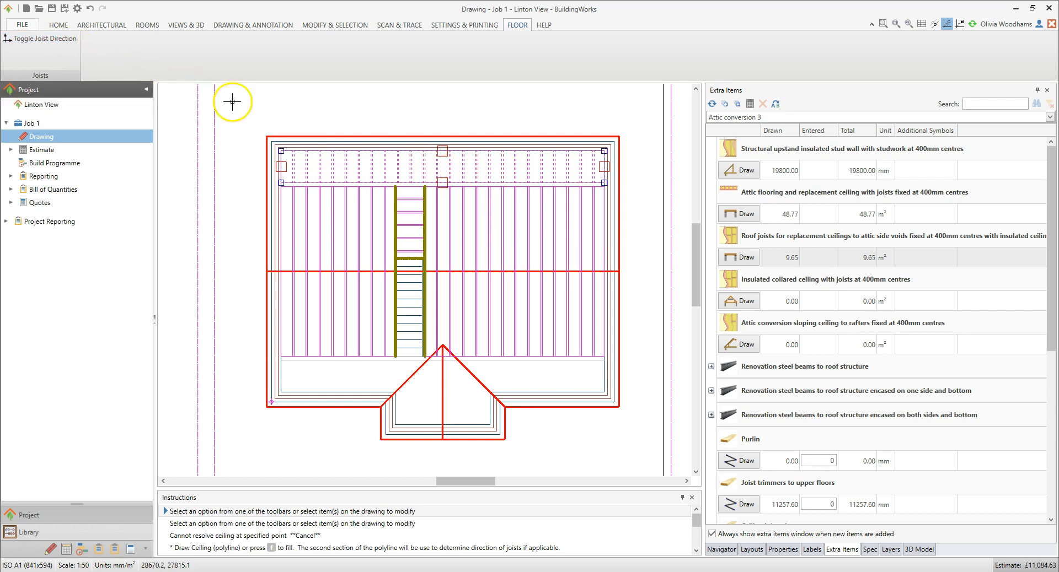
Fill the front attic side void, including the front projection, with roof joists for replacement ceilings and toggle their joist direction
left_click(737, 257)
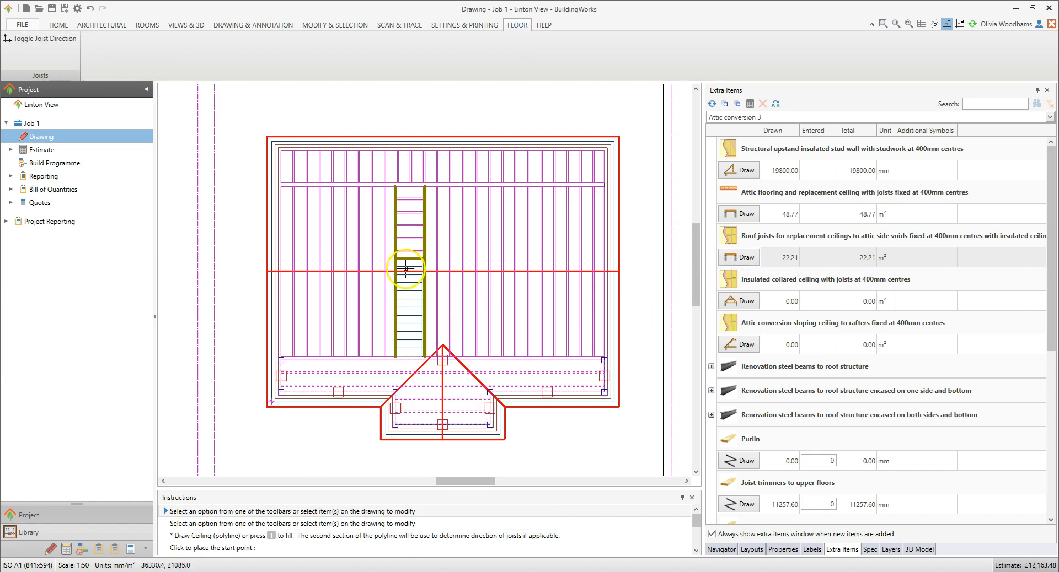
left_click(70, 43)
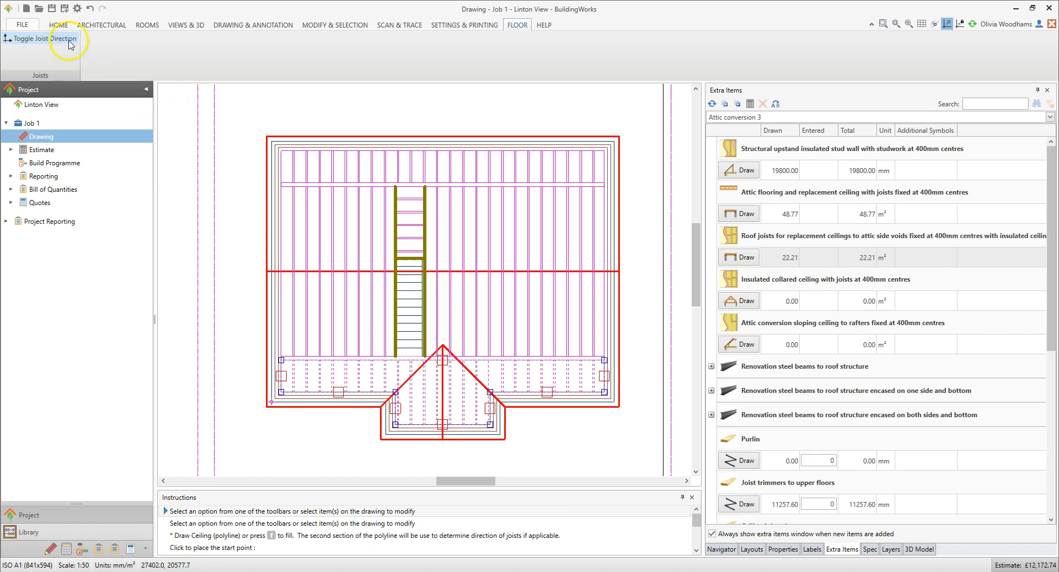
left_click(226, 202)
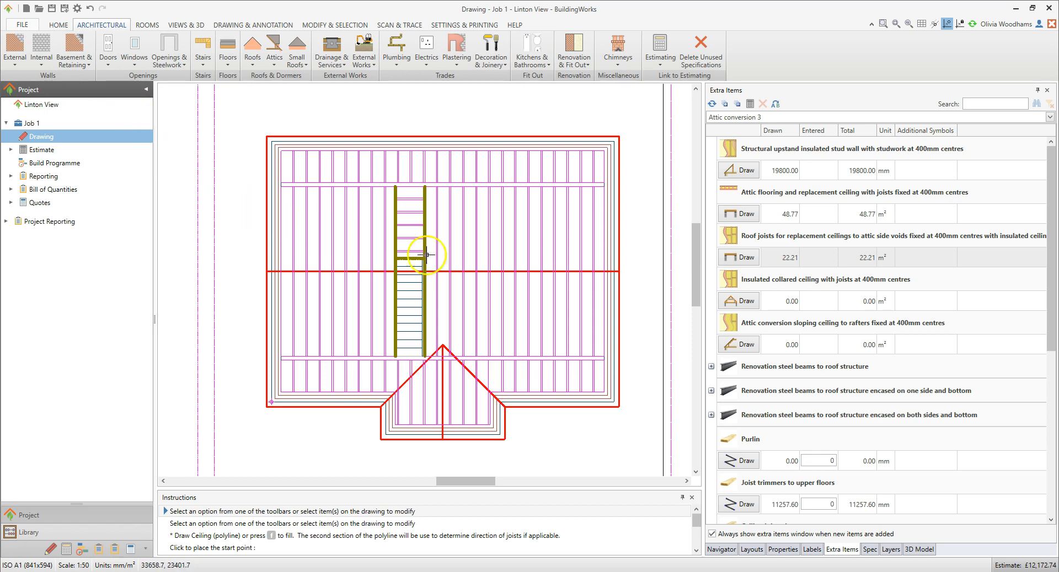
Draw the insulated collared ceiling with joists at 400mm centres on the main roof at a height of 2400 mm
left_click(740, 303)
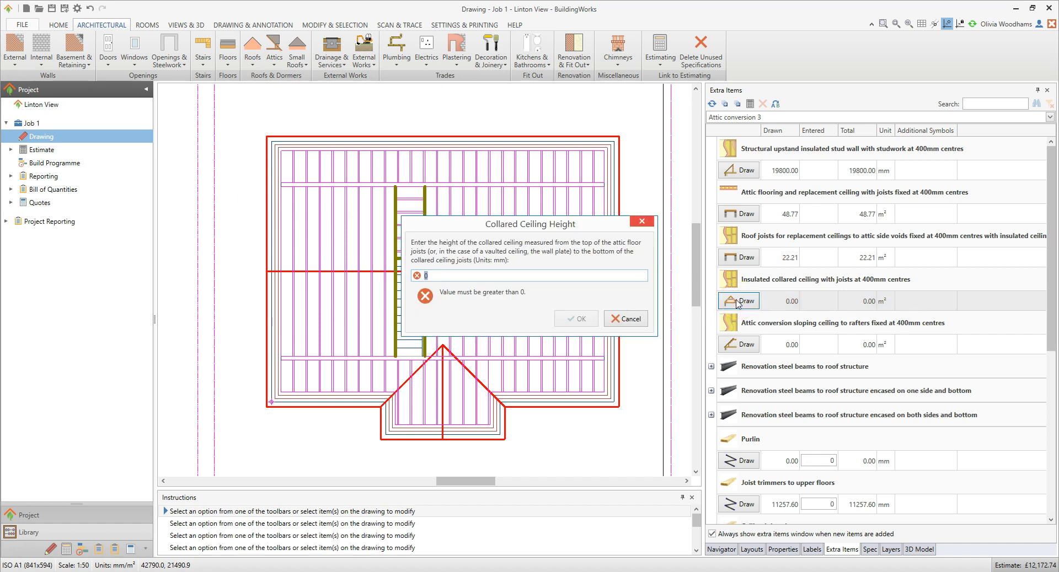
type("2400")
left_click(588, 304)
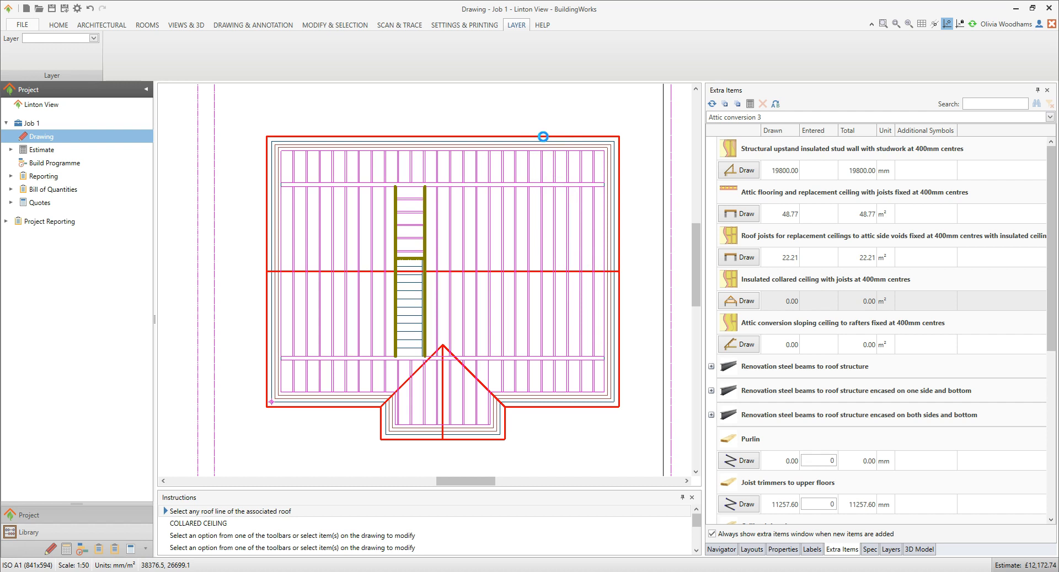
left_click(543, 136)
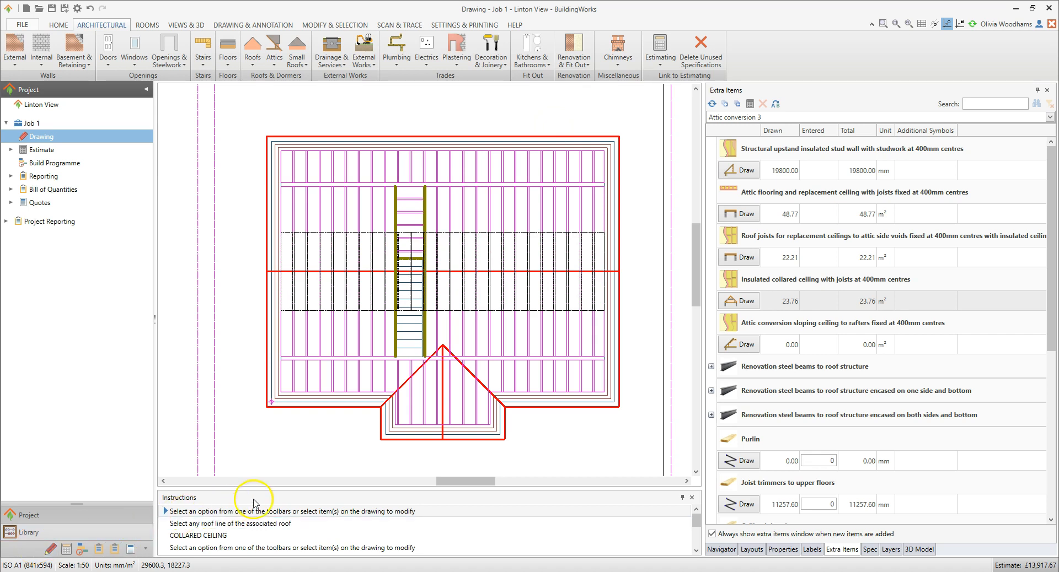
Draw the attic conversion sloping ceiling across the full width between the rear upstand wall and the collared ceiling's rear edge
left_click(746, 344)
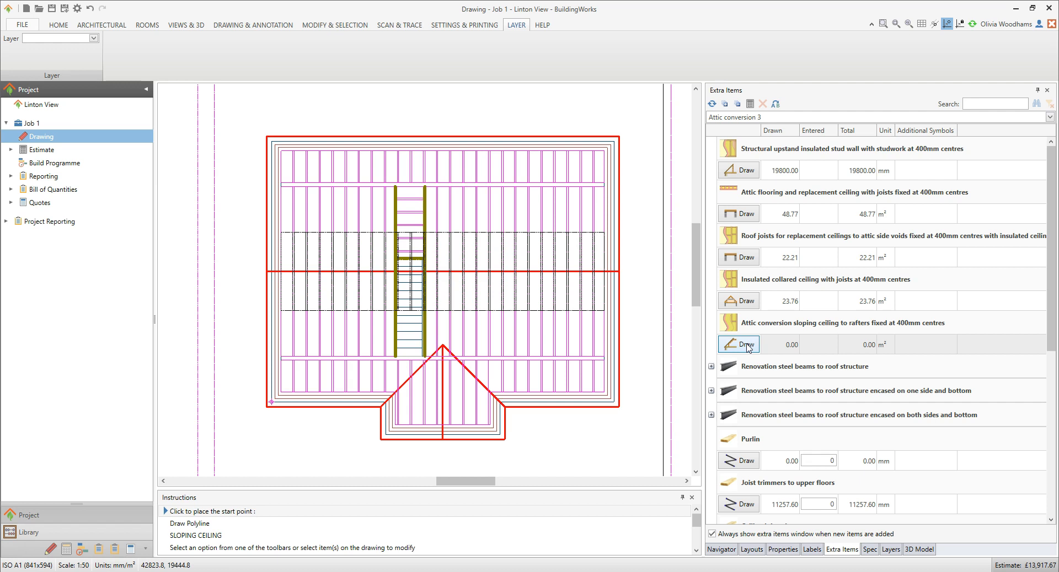
left_click(280, 188)
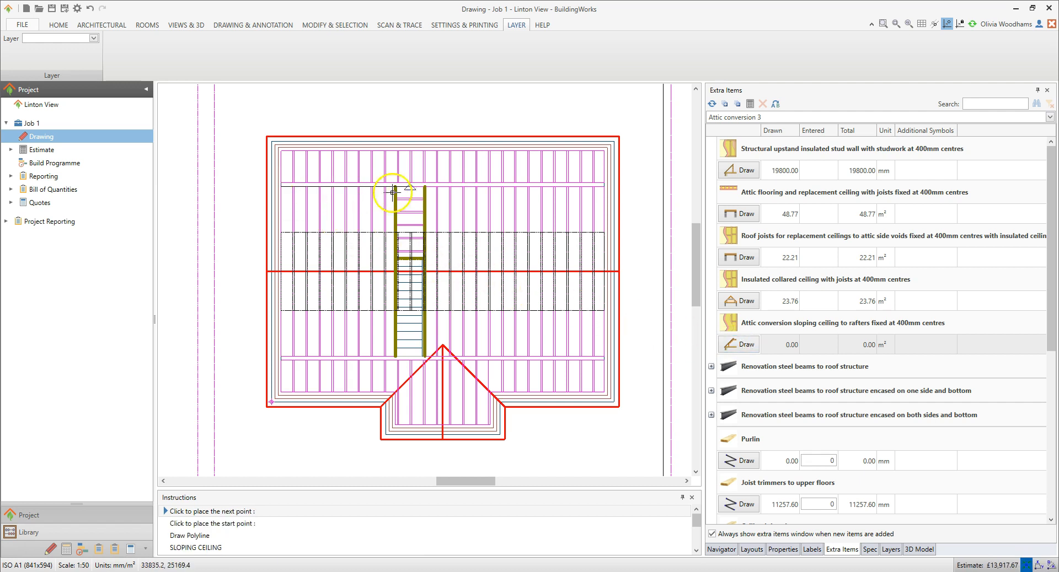
left_click(604, 187)
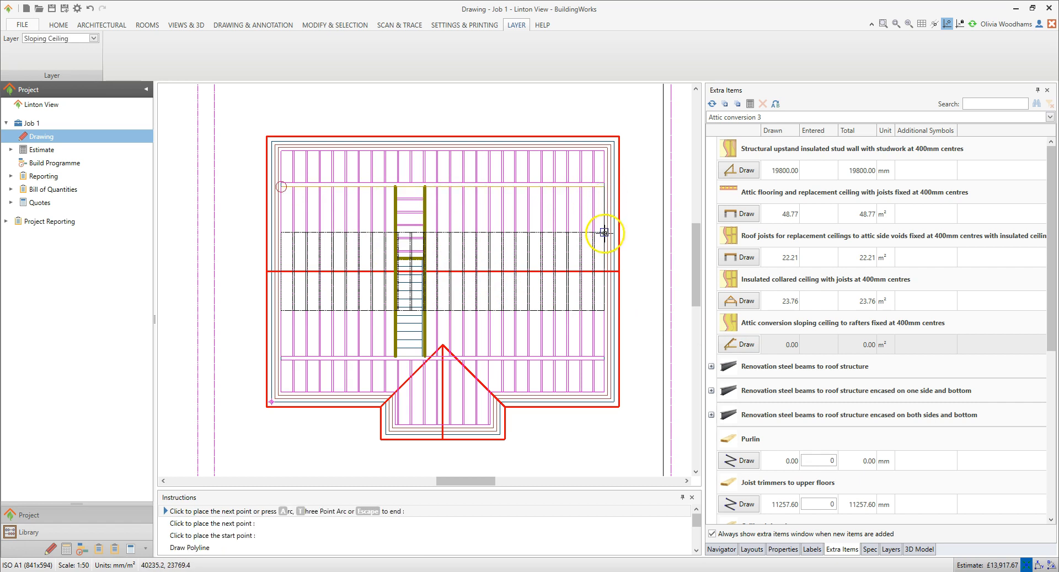
left_click(603, 233)
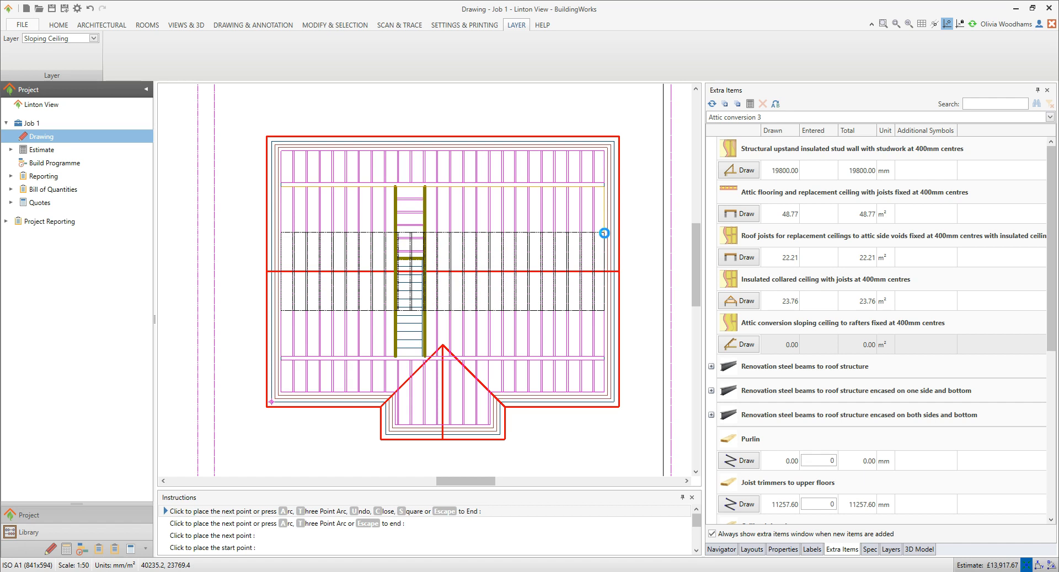
right_click(604, 232)
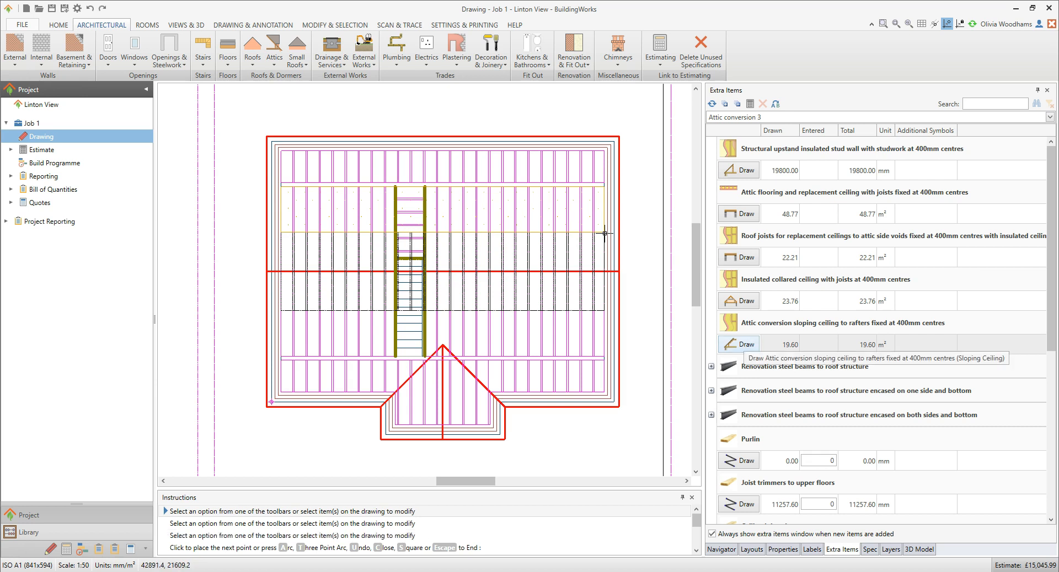
Draw the attic conversion sloping ceiling across the full width between the collared ceiling's front edge and the front upstand wall
left_click(738, 344)
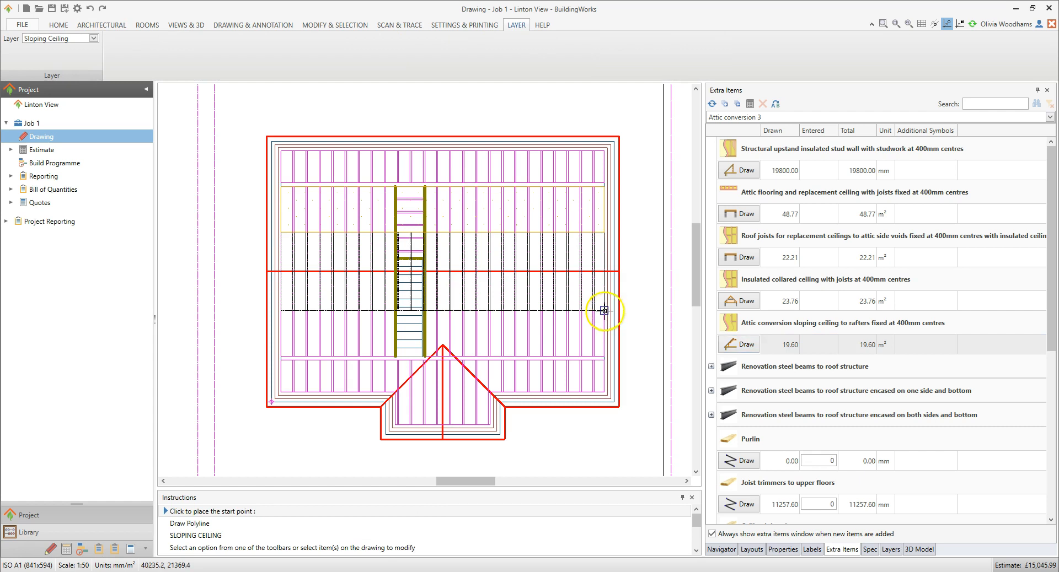
left_click(604, 311)
left_click(605, 357)
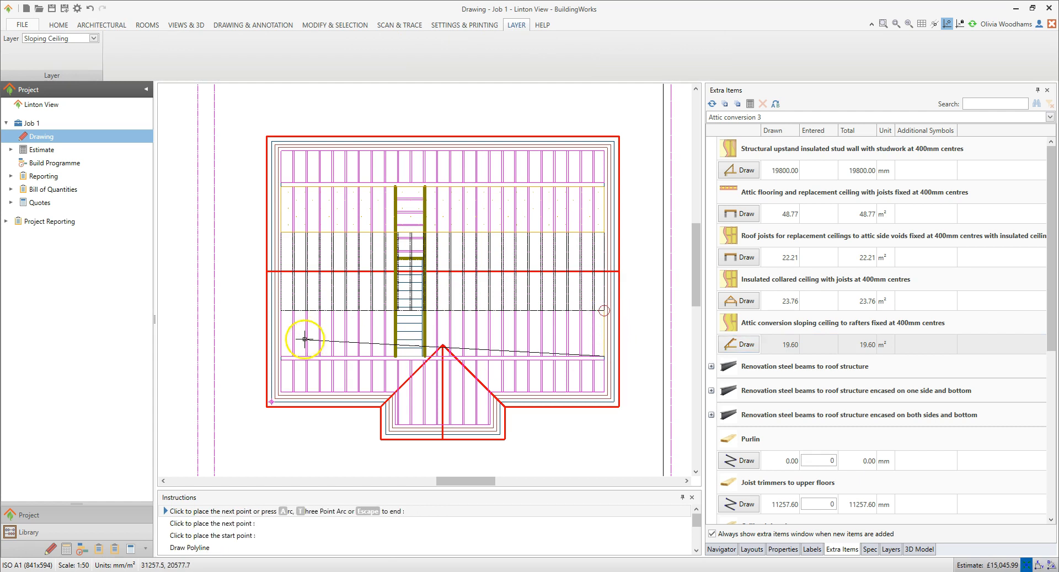
left_click(282, 357)
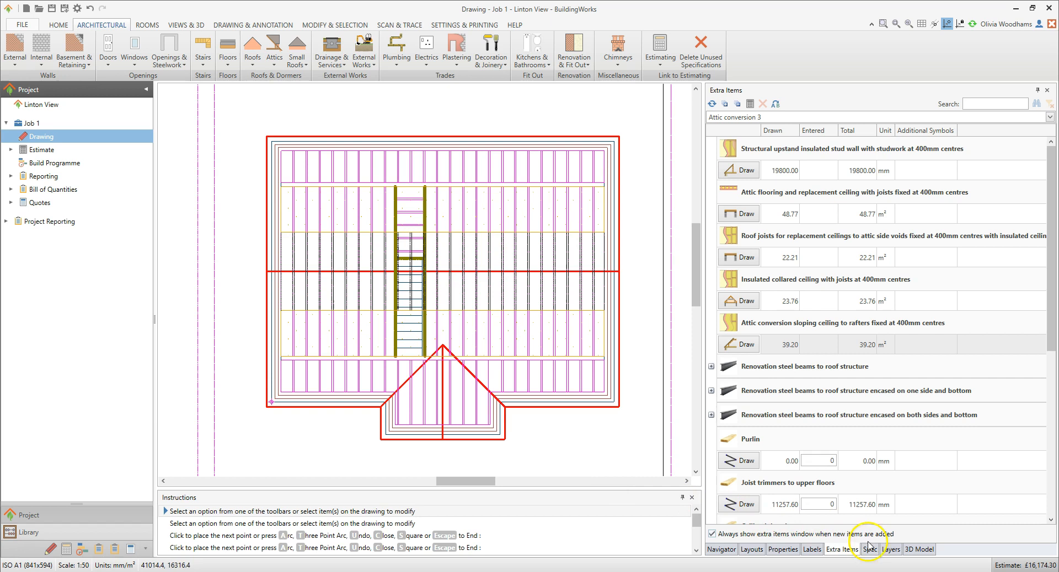
Hide the Floor and Floor Structure layers in the attic drawing
left_click(890, 550)
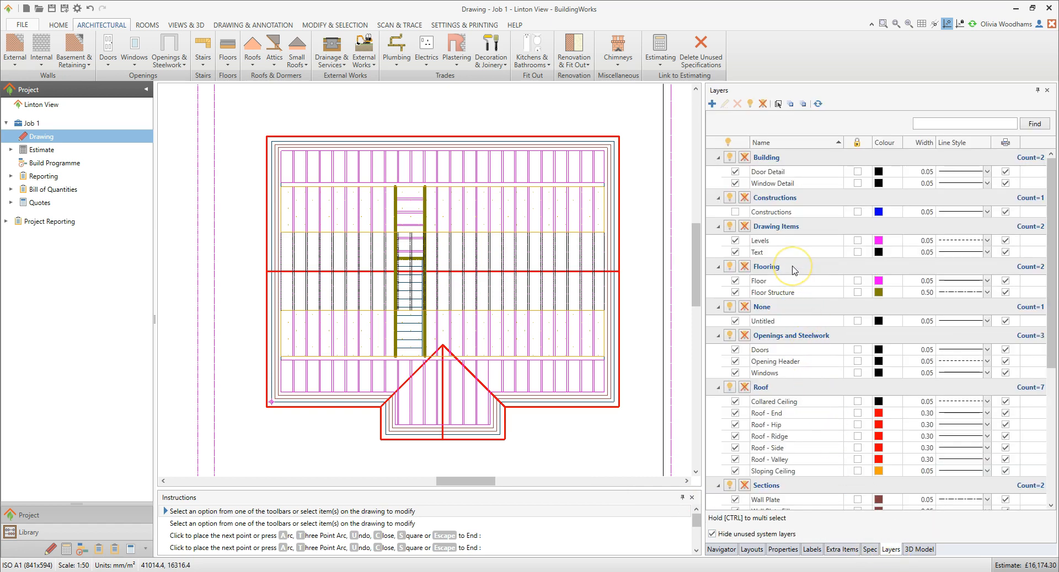
left_click(734, 280)
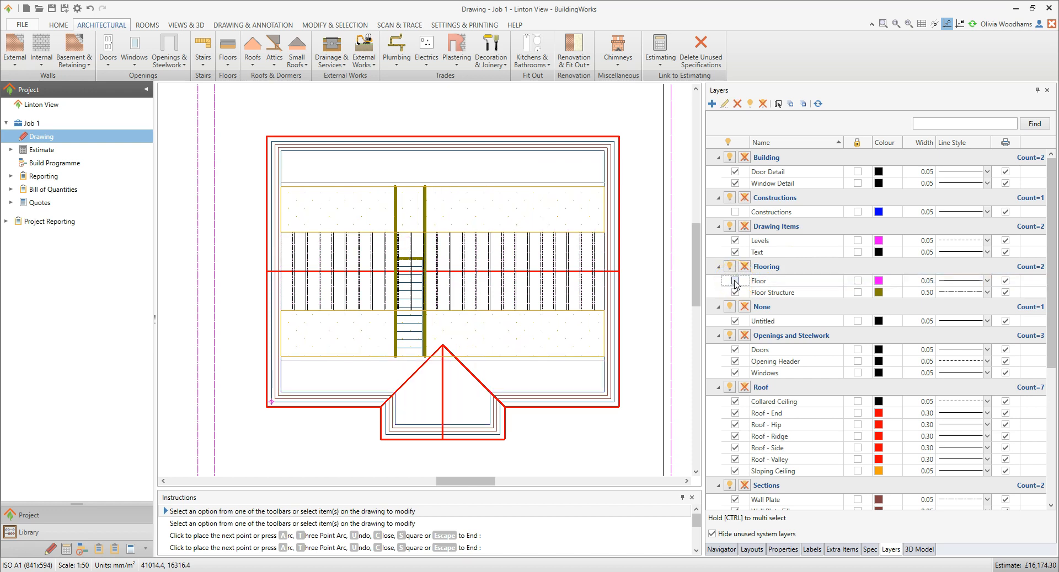
left_click(734, 292)
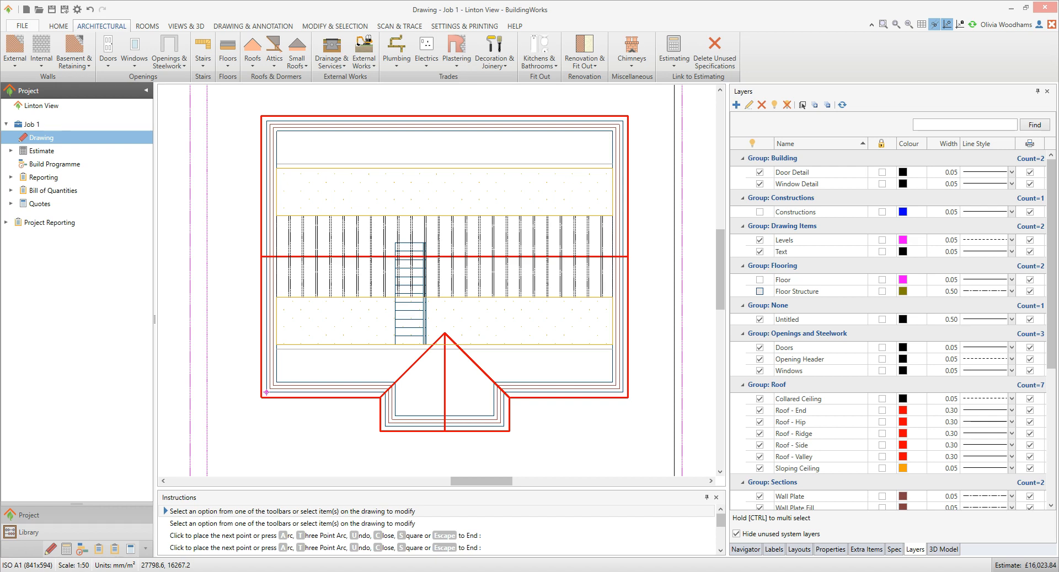
Draw Attic Wall timber stud partitions between the upstand walls, one along the staircase's left side and one beyond its right side
left_click(41, 62)
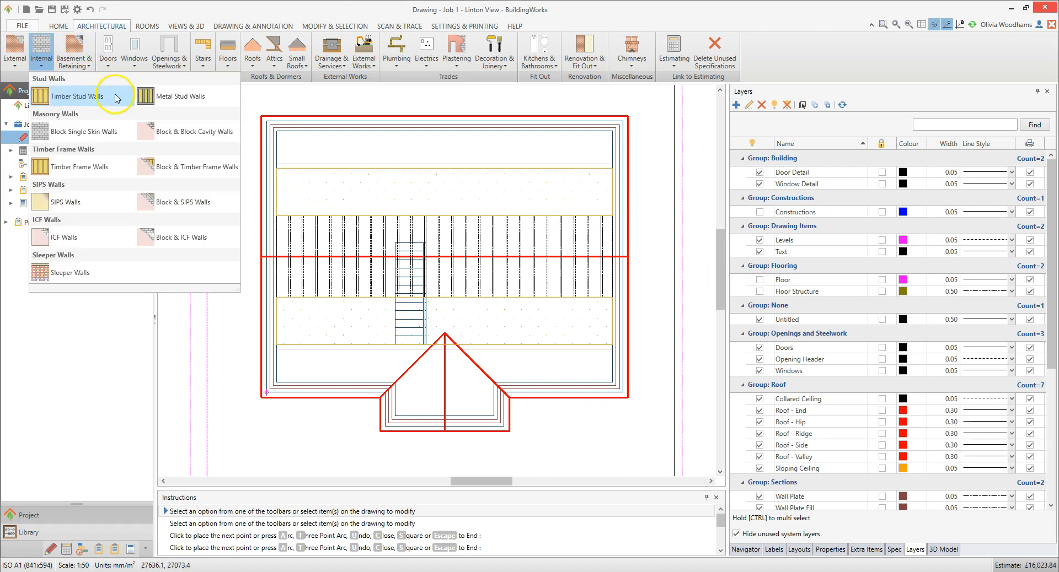
left_click(77, 96)
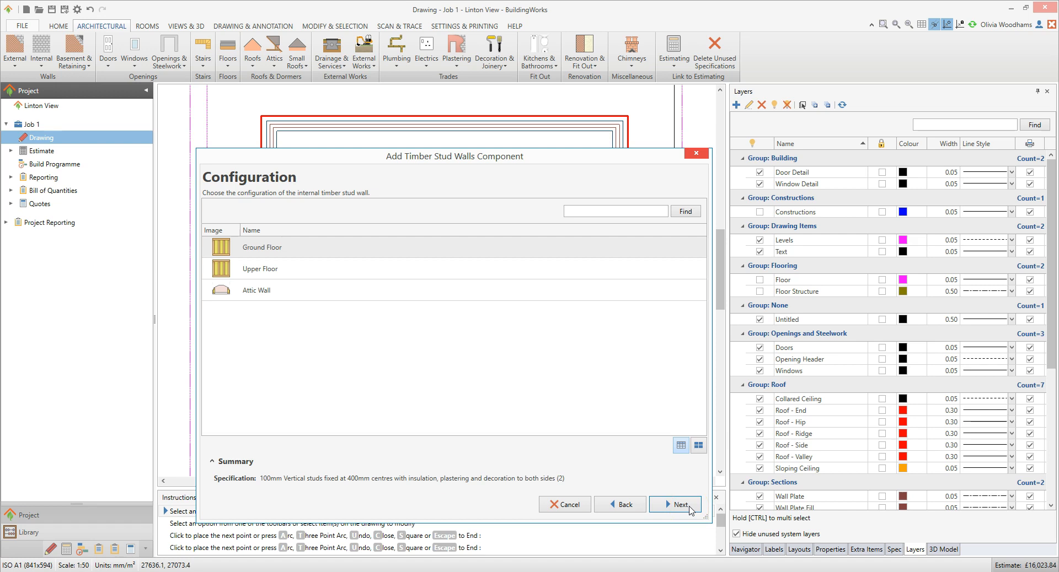
left_click(272, 297)
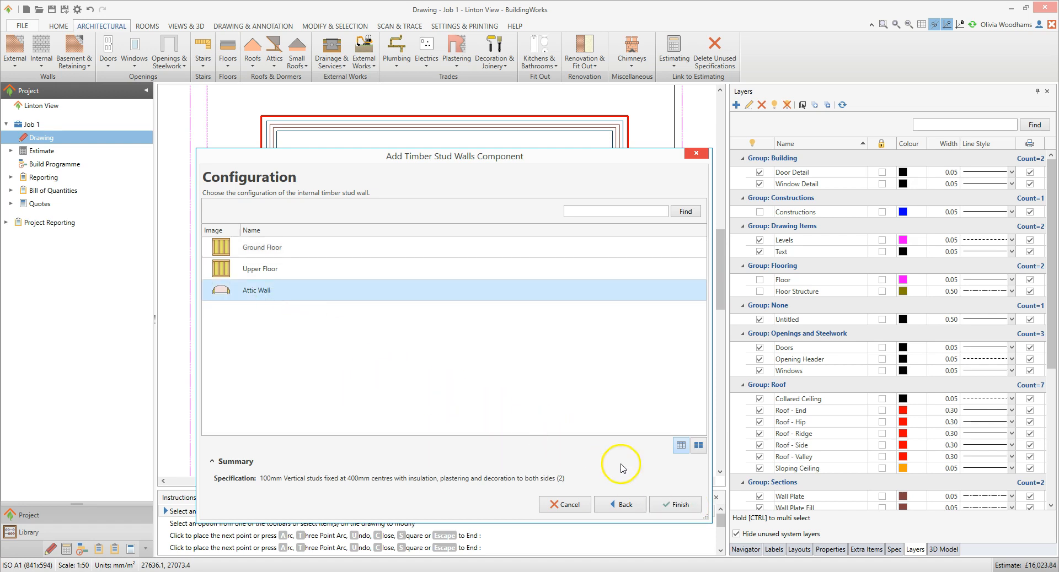
left_click(678, 505)
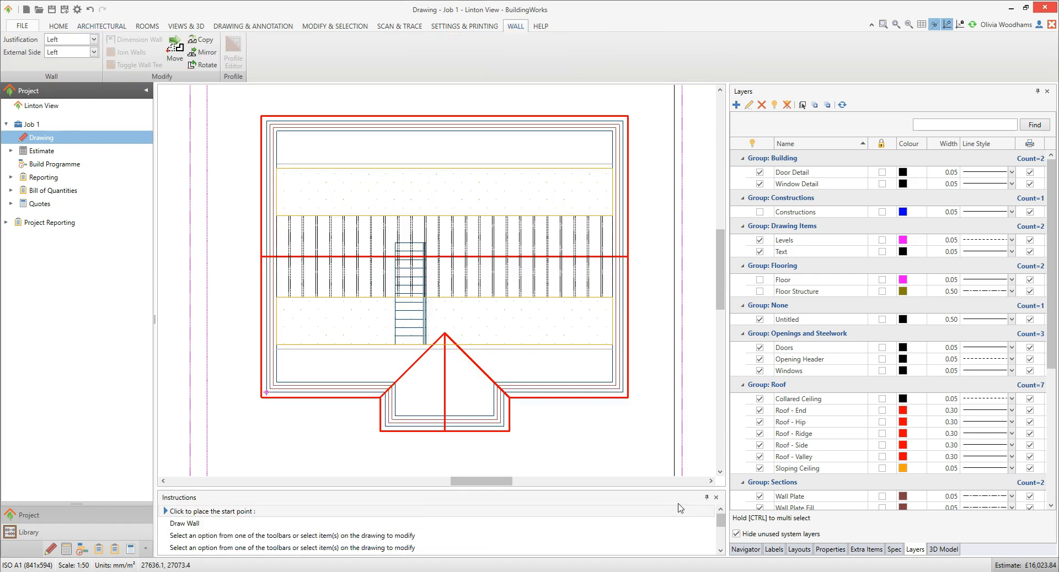
left_click(396, 345)
key("space")
key("space")
left_click(396, 169)
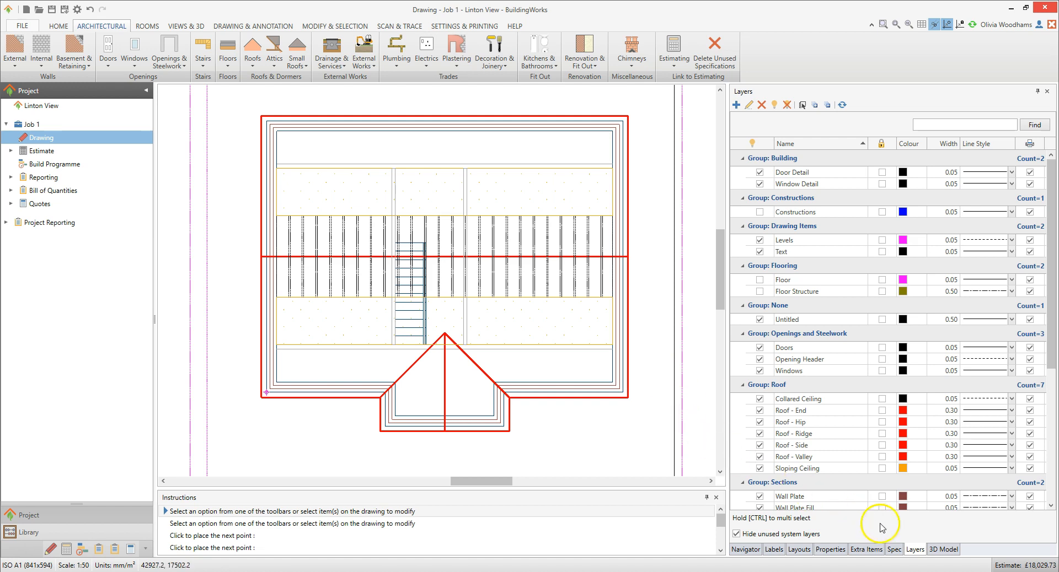
Hide the roofs and ceilings in the 3D model and view the attic interior from above
left_click(942, 550)
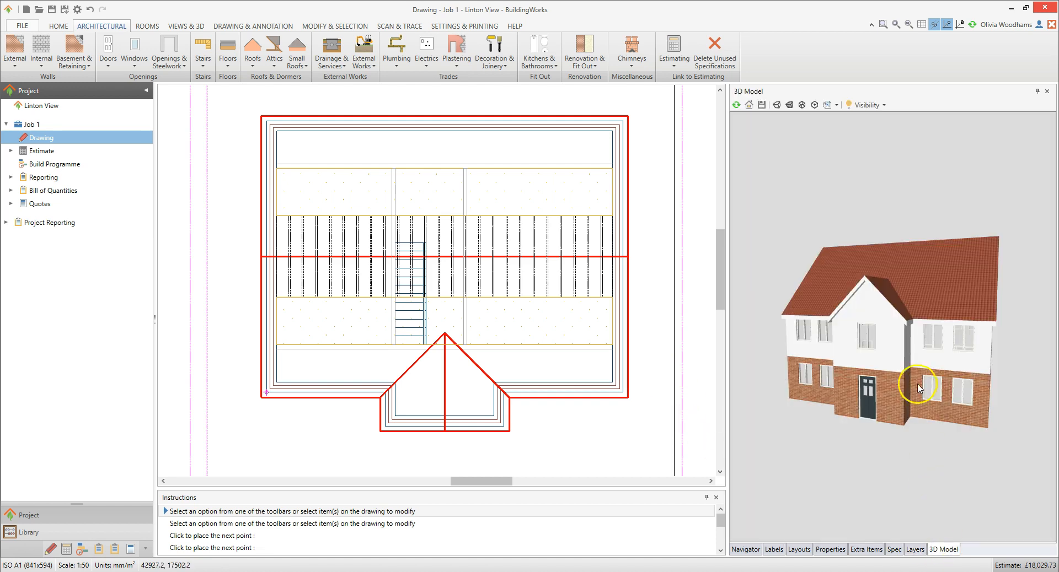
left_click(869, 105)
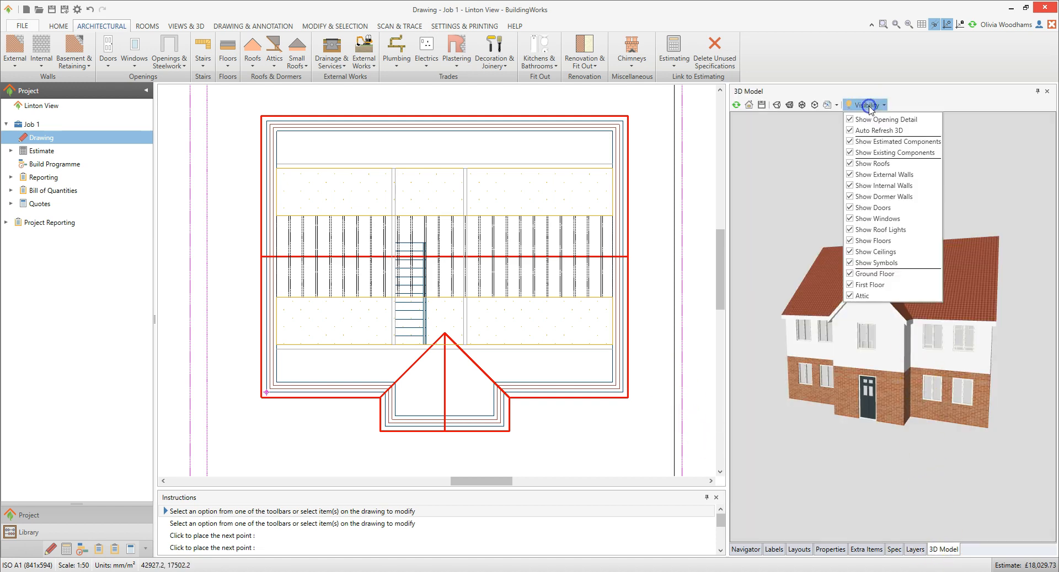
left_click(850, 163)
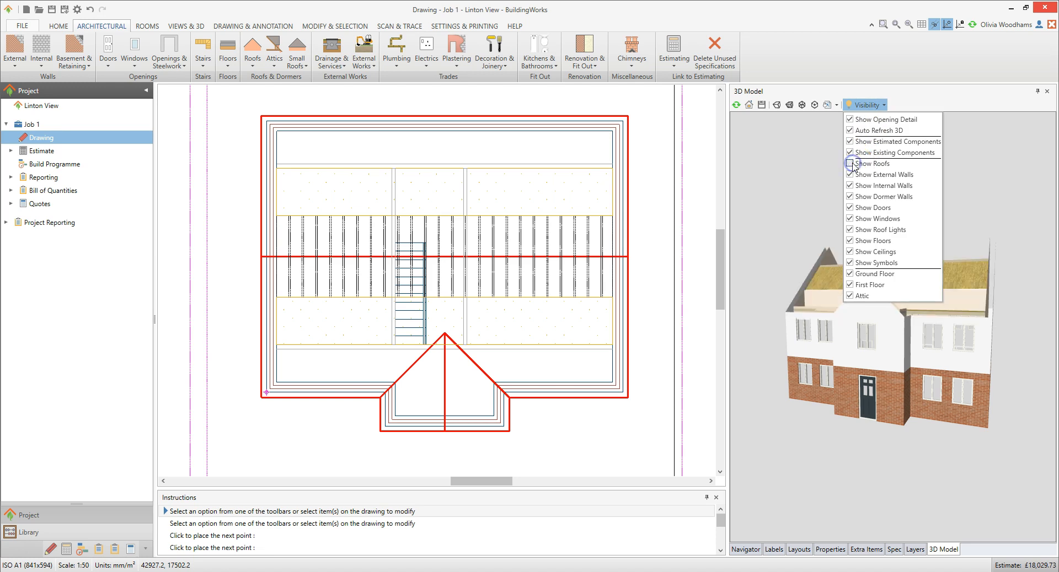
left_click(851, 251)
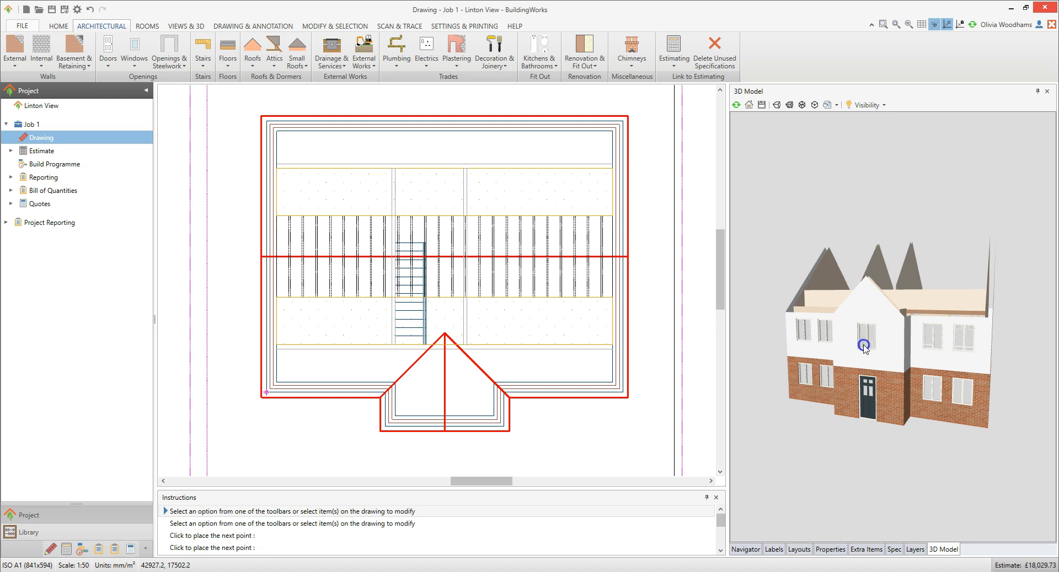
left_click_drag(874, 355, 974, 425)
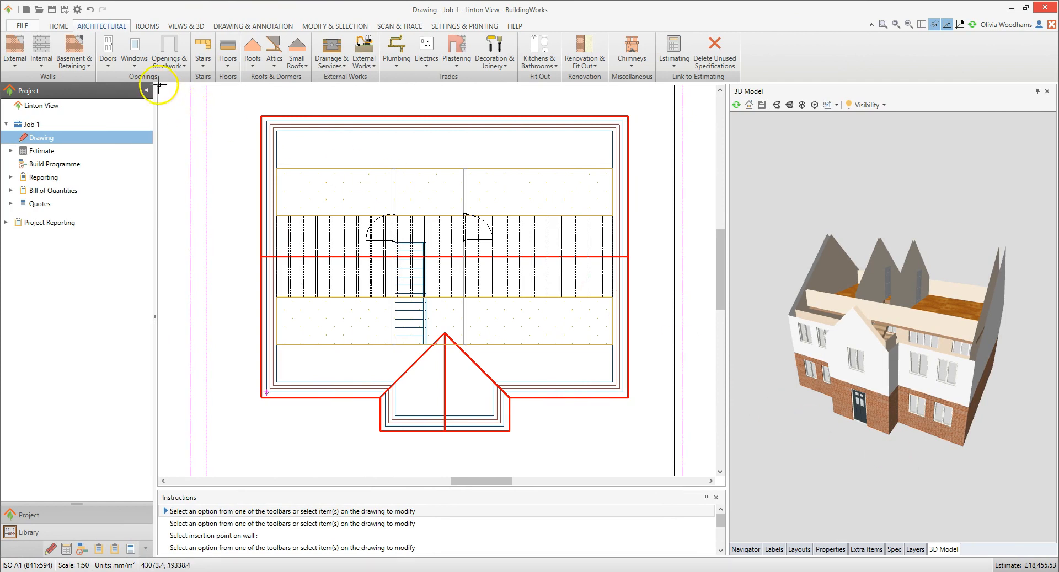
Add a Velux GGU 0060 UK04 1340 x 978mm roof window with recessed slate flashing to the rear slope's right-hand room, its top 2100 mm above floor level
left_click(136, 62)
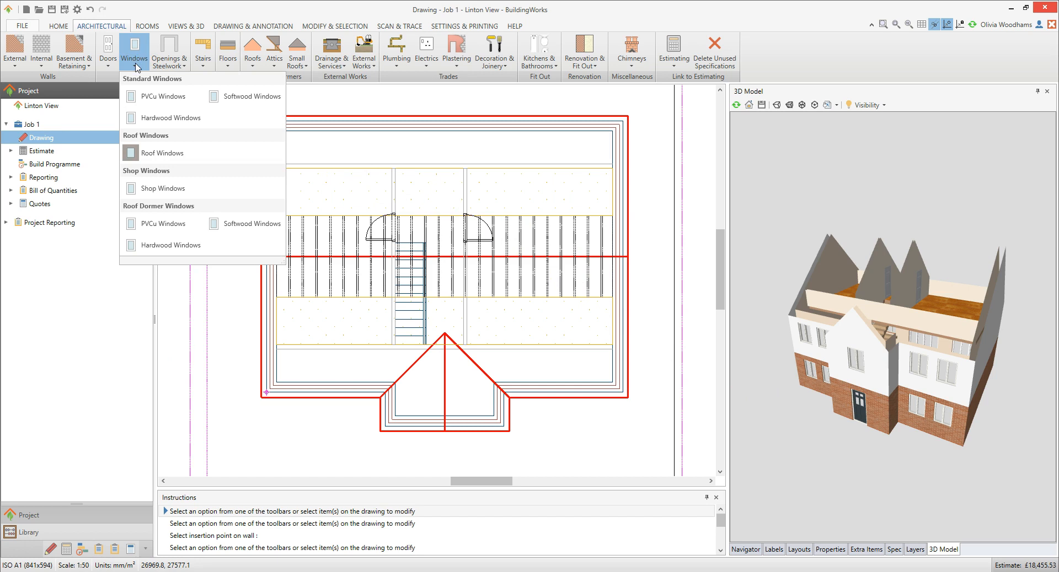
left_click(202, 159)
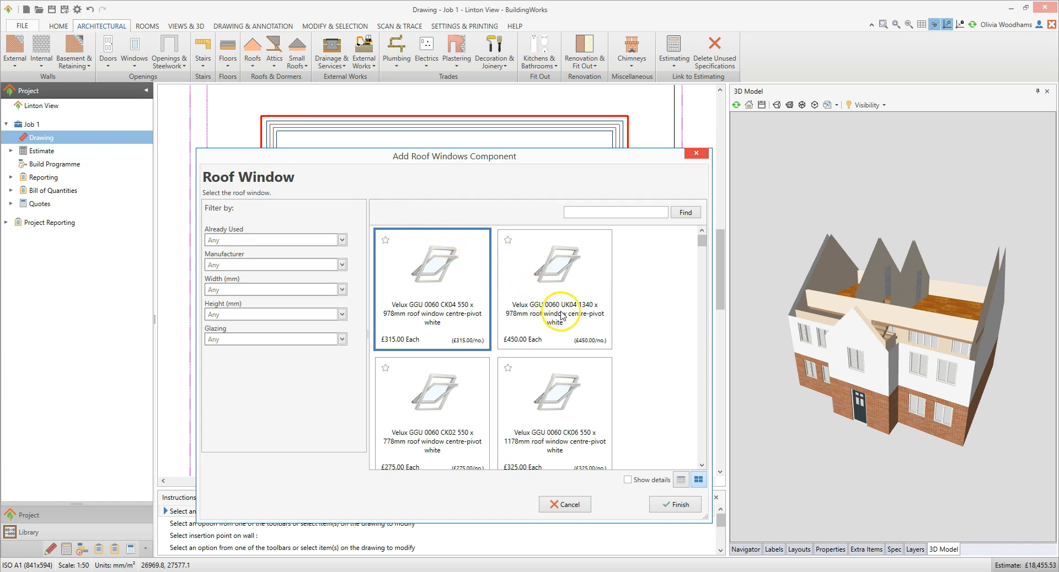
left_click(573, 330)
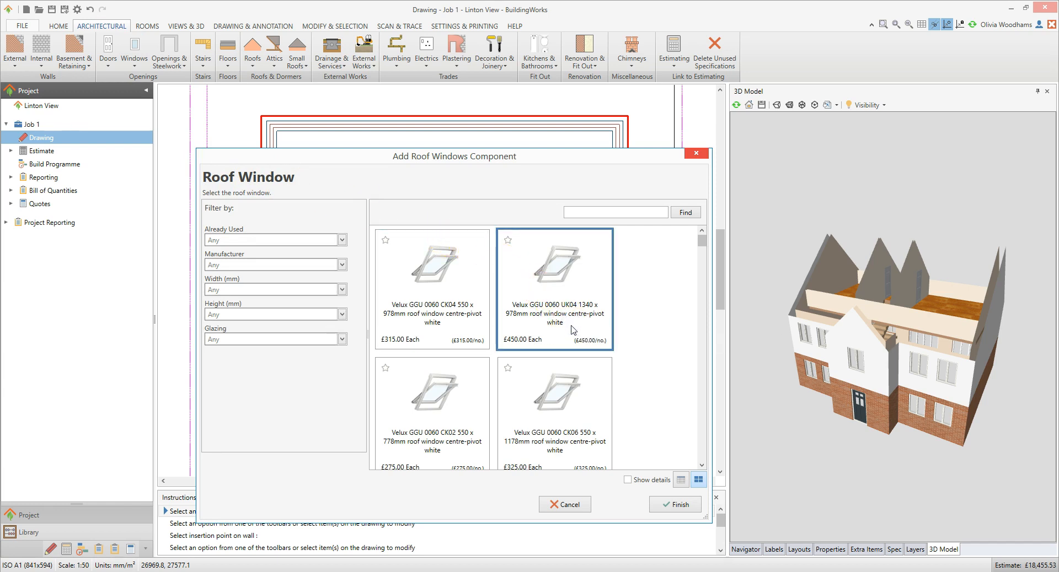
left_click(680, 505)
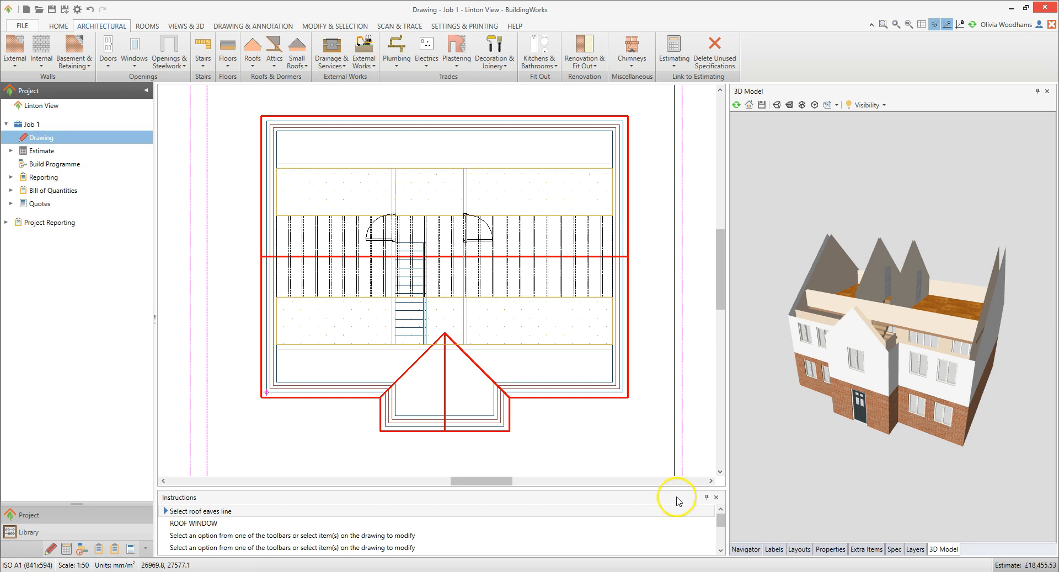
left_click(475, 117)
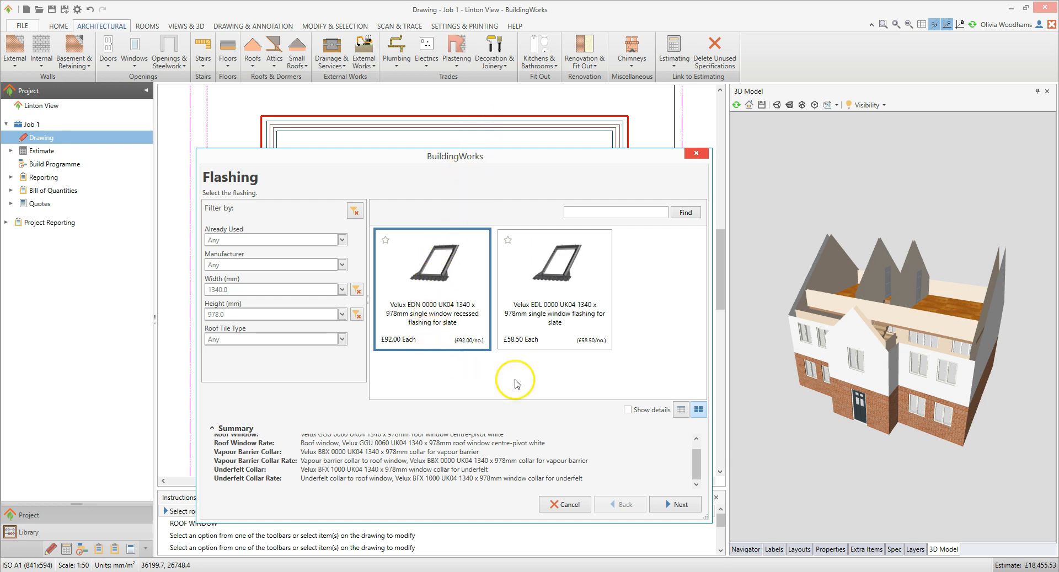
left_click(684, 505)
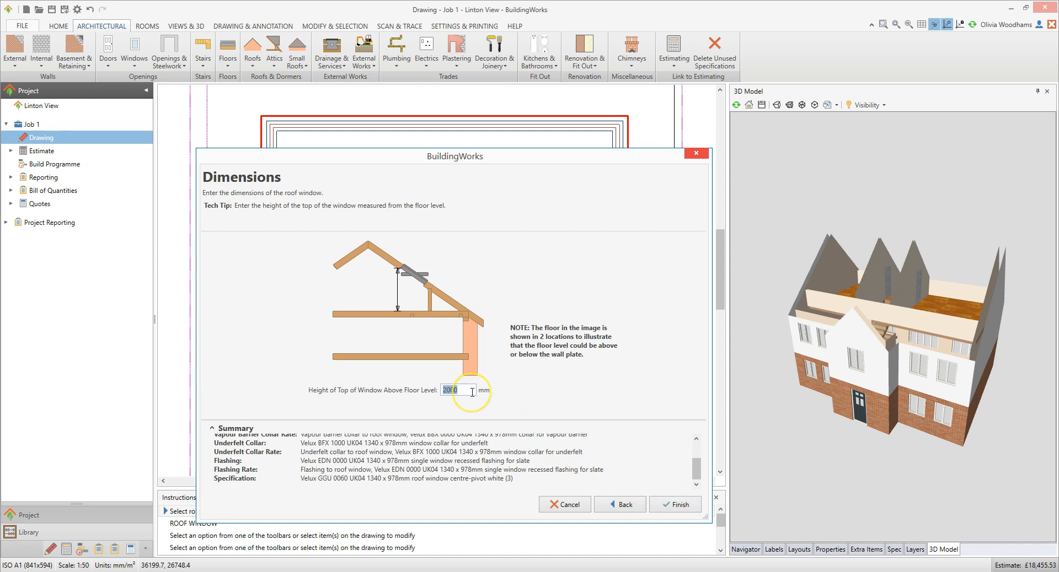
type("2100")
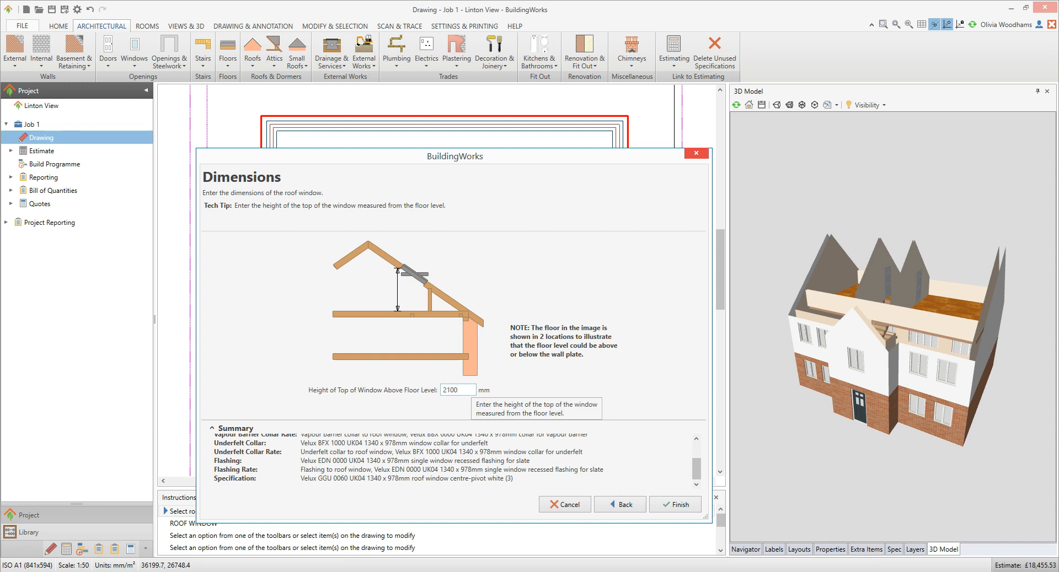
left_click(669, 504)
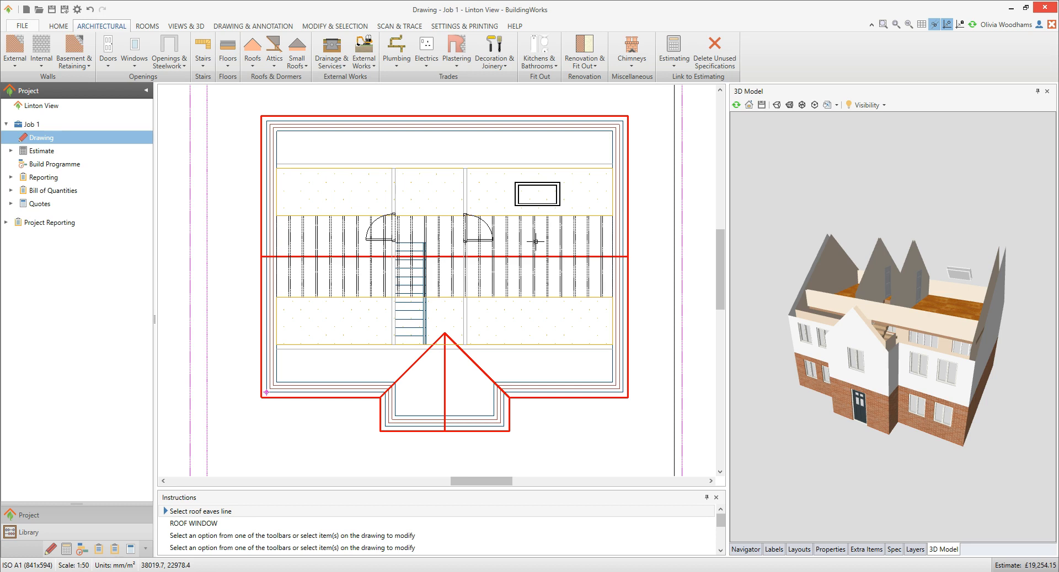
Add a second 1340 x 978mm roof window with recessed slate flashing to the rear slope above the left-hand attic room, level with the first
left_click(414, 116)
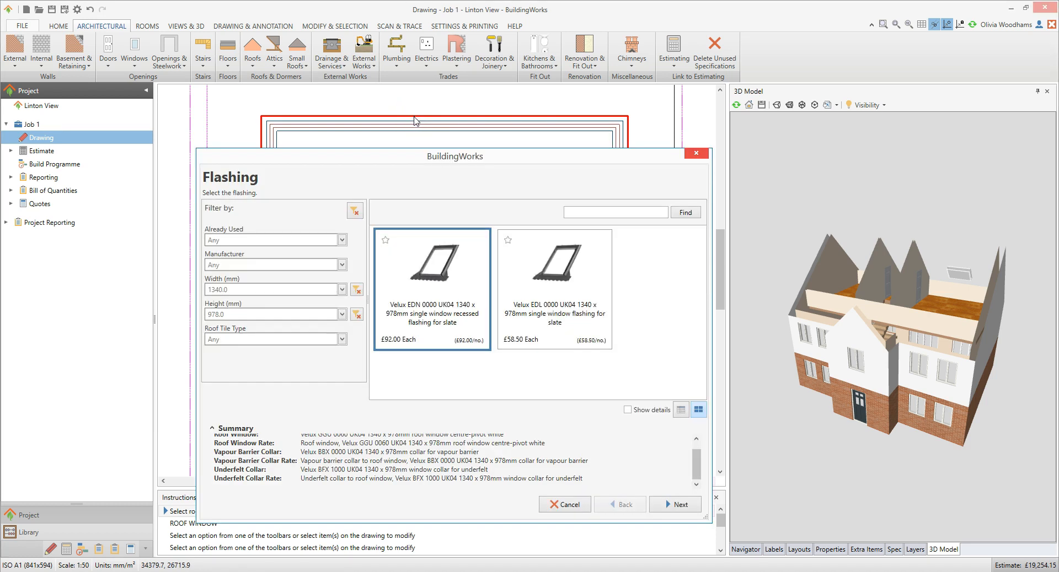
left_click(683, 505)
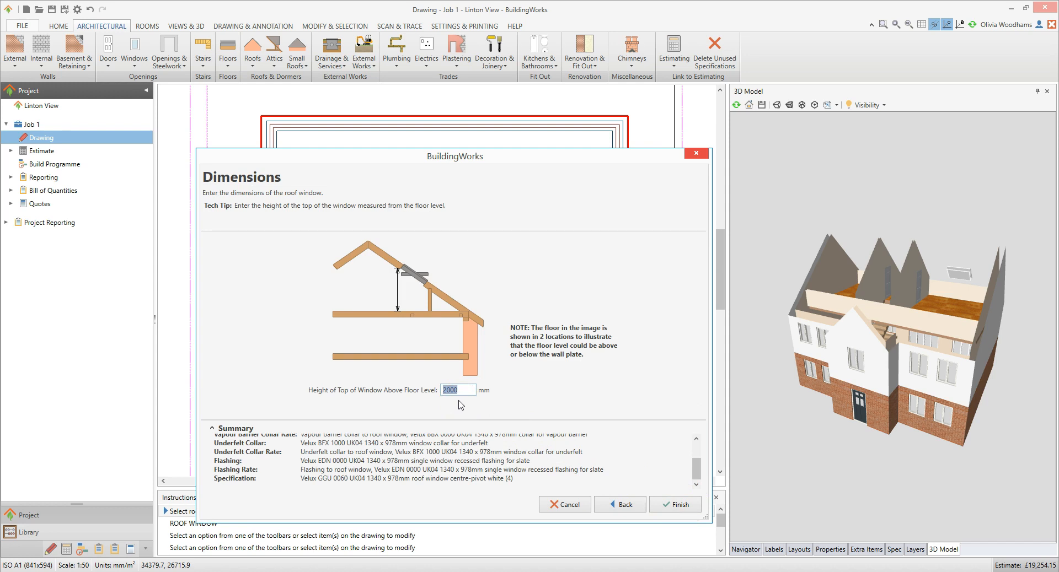
type("21")
left_click(676, 505)
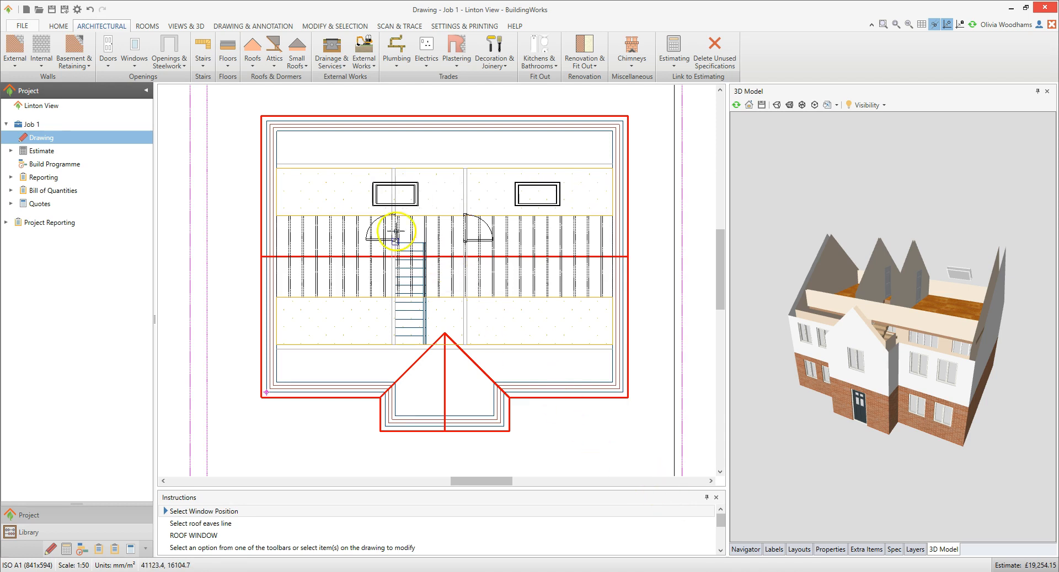
left_click(345, 206)
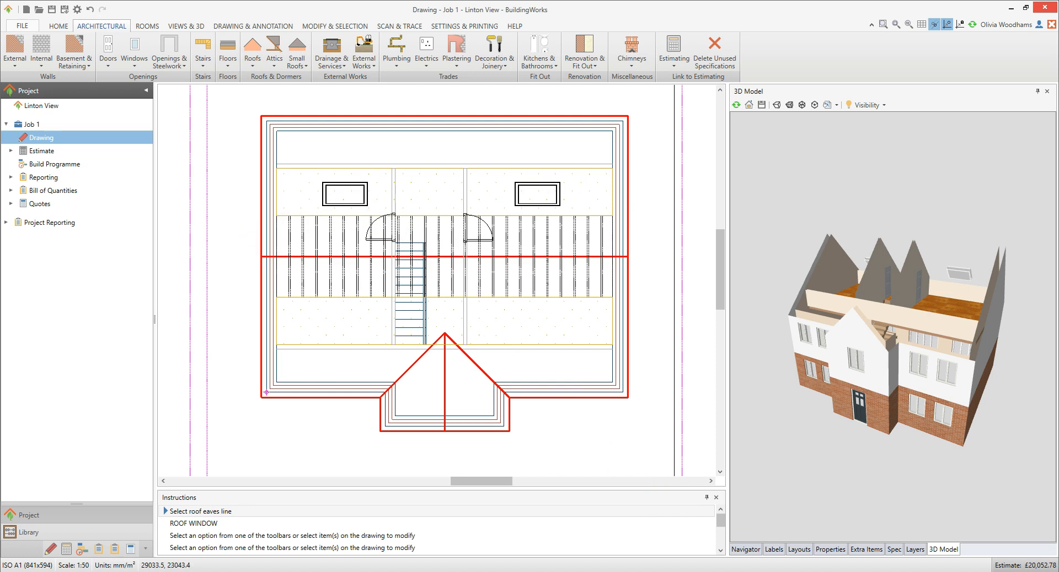
key("Escape")
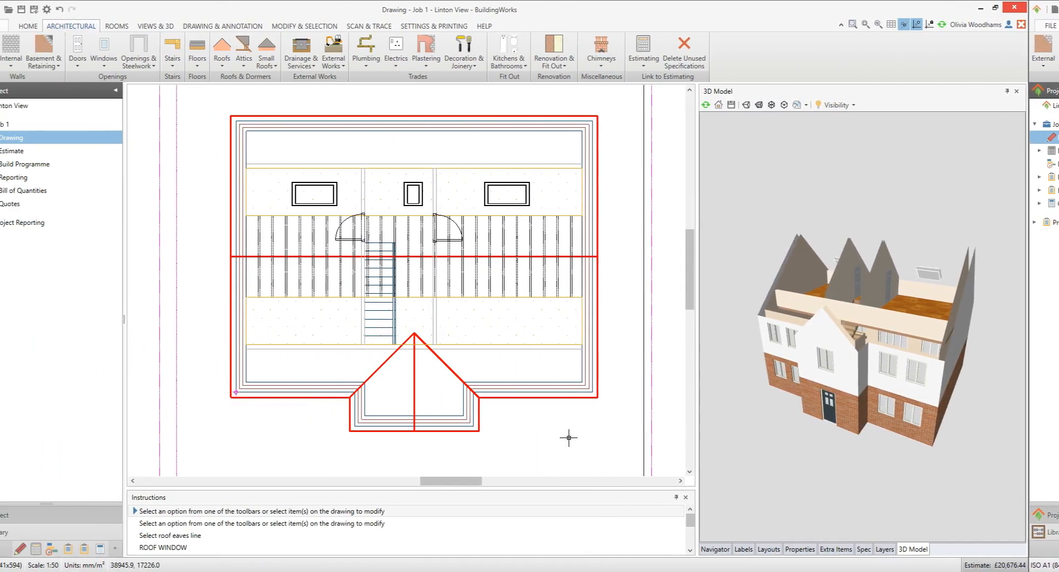
Show the roofs in the 3D model and view the new roof windows from the rear of the house
left_click(541, 435)
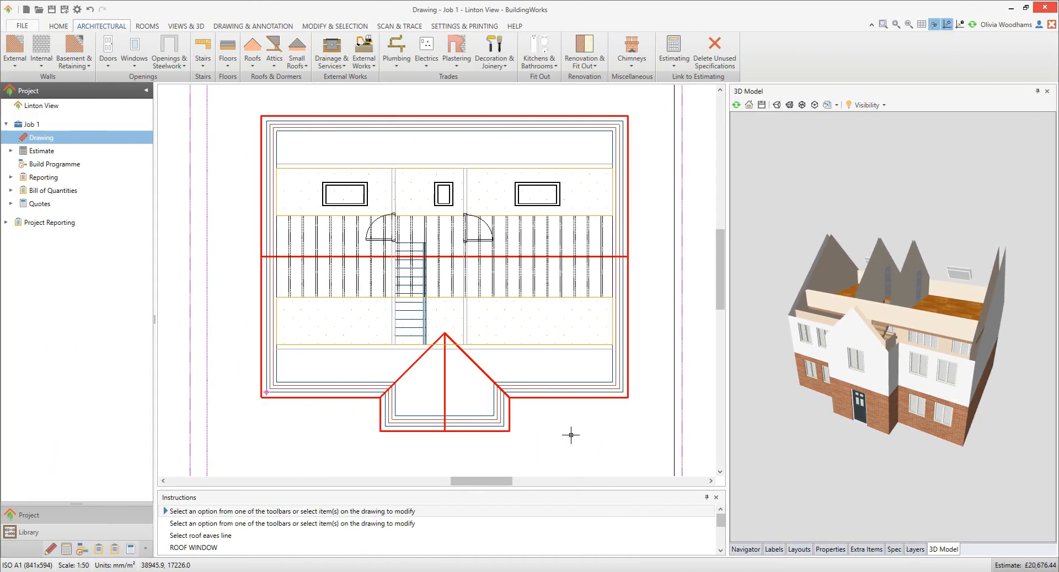
left_click(865, 107)
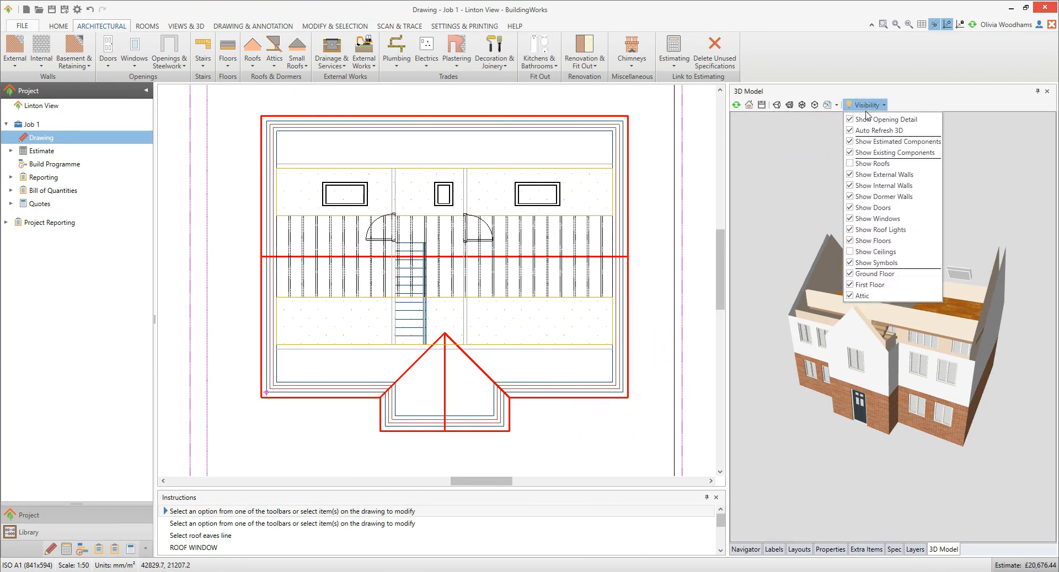
left_click(850, 163)
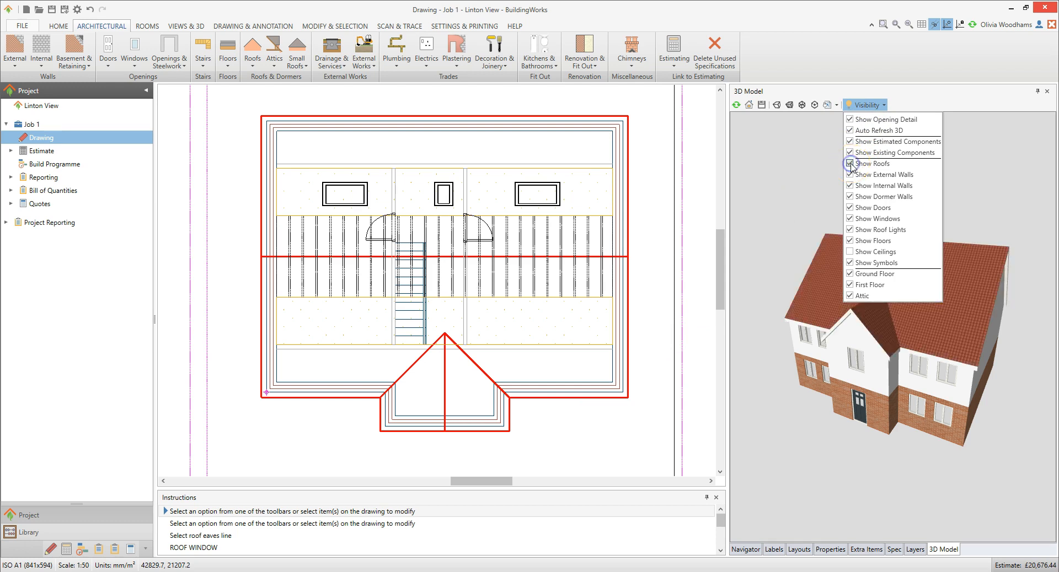
left_click(1010, 328)
left_click_drag(1010, 329, 780, 298)
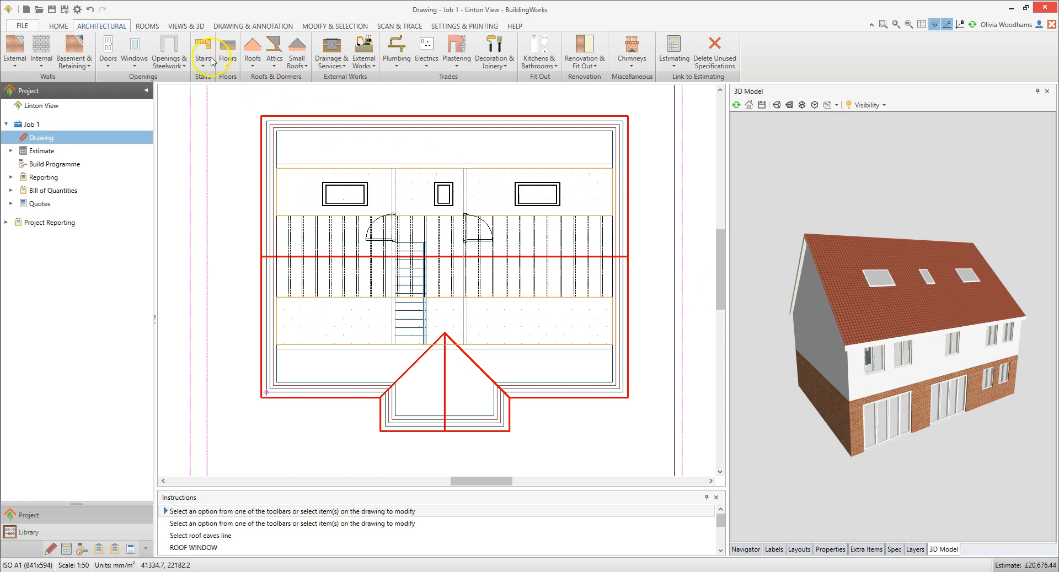
Survey all rooms on the attic level and open Wall & Ceiling Renovation for the room left of the staircase
left_click(150, 25)
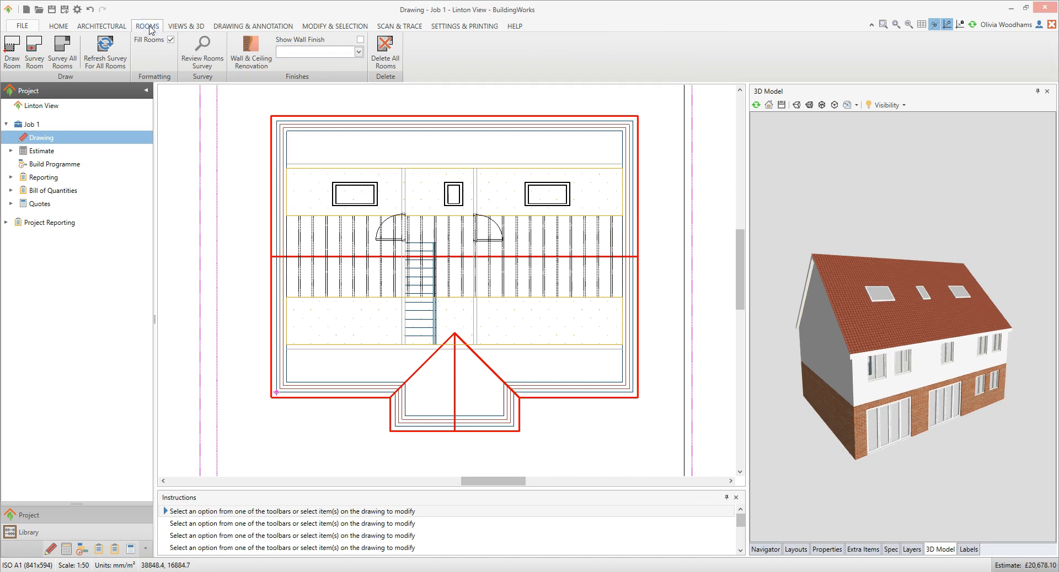
left_click(63, 61)
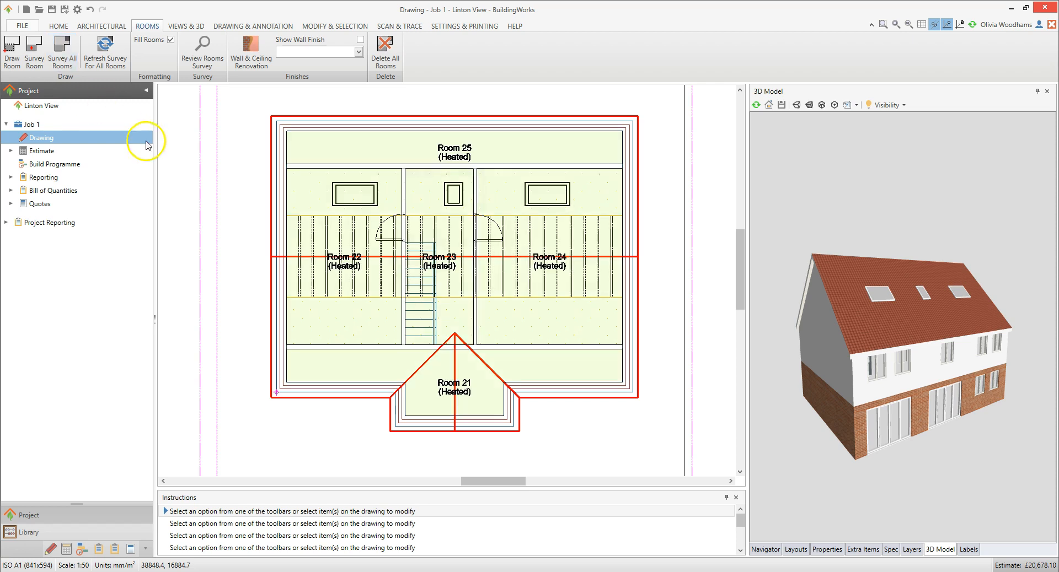
left_click(336, 266)
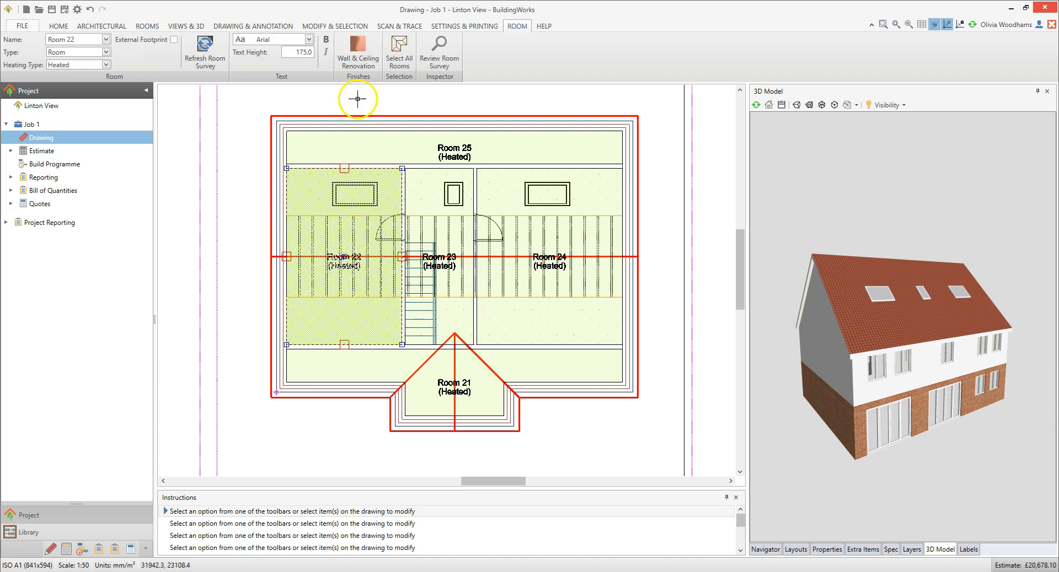
left_click(362, 63)
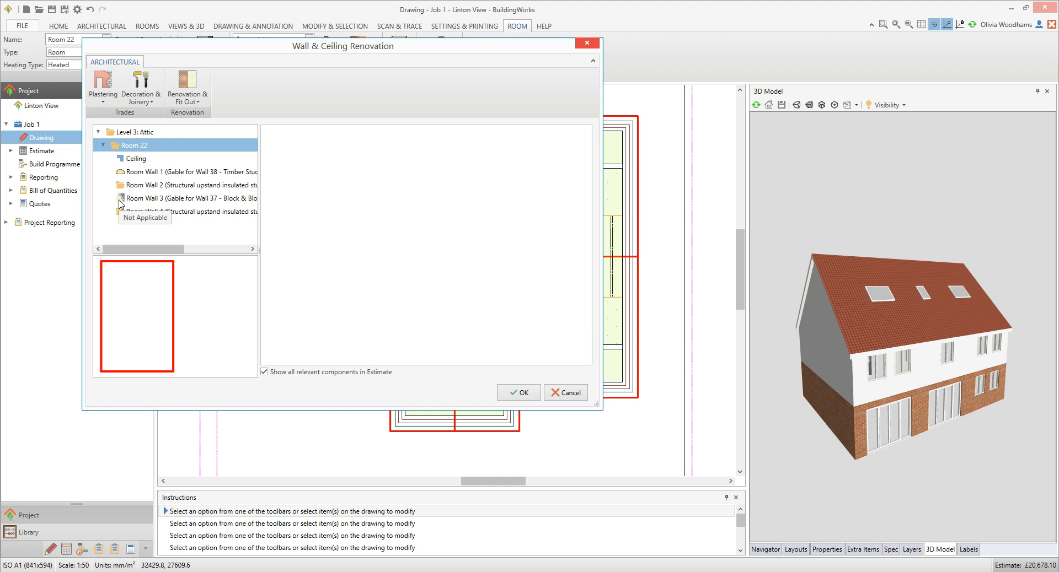
Start a plastering component with the specification "Skimmed plasterboard on battens with insulation" for the left-hand attic room
left_click(103, 94)
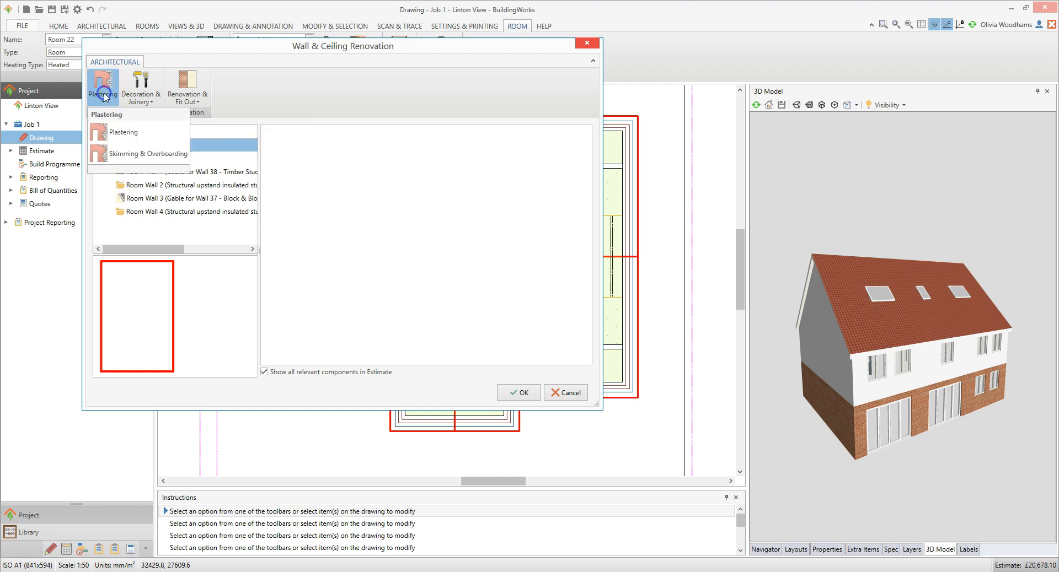
left_click(124, 133)
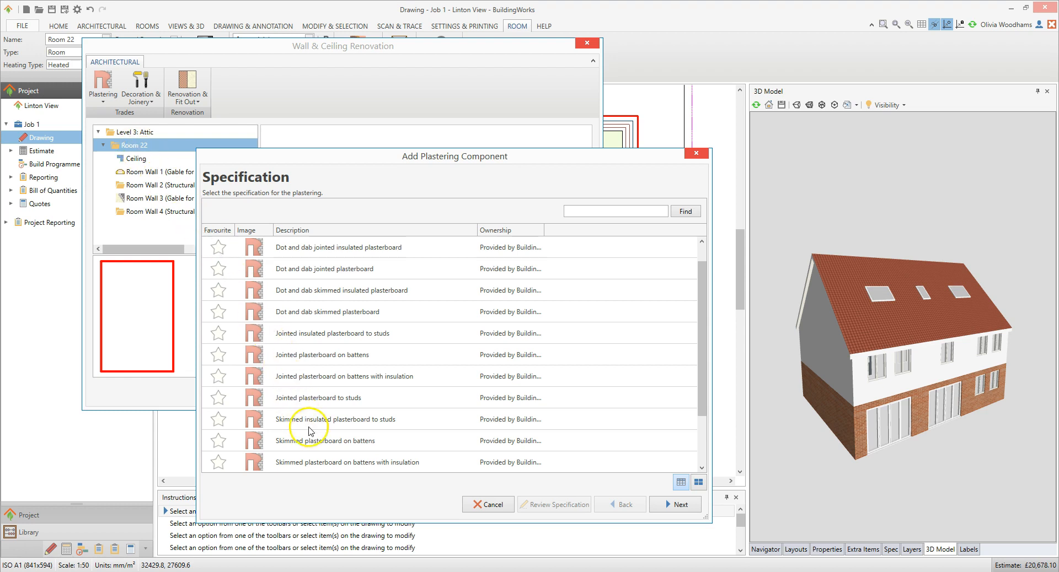
left_click(332, 469)
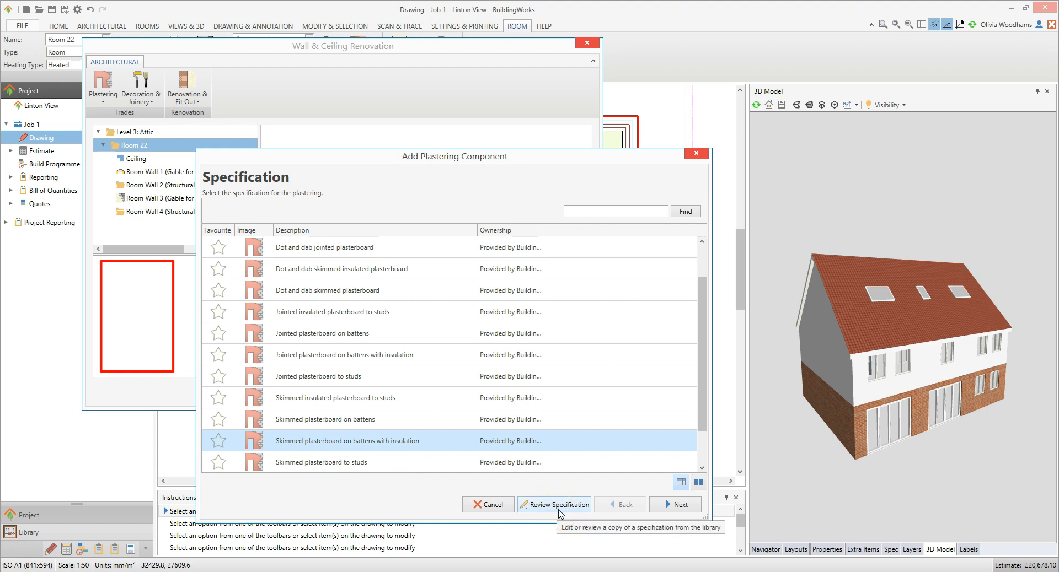
left_click(682, 505)
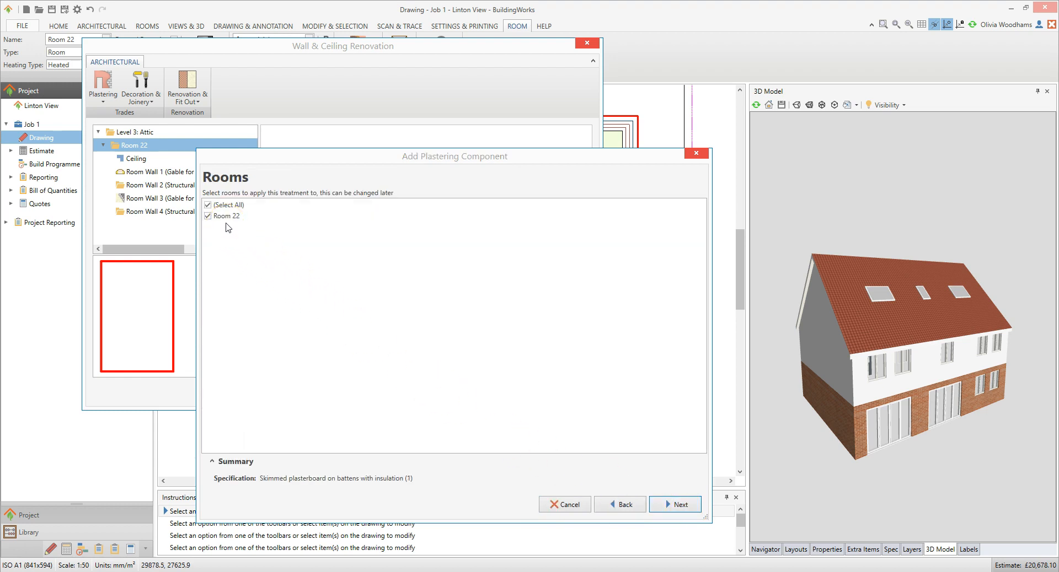
left_click(692, 509)
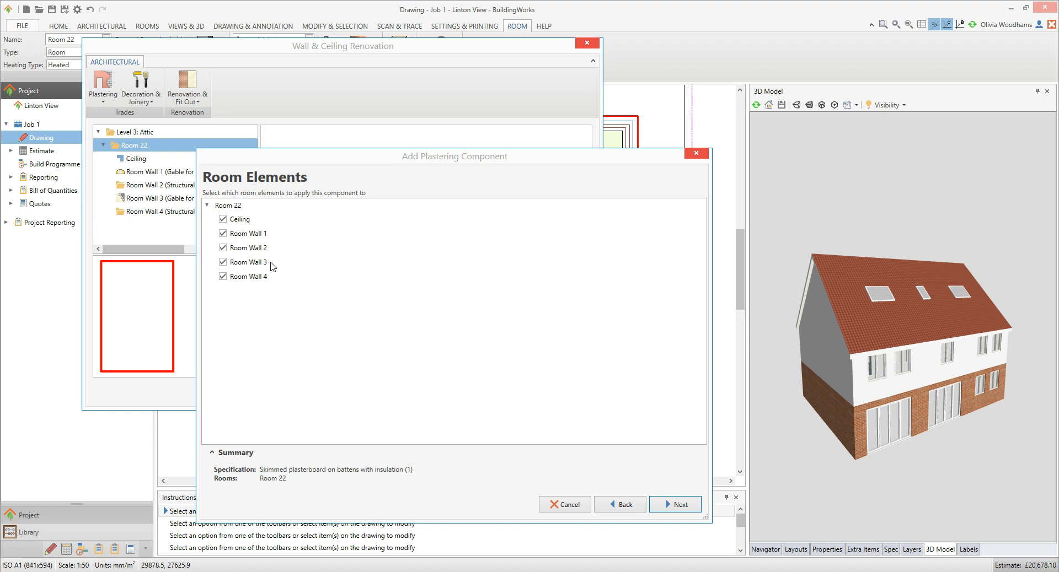
Apply the plastering only to Room Wall 3, the external gable wall, excluding the ceiling and other walls, and finish the component
left_click(223, 219)
left_click(223, 233)
left_click(223, 247)
left_click(222, 276)
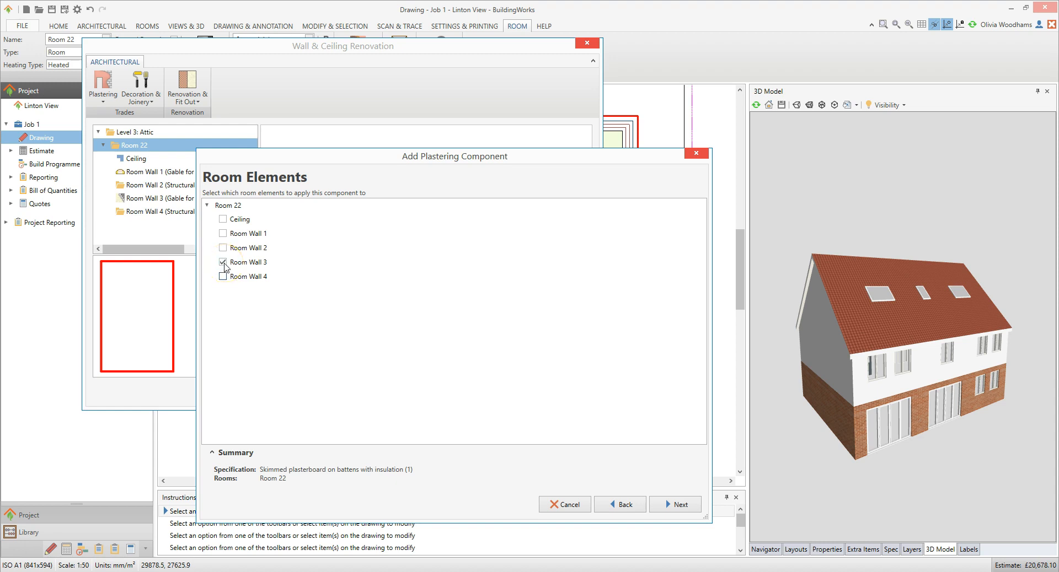
left_click(680, 504)
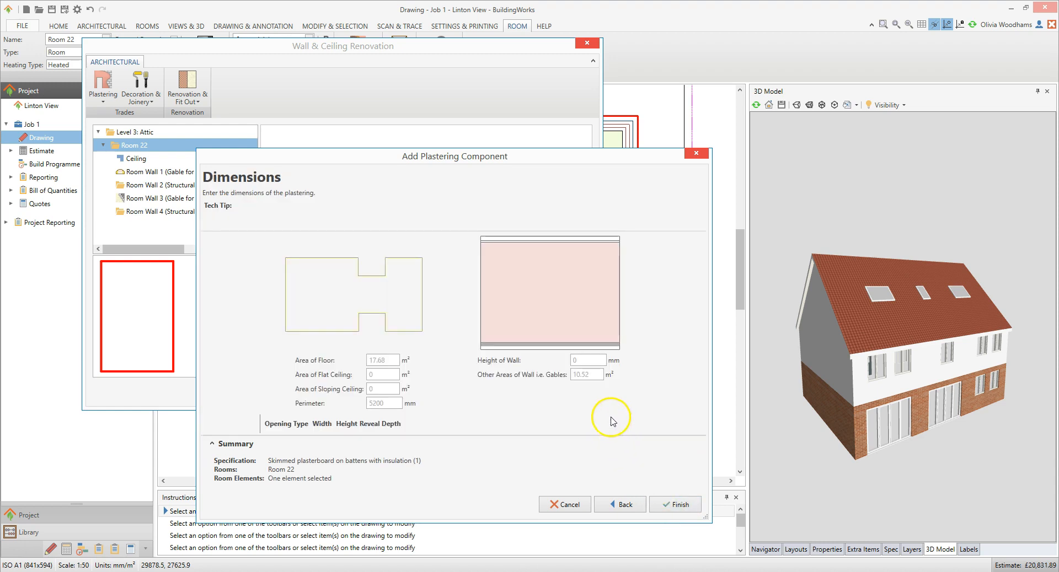
mouse_move(585, 385)
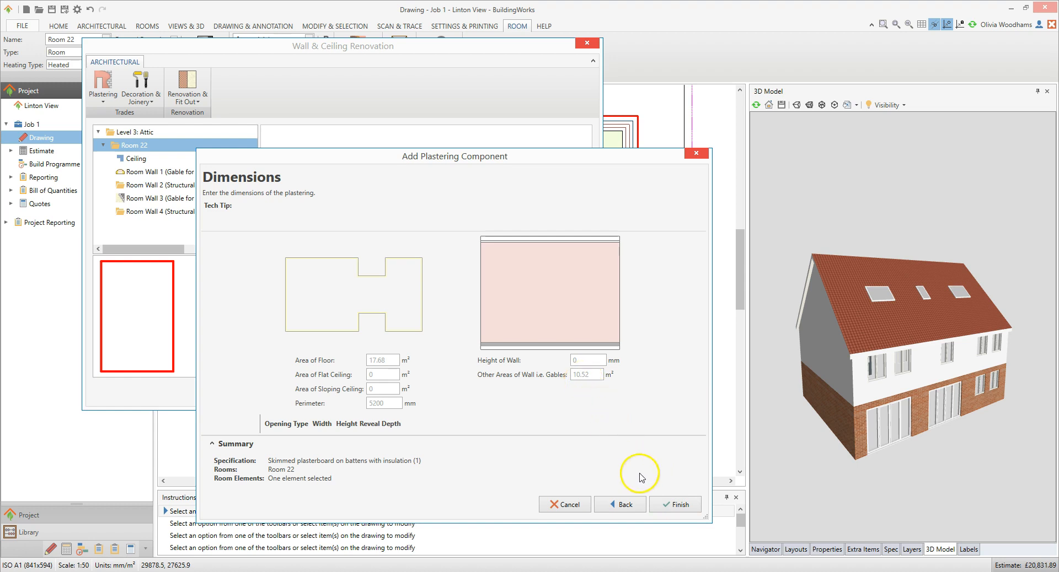
left_click(670, 504)
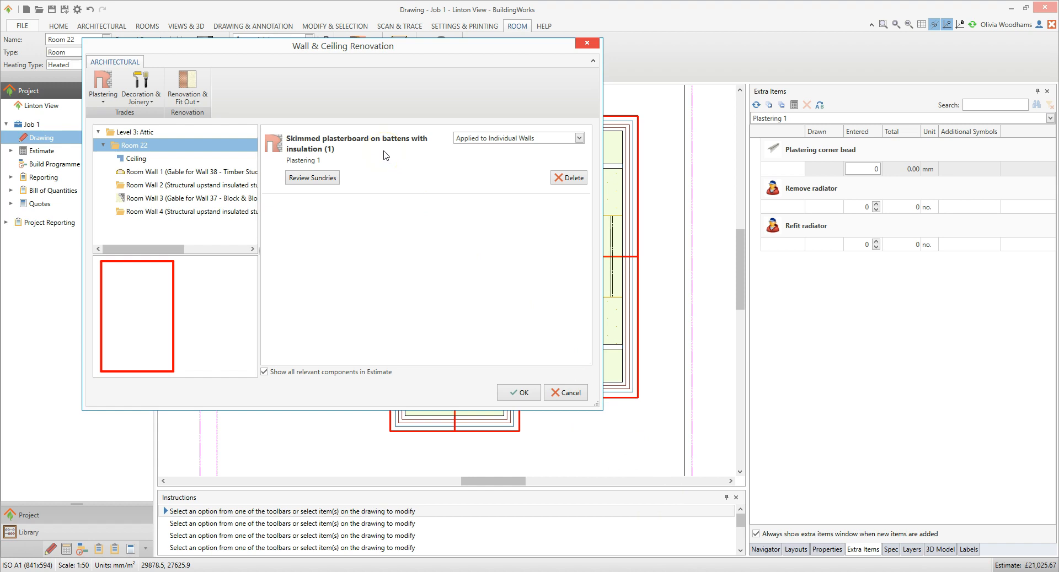
Check whether the plastering is applied to each of Room Walls 1, 2 and 3
left_click(232, 173)
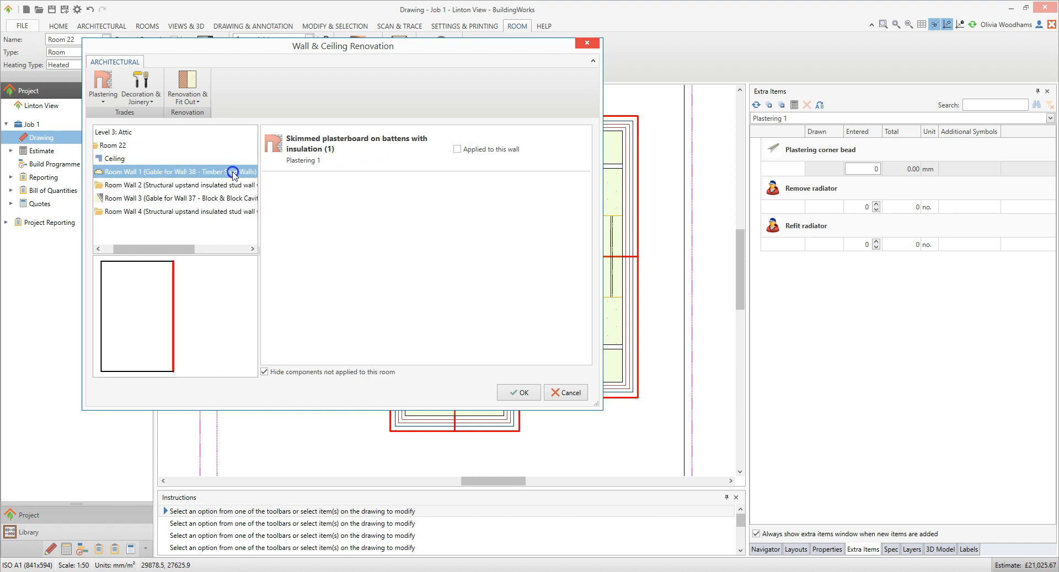
left_click(233, 186)
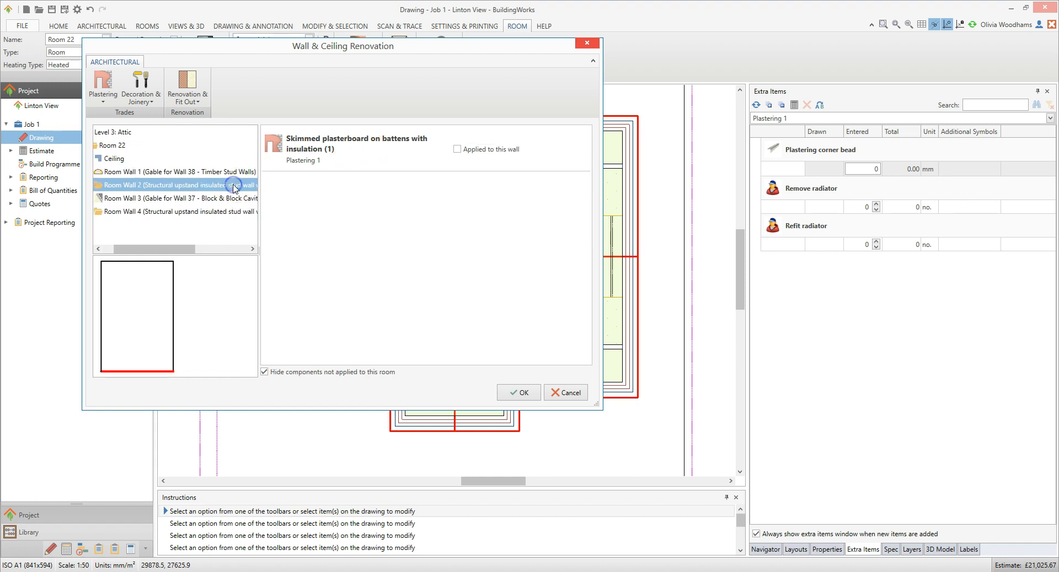
left_click(235, 200)
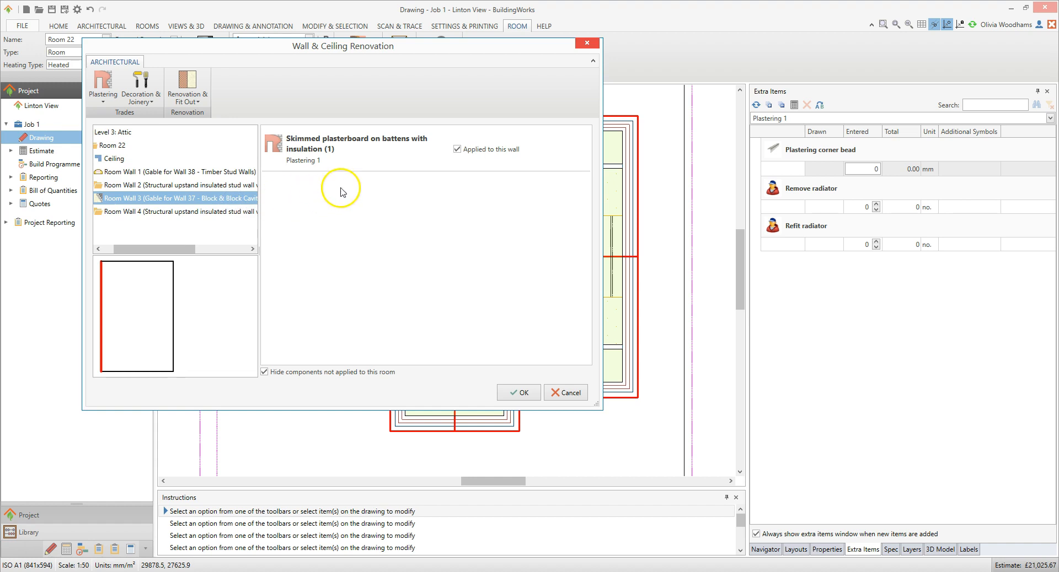
left_click(471, 157)
Start an internal decoration component with the "Internal decoration" specification for the attic room left of the staircase
left_click(146, 99)
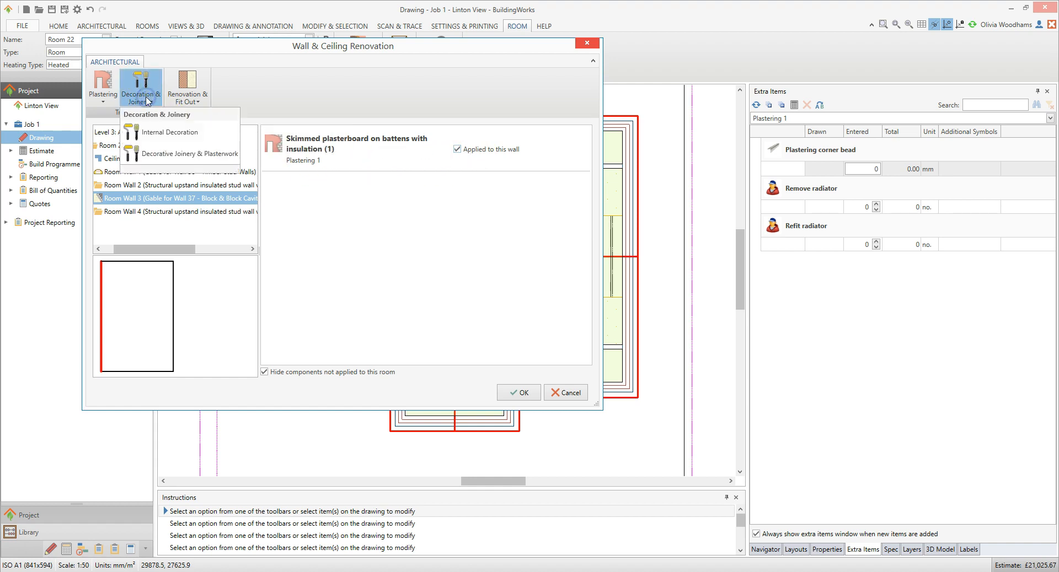
left_click(211, 135)
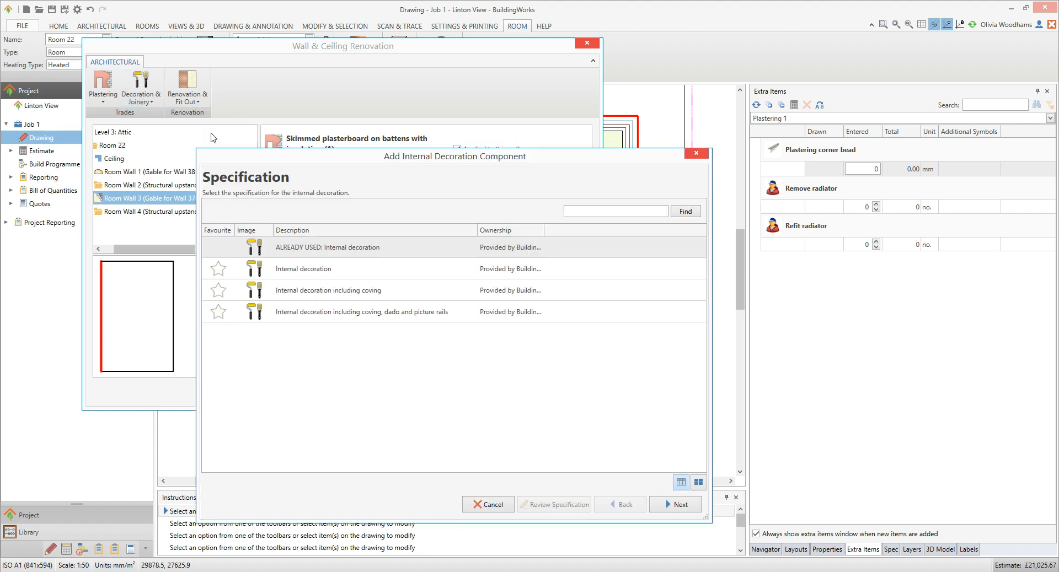
left_click(364, 271)
left_click(686, 504)
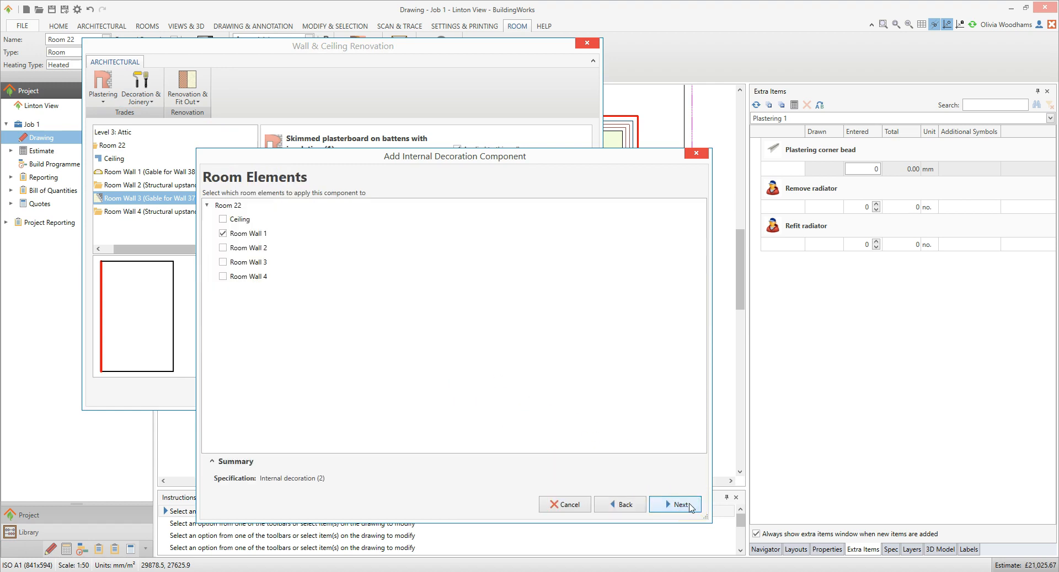
Apply the internal decoration only to Room Wall 3 instead of Room Wall 1, finish the component and accept the room's renovation
left_click(222, 233)
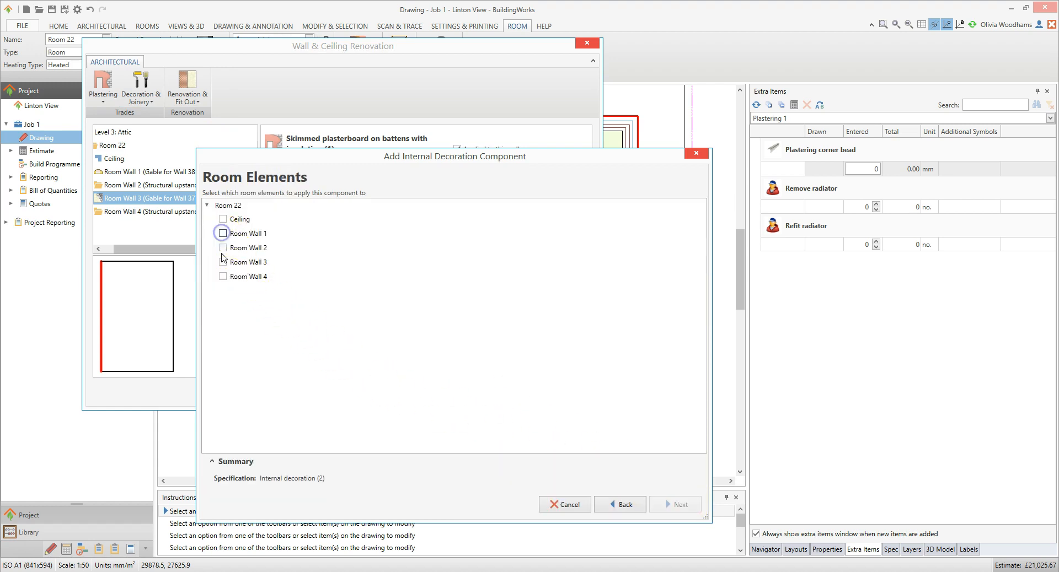
left_click(223, 262)
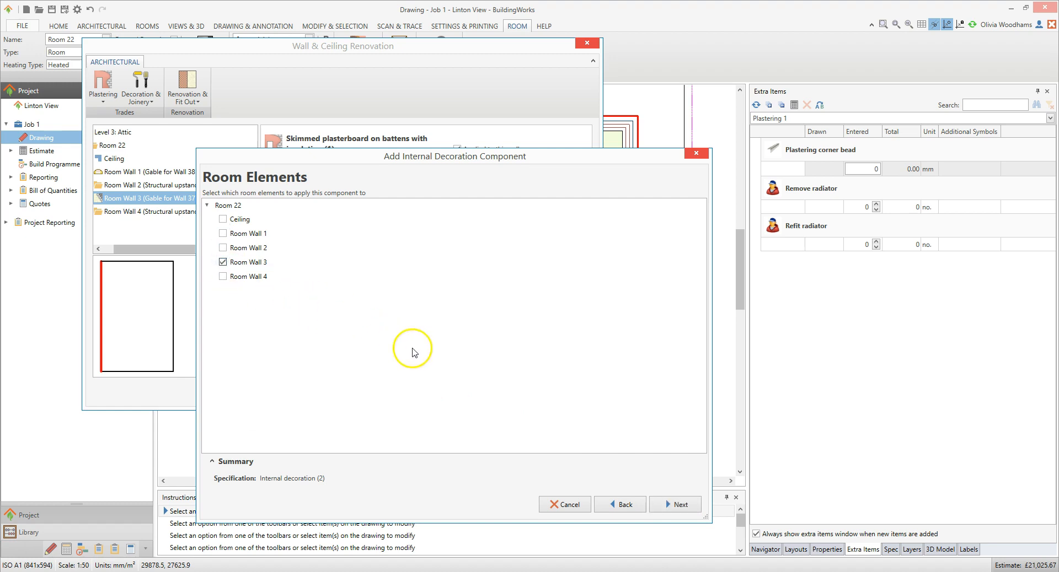
left_click(686, 510)
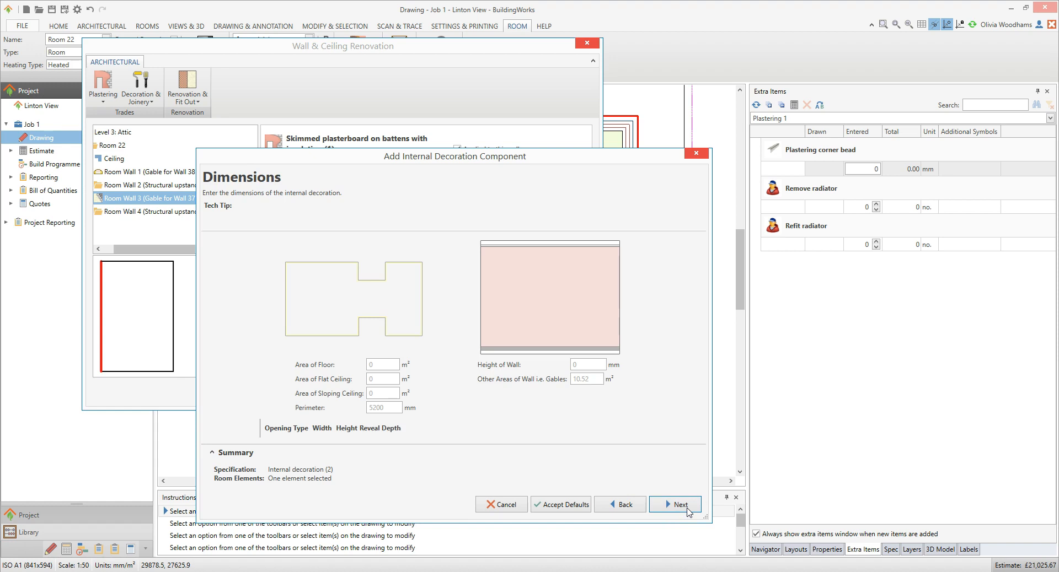
left_click(609, 409)
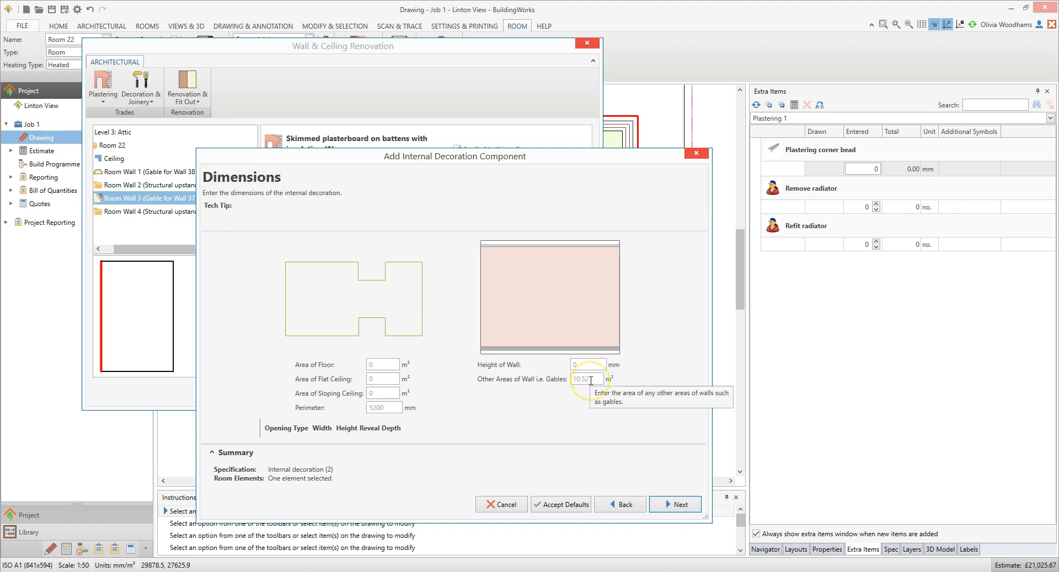
left_click(687, 504)
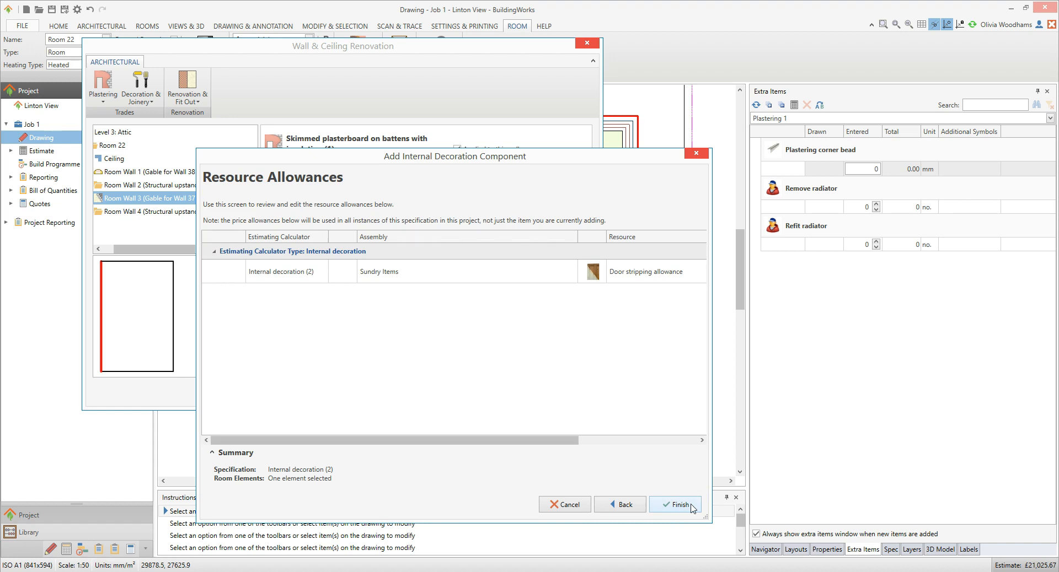
left_click(690, 505)
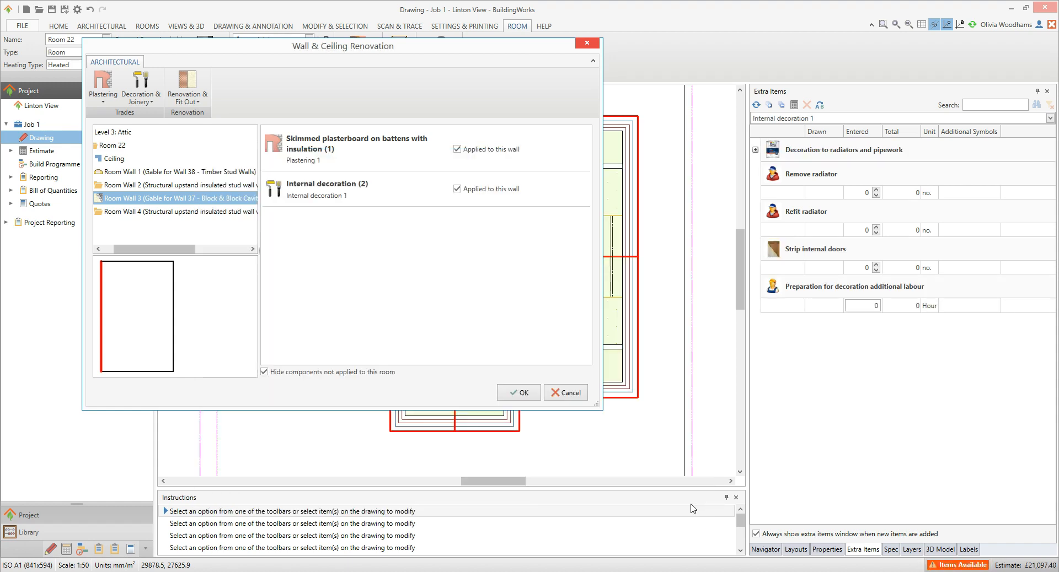
left_click(525, 394)
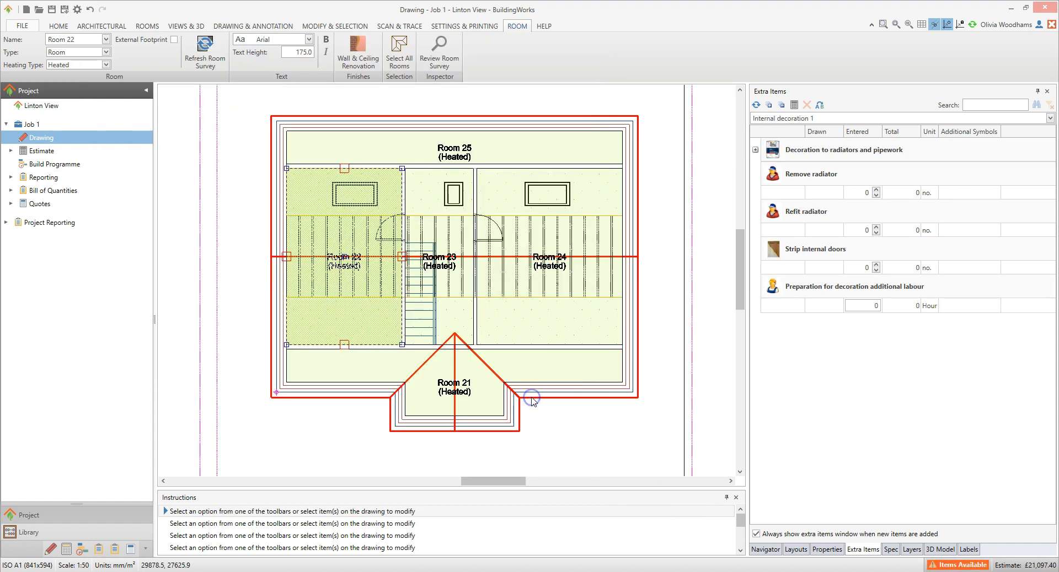
Select the attic room right of the staircase and open Wall & Ceiling Renovation for it
mouse_move(531, 396)
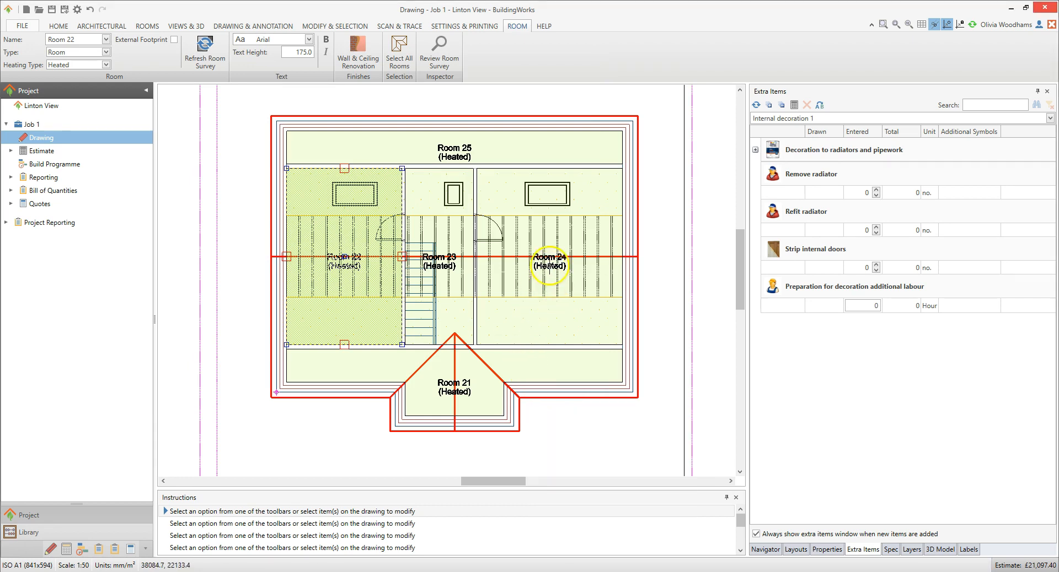
left_click(541, 260)
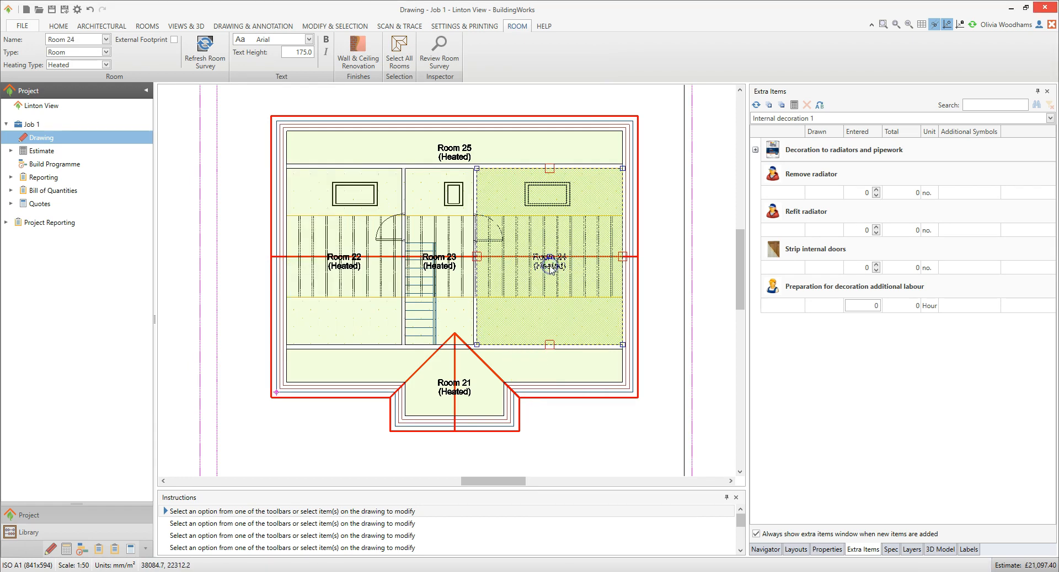
left_click(359, 64)
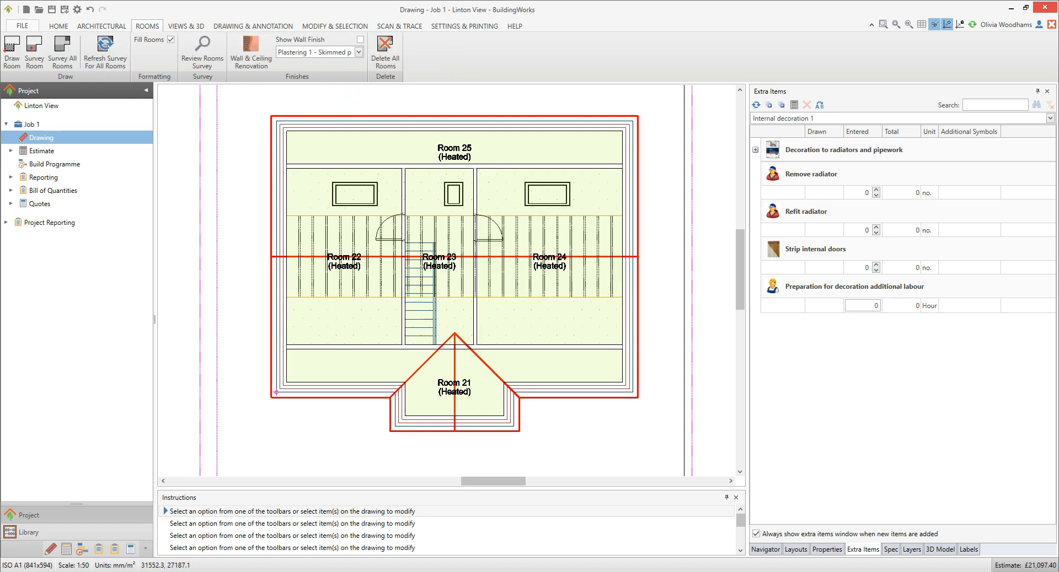